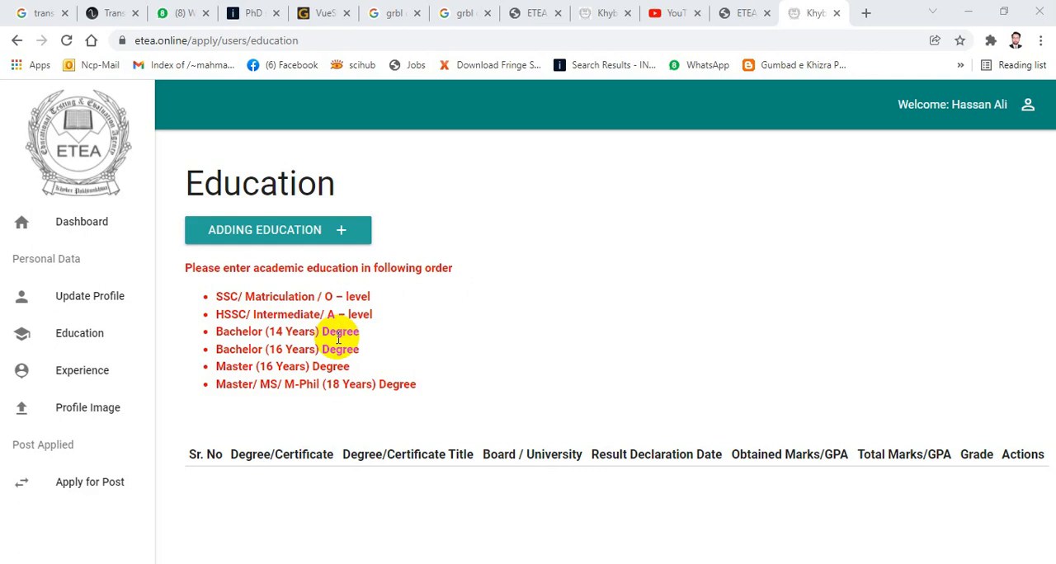
- Start a new education entry and choose SSC/ Matriculation / O – level as the degree/certificate
{"action": "left_click", "coordinate": [281, 234]}
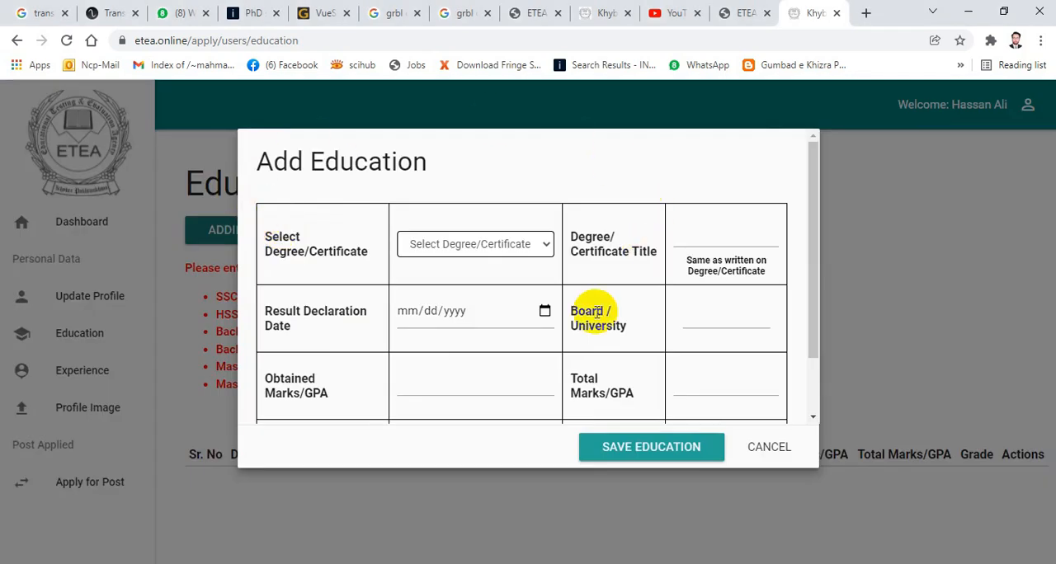
{"action": "left_click", "coordinate": [544, 245]}
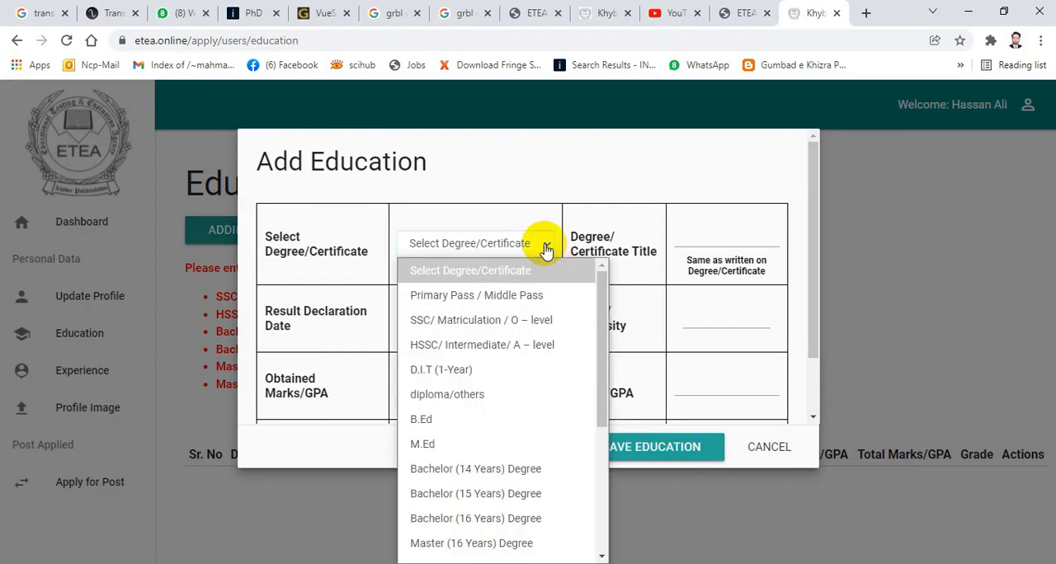
{"action": "left_click", "coordinate": [498, 323]}
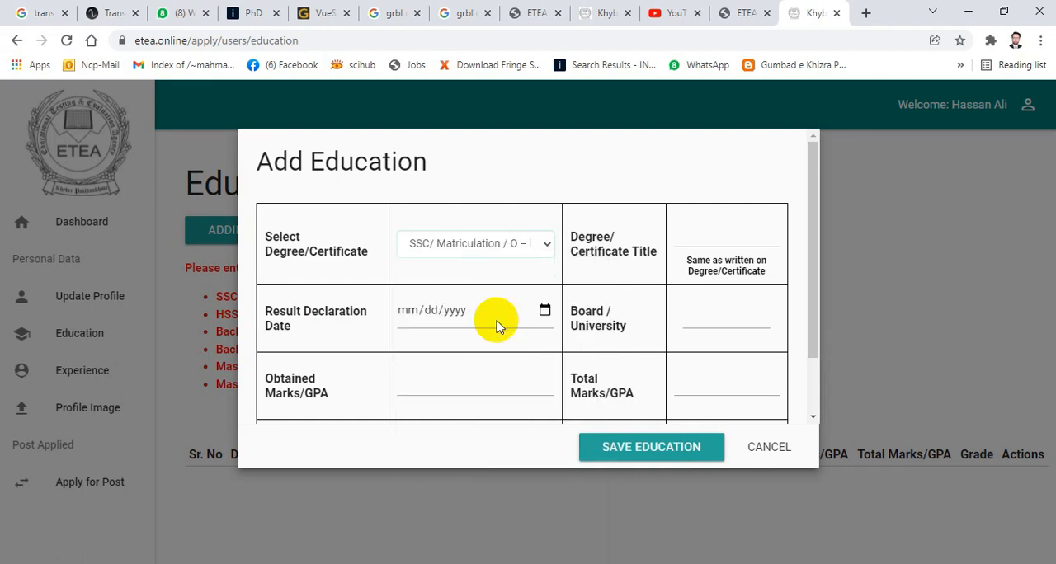
- Switch to Photos and examine the Secondary School Certificate scan for the exact certificate title
{"action": "left_click", "coordinate": [716, 233]}
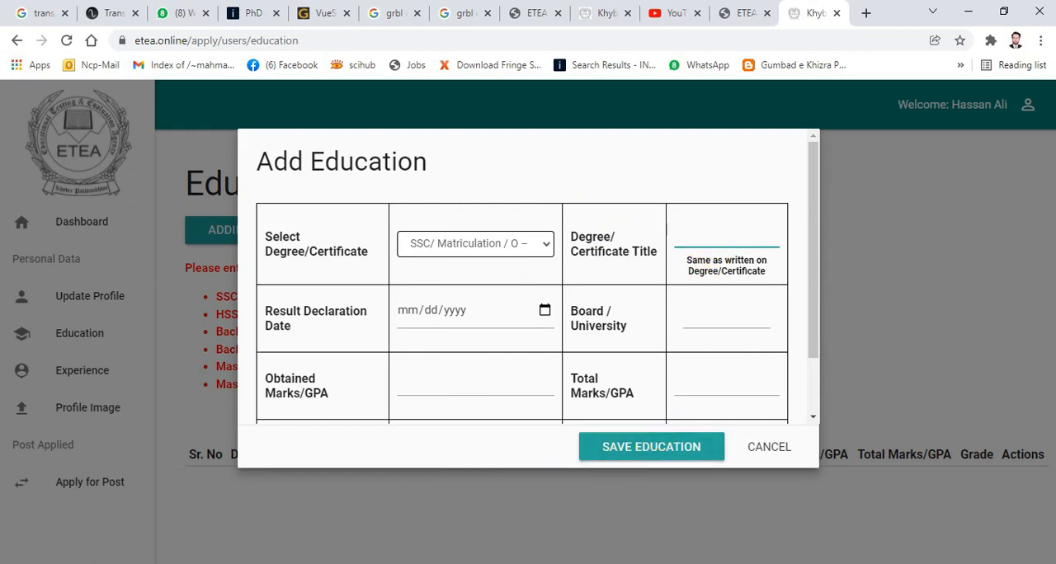
{"action": "left_click", "coordinate": [593, 499]}
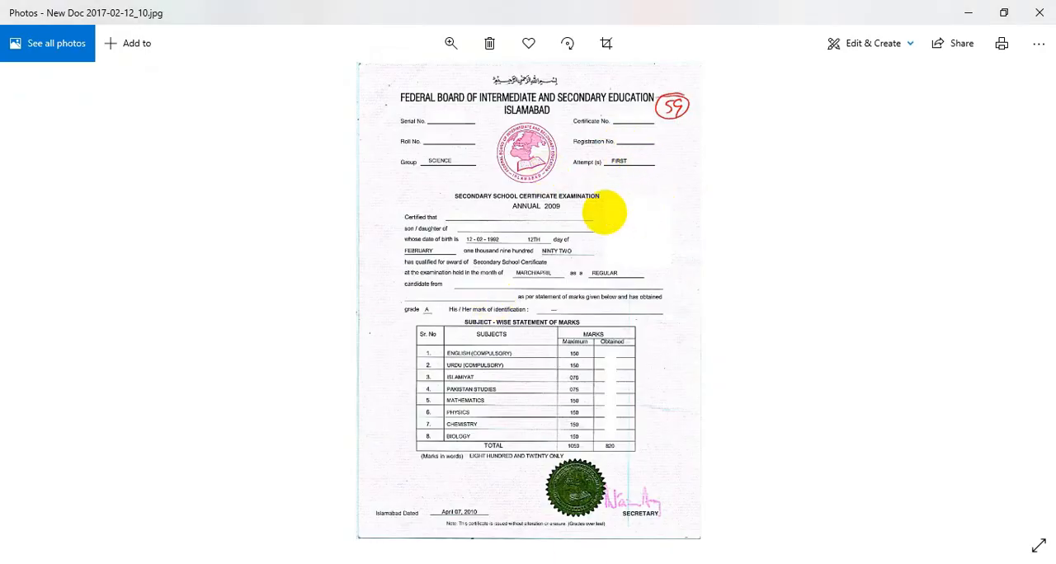
{"action": "scroll", "coordinate": [604, 216], "scroll_direction": "up", "scroll_amount": 4}
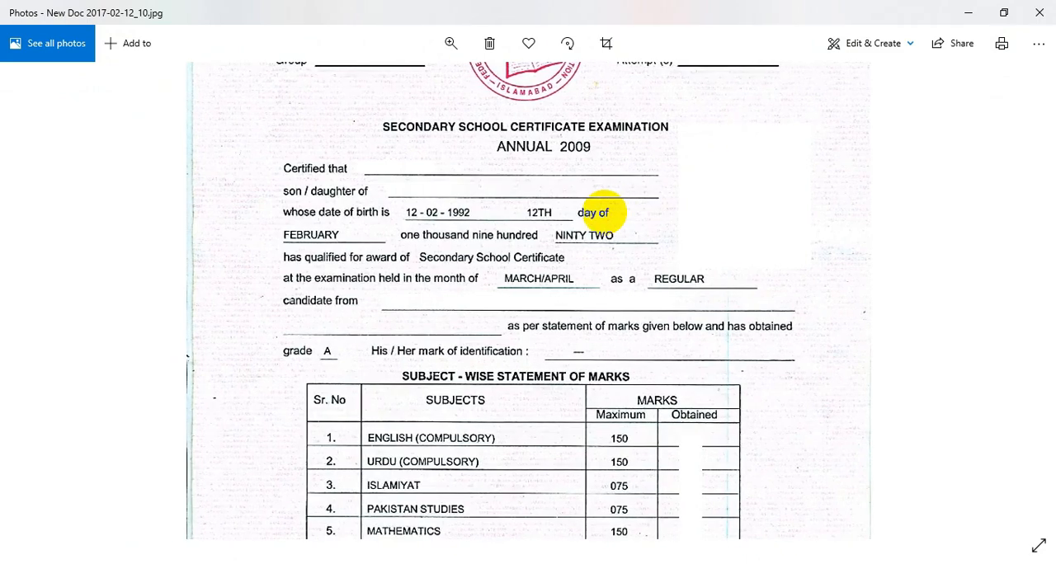
{"action": "scroll", "coordinate": [605, 216], "scroll_direction": "up", "scroll_amount": 2}
{"action": "scroll", "coordinate": [604, 213], "scroll_direction": "up", "scroll_amount": 3}
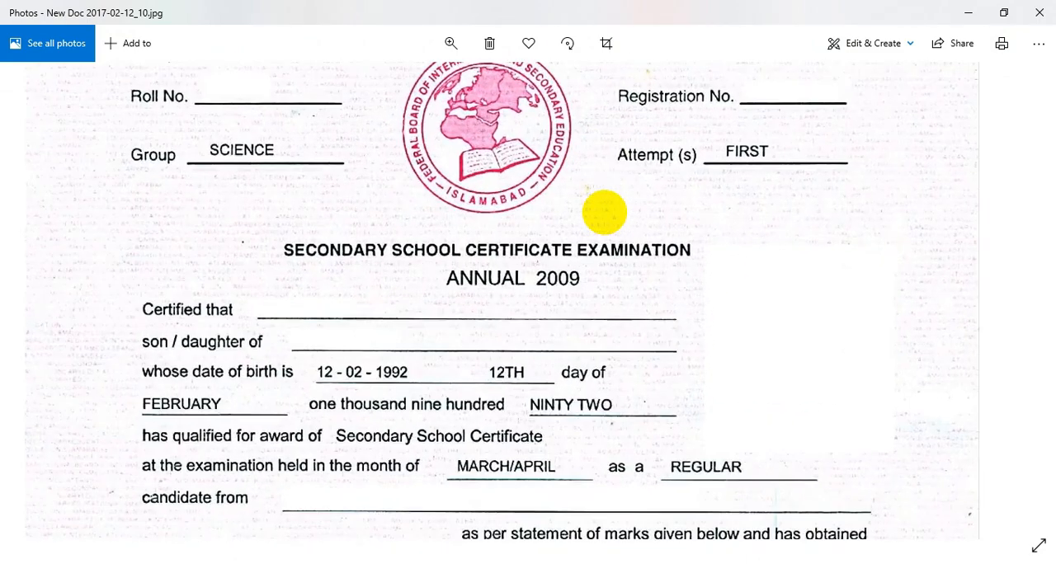
{"action": "scroll", "coordinate": [604, 213], "scroll_direction": "up", "scroll_amount": 2}
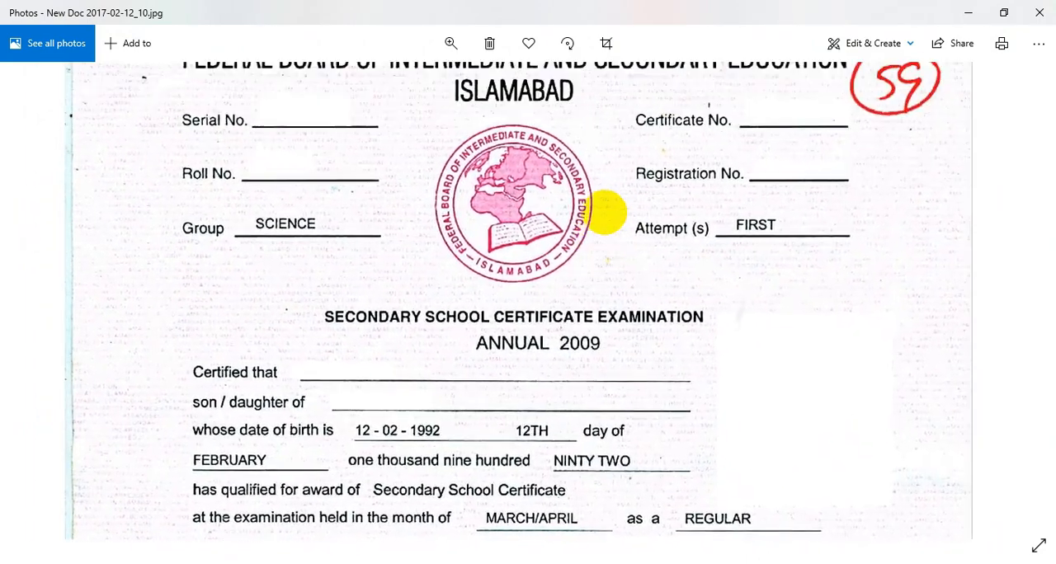
{"action": "scroll", "coordinate": [604, 213], "scroll_direction": "up", "scroll_amount": 1}
{"action": "scroll", "coordinate": [606, 213], "scroll_direction": "up", "scroll_amount": 1}
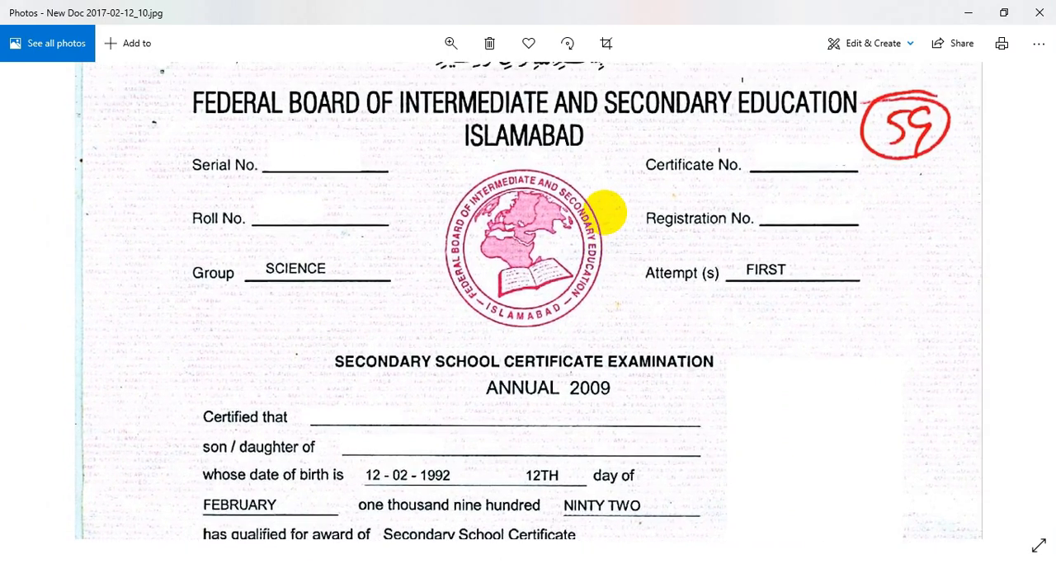
{"action": "scroll", "coordinate": [604, 213], "scroll_direction": "down", "scroll_amount": 5}
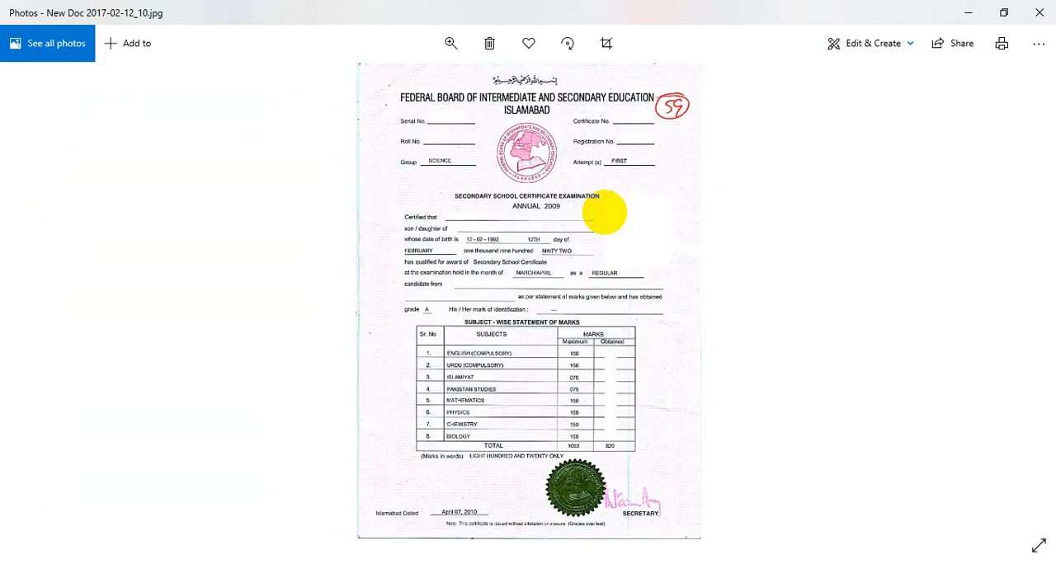
{"action": "scroll", "coordinate": [604, 213], "scroll_direction": "up", "scroll_amount": 4}
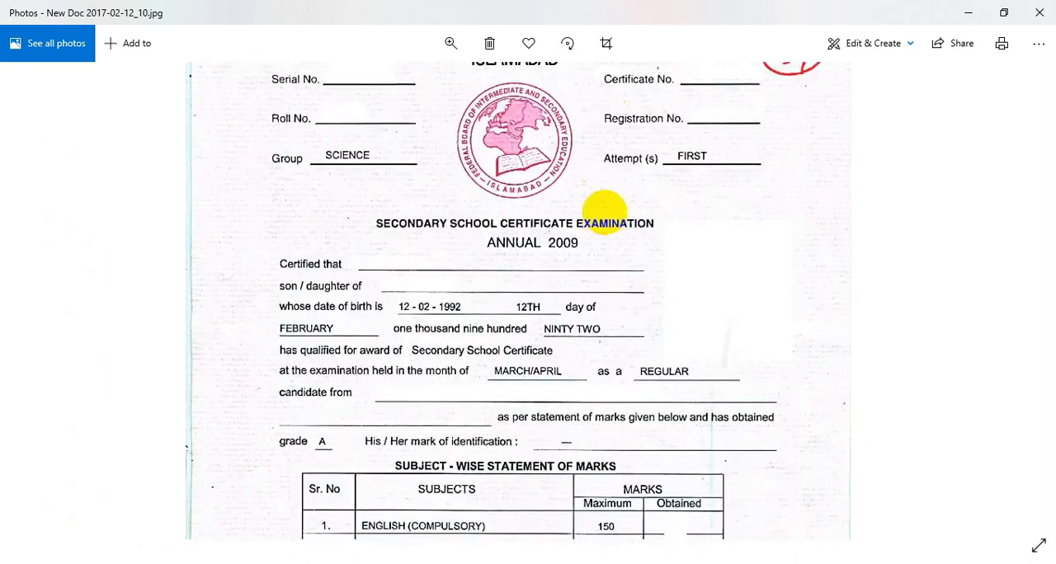
{"action": "scroll", "coordinate": [604, 213], "scroll_direction": "up", "scroll_amount": 1}
{"action": "scroll", "coordinate": [605, 212], "scroll_direction": "down", "scroll_amount": 2}
{"action": "scroll", "coordinate": [605, 213], "scroll_direction": "down", "scroll_amount": 1}
{"action": "scroll", "coordinate": [604, 213], "scroll_direction": "left", "scroll_amount": 1}
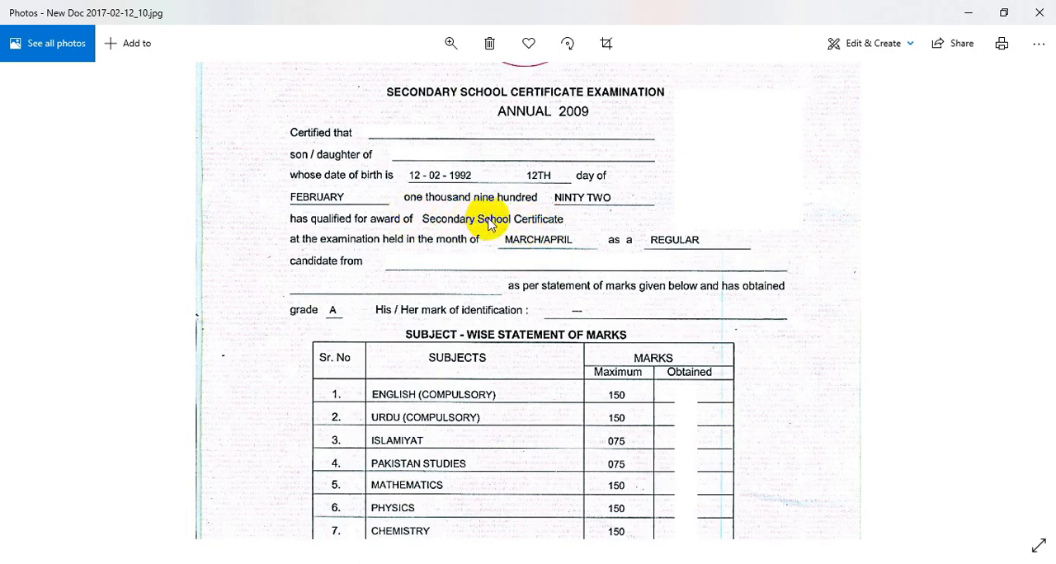
{"action": "scroll", "coordinate": [489, 223], "scroll_direction": "up", "scroll_amount": 5}
{"action": "scroll", "coordinate": [493, 213], "scroll_direction": "down", "scroll_amount": 5}
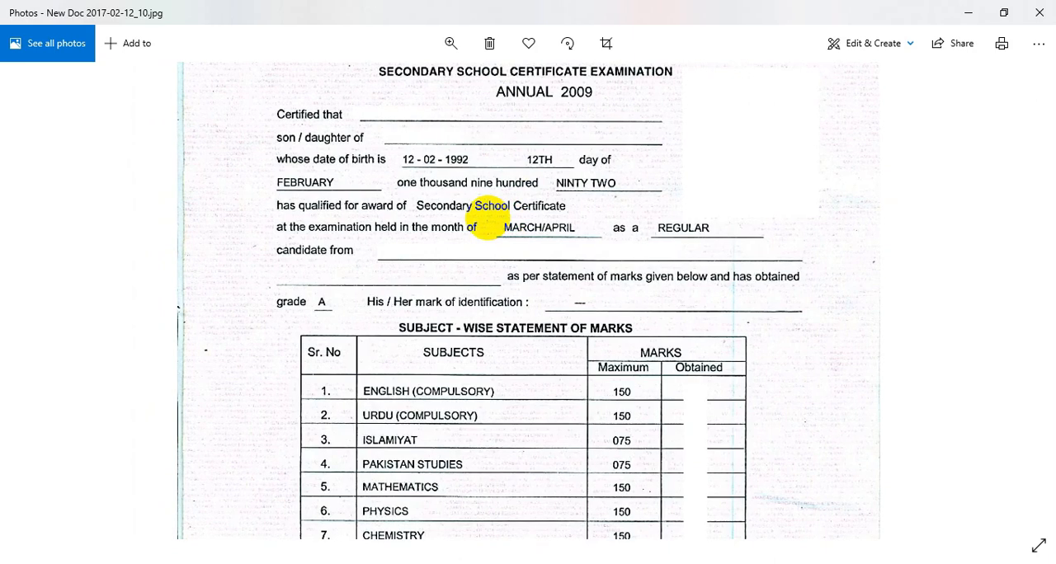
{"action": "scroll", "coordinate": [489, 222], "scroll_direction": "up", "scroll_amount": 3}
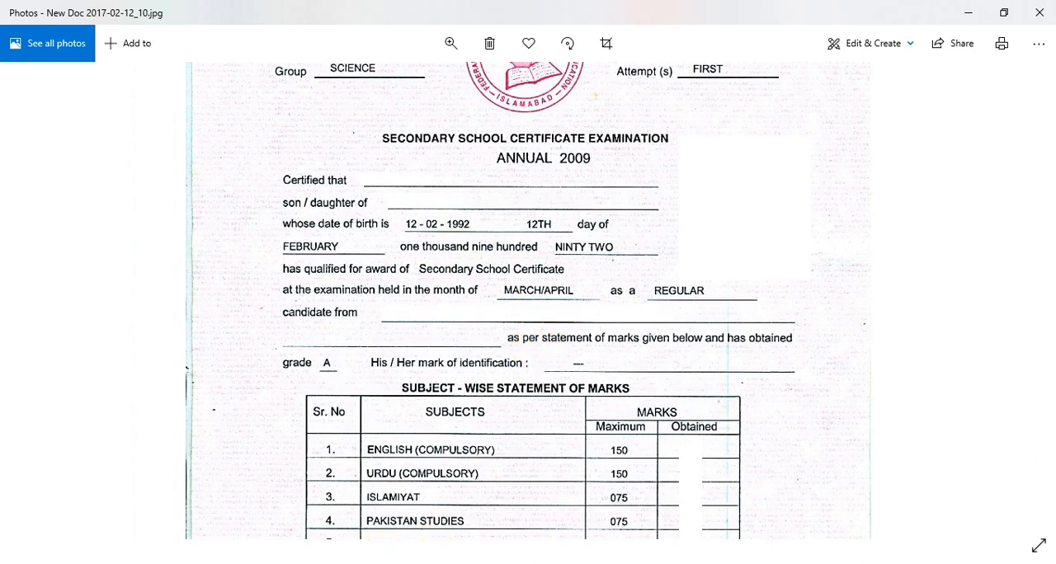
- Return to the education form in the browser and enter "Secondary School Certificate" as the degree/certificate title
{"action": "key", "text": "alt+Tab"}
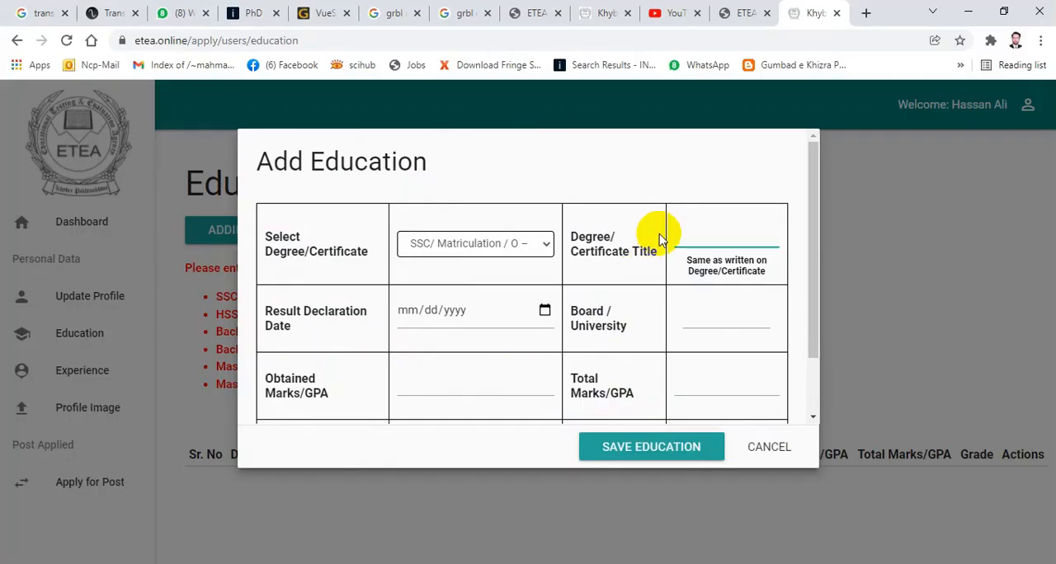
{"action": "type", "text": "Secondary School Ce"}
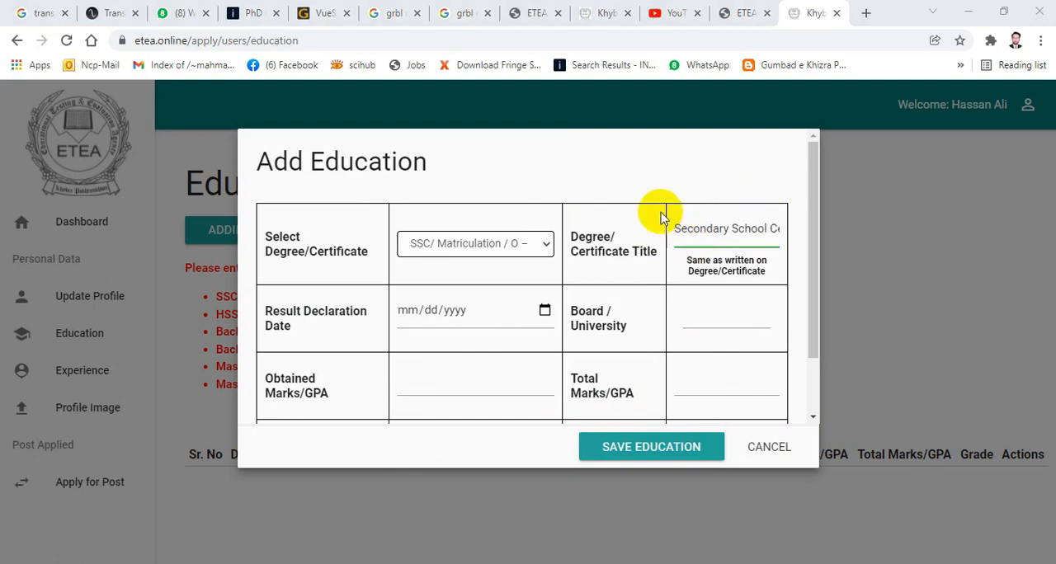
{"action": "left_click", "coordinate": [707, 222]}
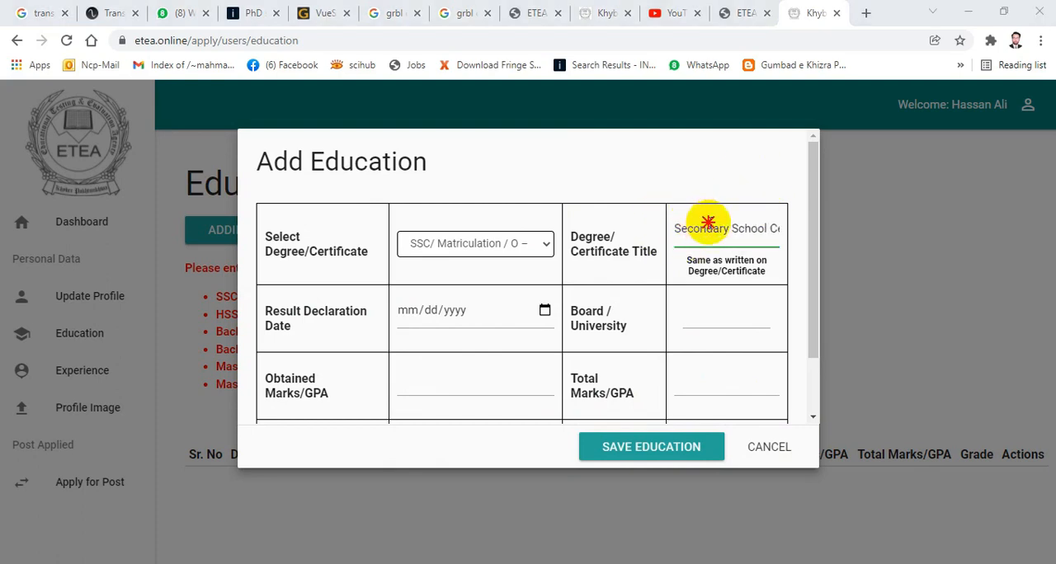
{"action": "key", "text": "End"}
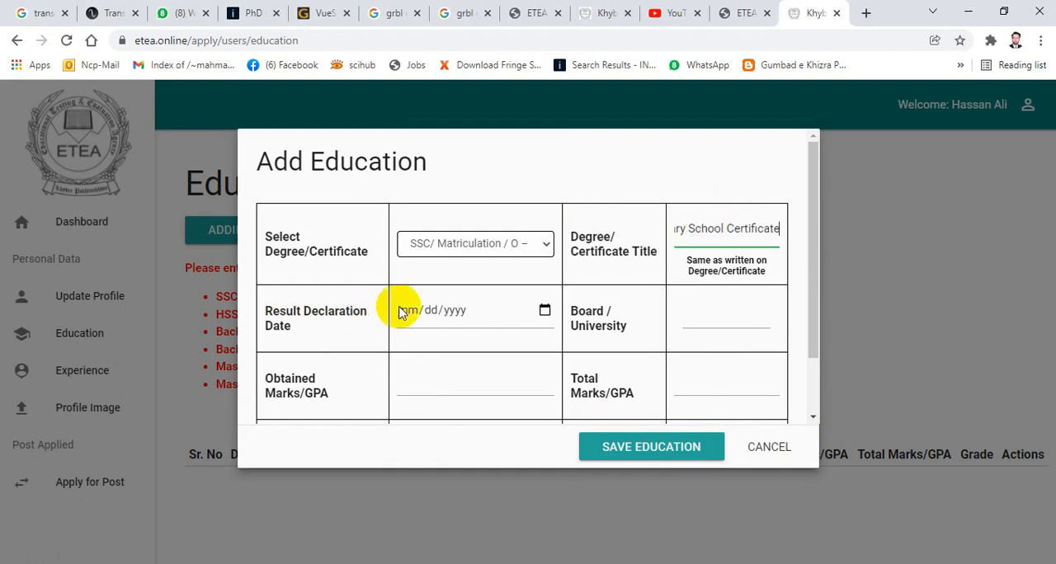
- Switch to Photos and examine the result card from the 2011 annual HSSC examination for its result declaration date
{"action": "left_click", "coordinate": [452, 311]}
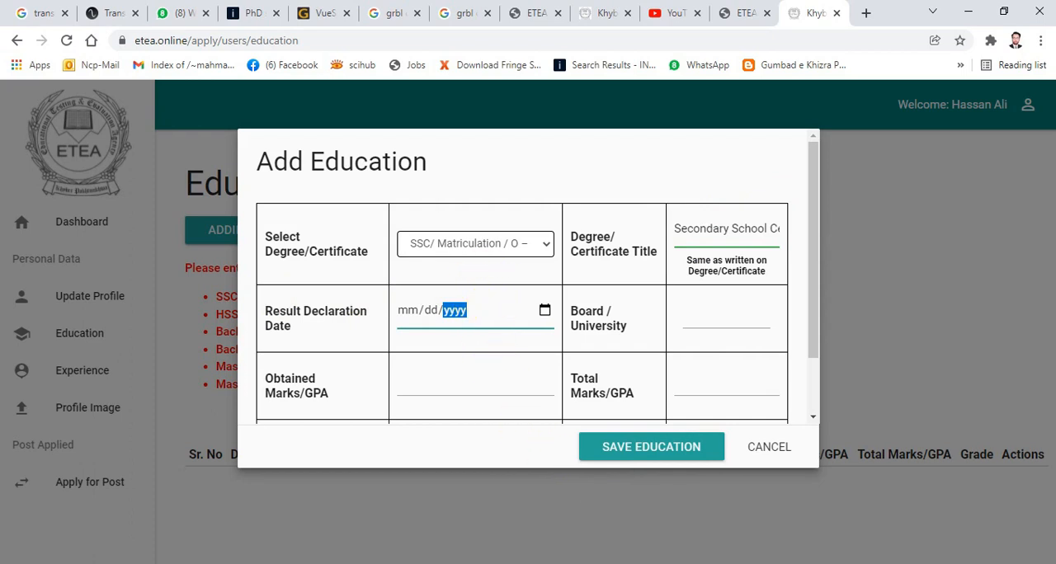
{"action": "key", "text": "alt+Tab"}
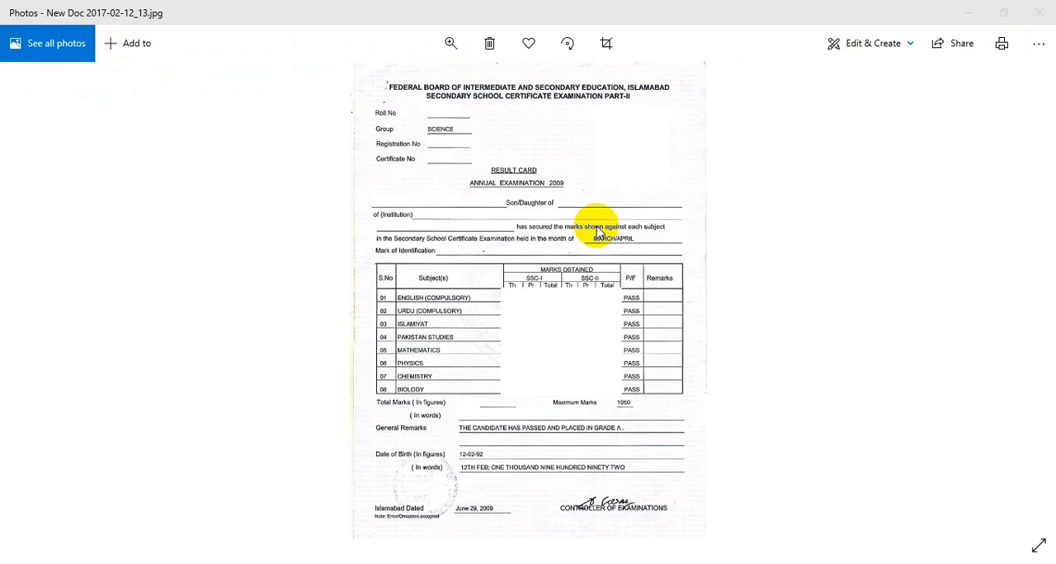
{"action": "key", "text": "Left"}
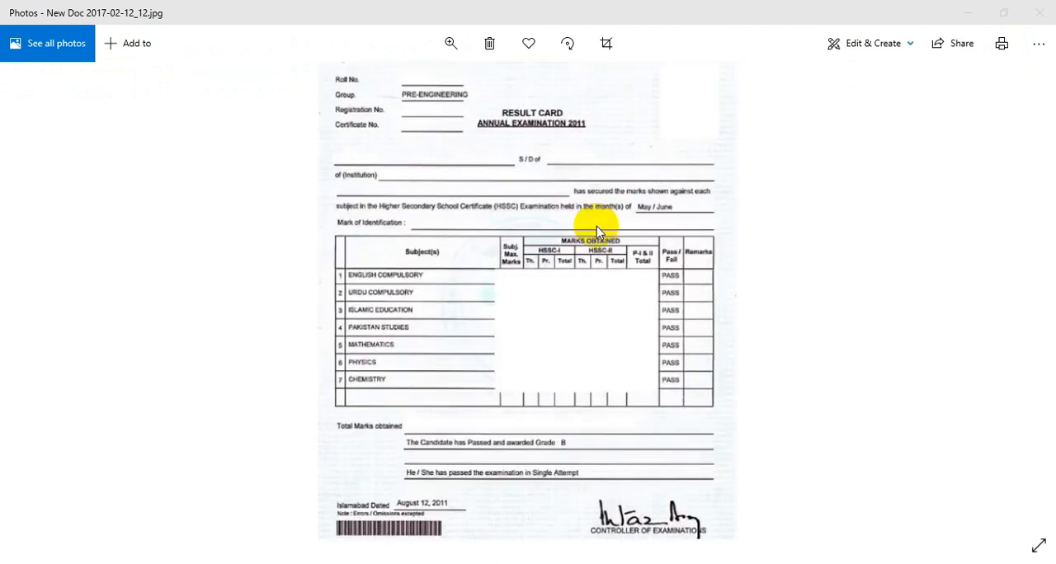
{"action": "scroll", "coordinate": [596, 228], "scroll_direction": "up", "scroll_amount": 3}
{"action": "scroll", "coordinate": [598, 226], "scroll_direction": "up", "scroll_amount": 3}
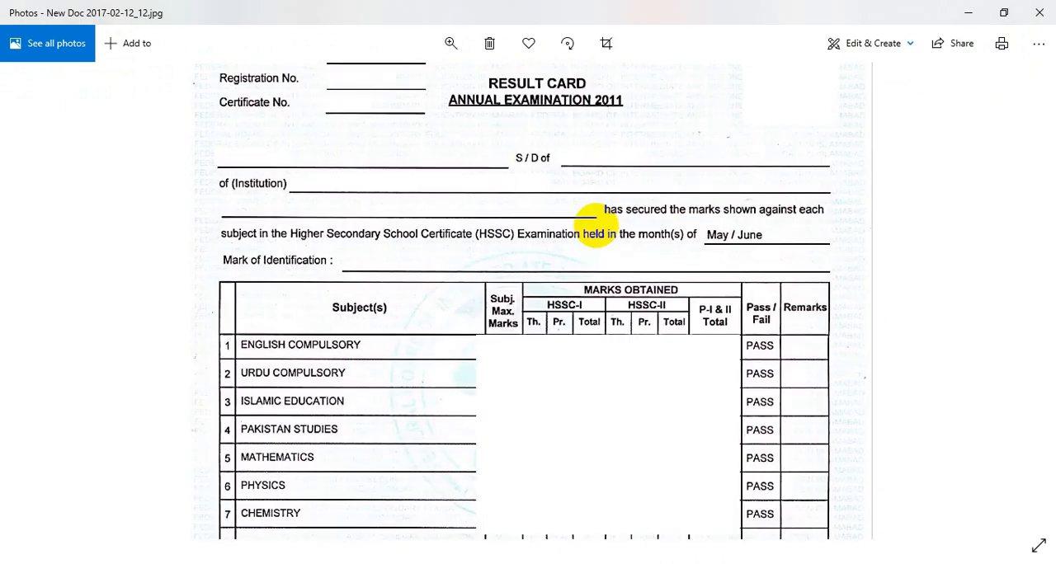
{"action": "scroll", "coordinate": [595, 224], "scroll_direction": "up", "scroll_amount": 1}
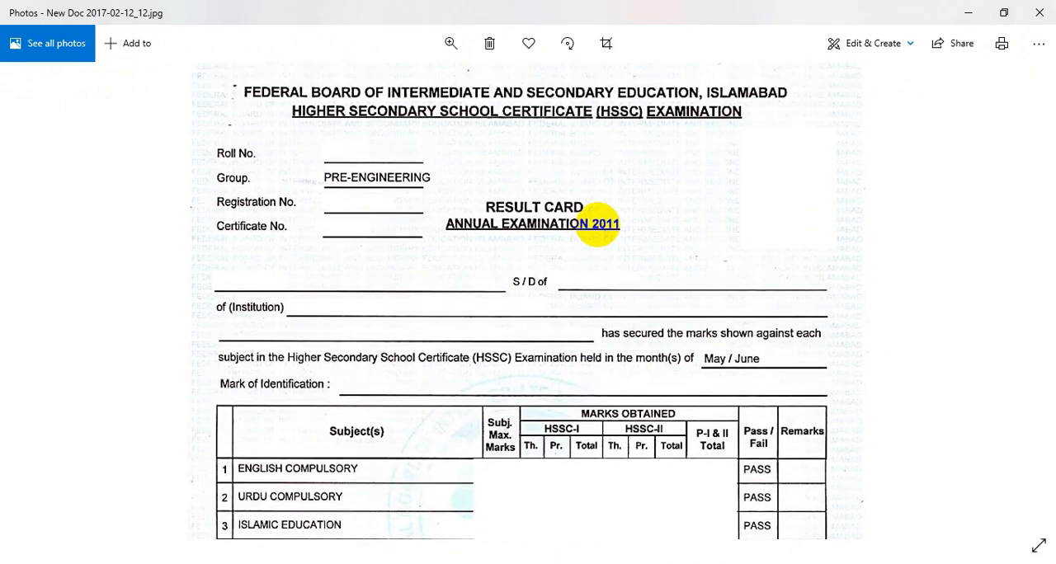
{"action": "scroll", "coordinate": [598, 221], "scroll_direction": "down", "scroll_amount": 3}
{"action": "scroll", "coordinate": [598, 221], "scroll_direction": "down", "scroll_amount": 5}
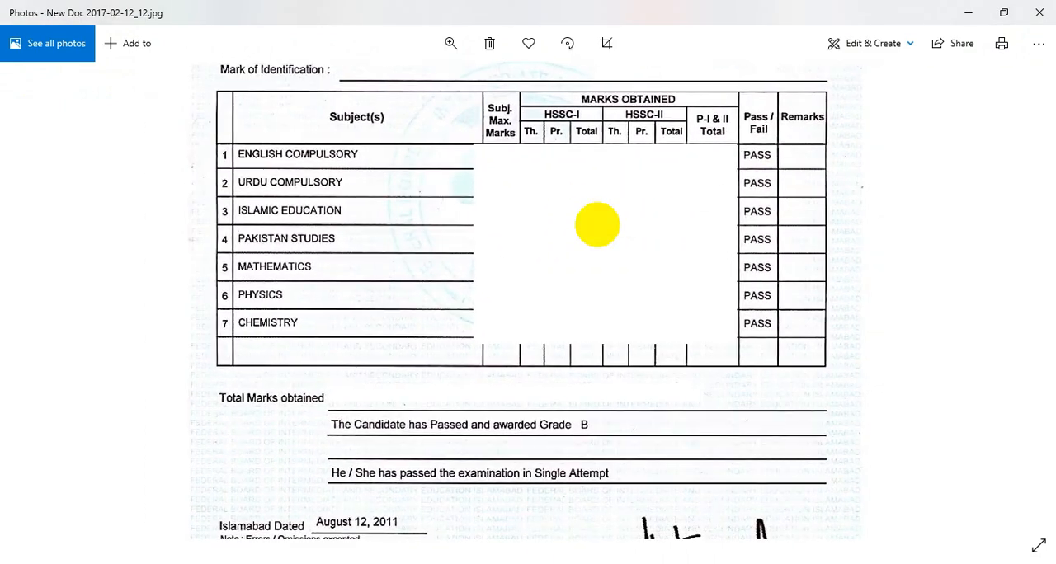
{"action": "scroll", "coordinate": [597, 224], "scroll_direction": "up", "scroll_amount": 4}
{"action": "scroll", "coordinate": [597, 224], "scroll_direction": "down", "scroll_amount": 4}
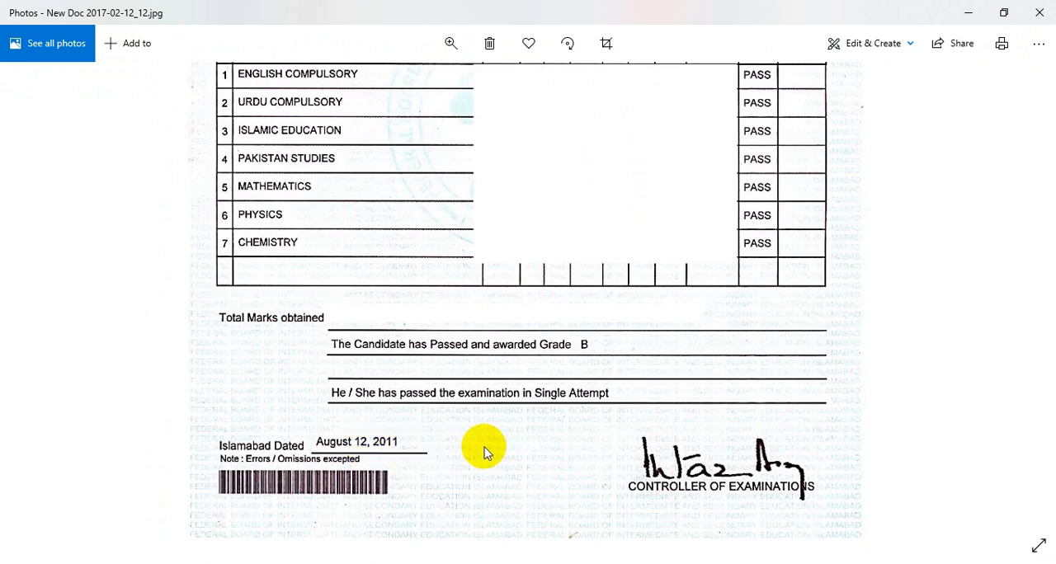
{"action": "left_click_drag", "start_coordinate": [490, 447], "coordinate": [567, 41]}
{"action": "scroll", "coordinate": [490, 446], "scroll_direction": "up", "scroll_amount": 1}
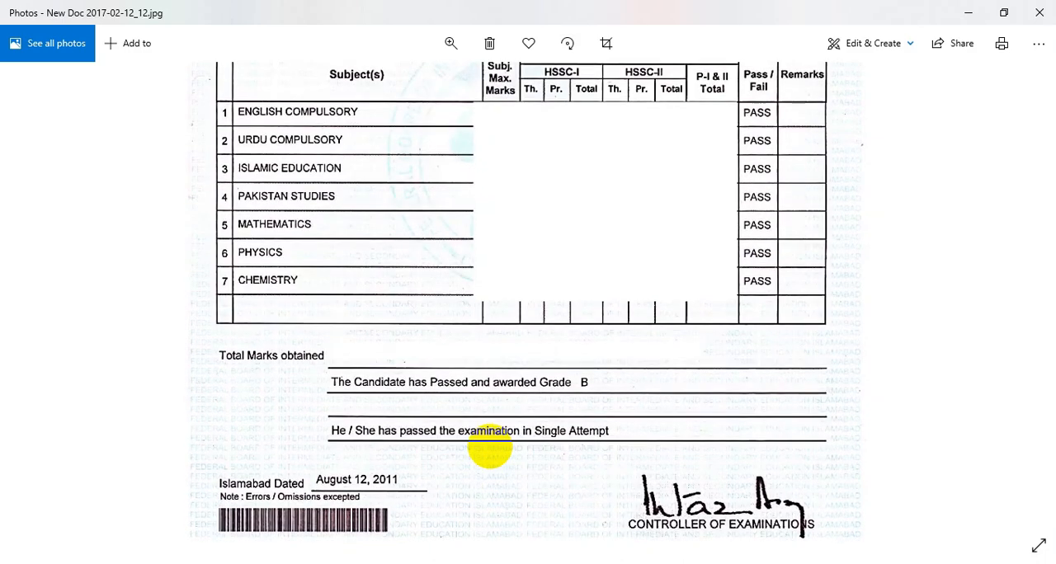
{"action": "scroll", "coordinate": [490, 446], "scroll_direction": "up", "scroll_amount": 4}
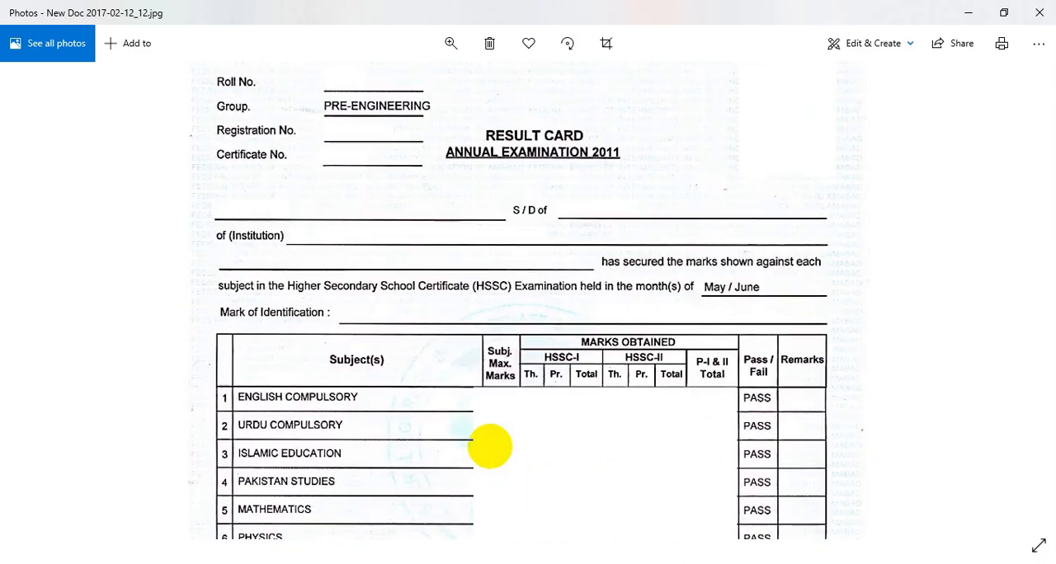
{"action": "scroll", "coordinate": [490, 446], "scroll_direction": "down", "scroll_amount": 1}
{"action": "scroll", "coordinate": [587, 496], "scroll_direction": "down", "scroll_amount": 1}
{"action": "scroll", "coordinate": [531, 476], "scroll_direction": "down", "scroll_amount": 2}
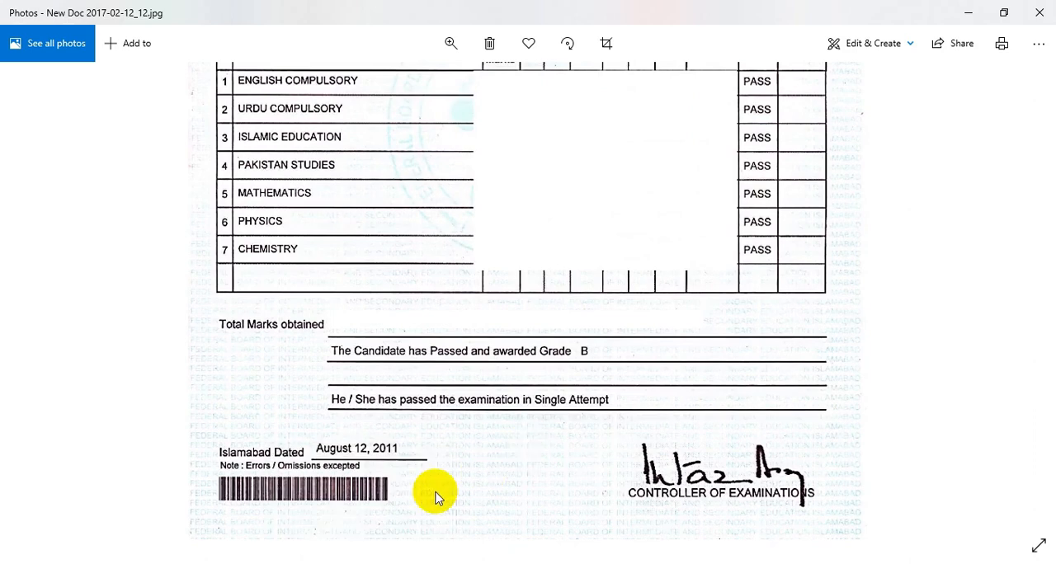
- Return to the education form in the browser and set the result declaration date to 08/12/2011
{"action": "key", "text": "alt+Tab"}
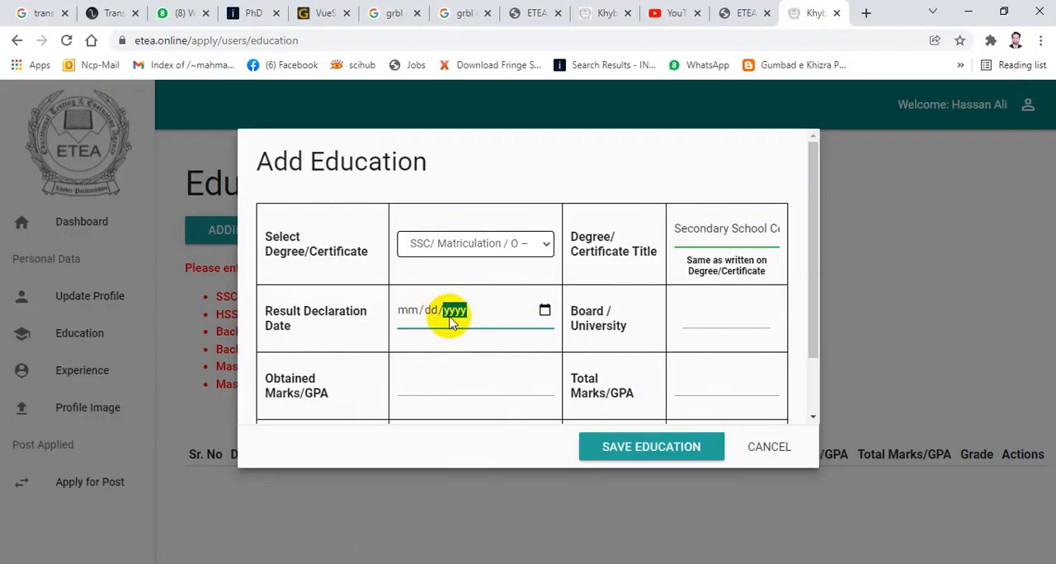
{"action": "left_click", "coordinate": [407, 318]}
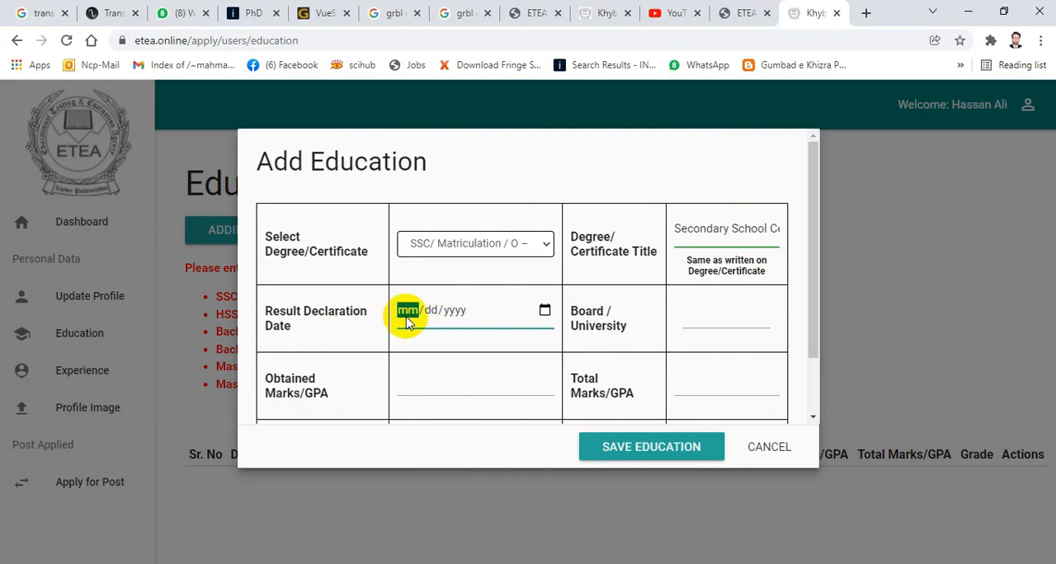
{"action": "type", "text": "08/12/2011"}
{"action": "left_click", "coordinate": [545, 311]}
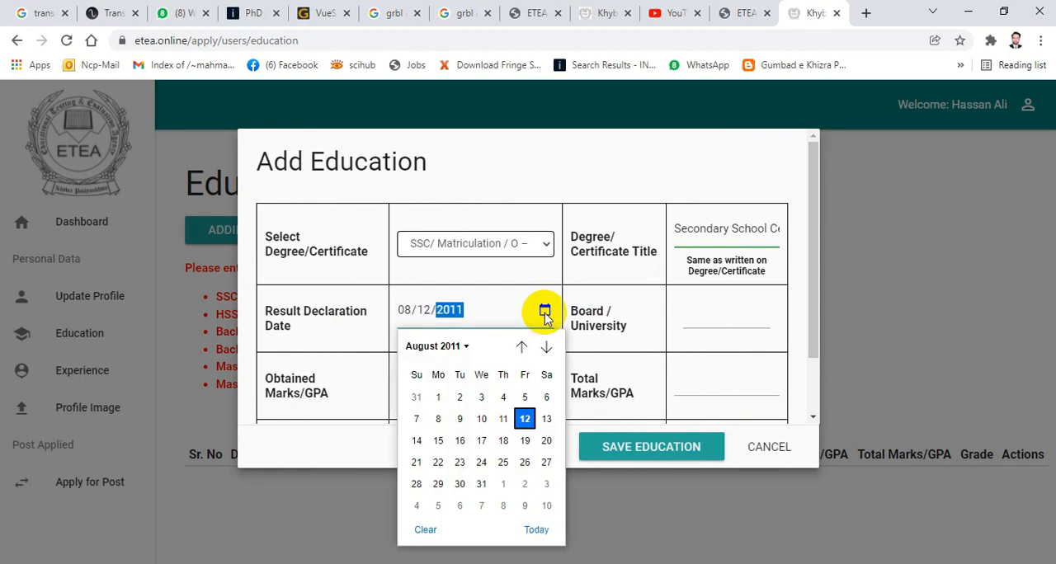
{"action": "left_click", "coordinate": [525, 419]}
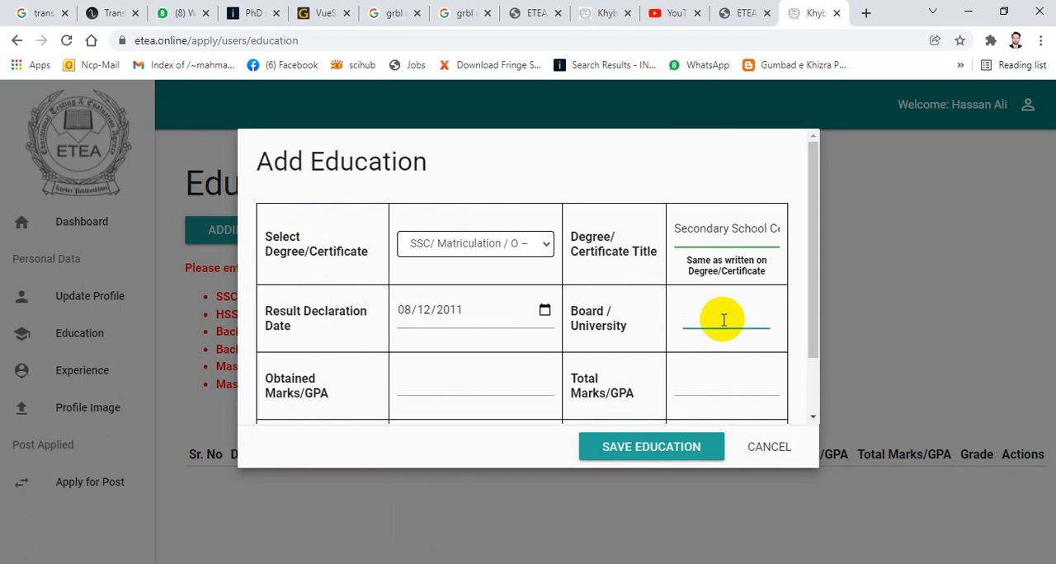
{"action": "type", "text": "Fed"}
{"action": "type", "text": "ral"}
{"action": "type", "text": " Board "}
{"action": "type", "text": "of "}
{"action": "type", "text": "Inter"}
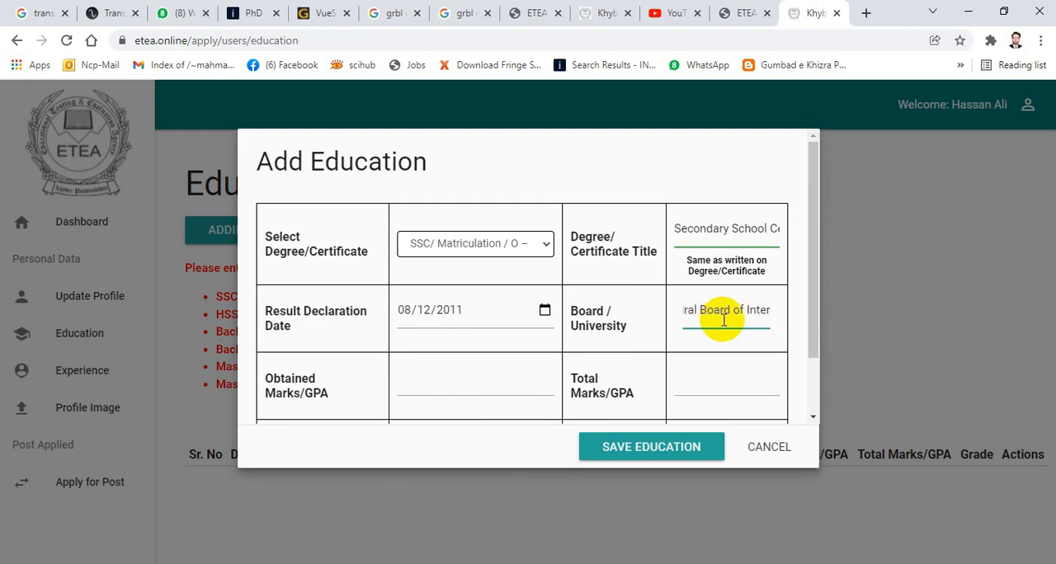
{"action": "type", "text": "mediate"}
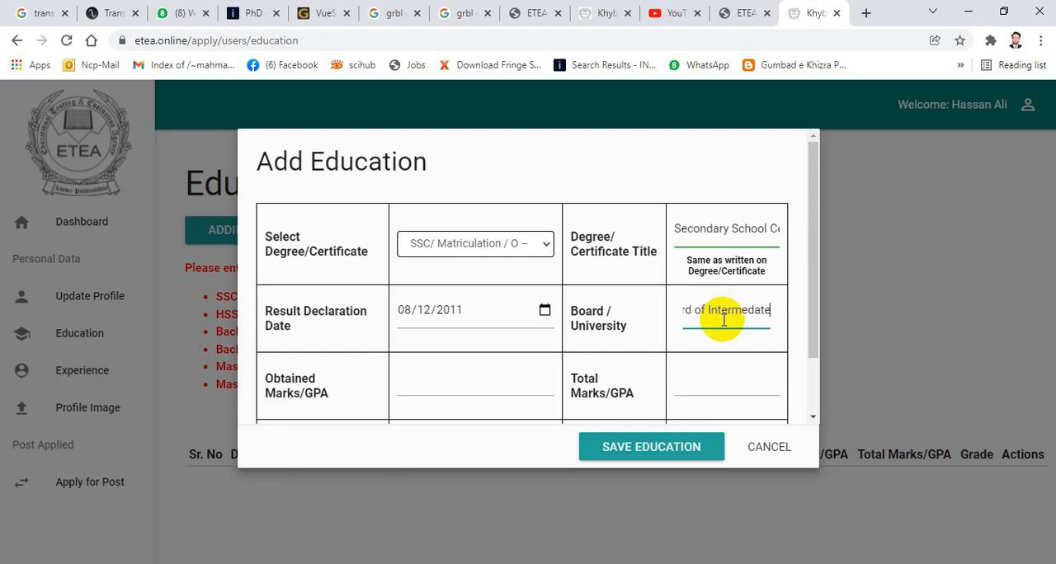
{"action": "type", "text": " and"}
{"action": "key", "text": "BackSpace"}
{"action": "key", "text": "BackSpace"}
{"action": "key", "text": "BackSpace"}
{"action": "key", "text": "BackSpace"}
{"action": "key", "text": "BackSpace"}
{"action": "key", "text": "BackSpace"}
{"action": "key", "text": "BackSpace"}
{"action": "key", "text": "BackSpace"}
{"action": "key", "text": "BackSpace"}
{"action": "key", "text": "BackSpace"}
{"action": "key", "text": "BackSpace"}
{"action": "key", "text": "BackSpace"}
{"action": "key", "text": "BackSpace"}
{"action": "key", "text": "BackSpace"}
{"action": "key", "text": "BackSpace"}
{"action": "key", "text": "BackSpace"}
{"action": "key", "text": "BackSpace"}
{"action": "key", "text": "BackSpace"}
{"action": "key", "text": "BackSpace"}
{"action": "key", "text": "BackSpace"}
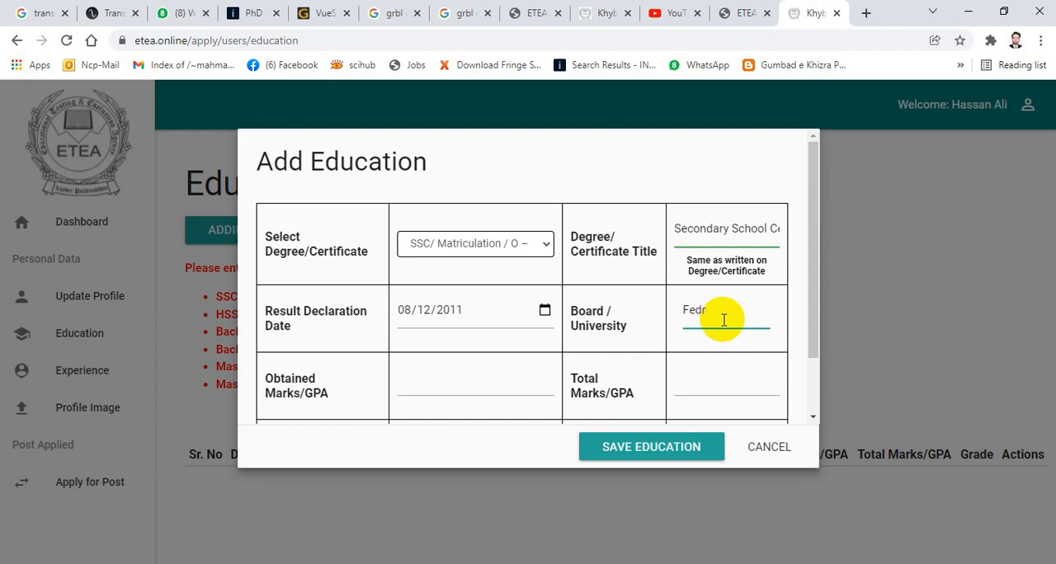
- Enter "FBISE Islamabad" as the board/university of the SSC record
{"action": "type", "text": "F"}
{"action": "type", "text": "l"}
{"action": "type", "text": "SE"}
{"action": "key", "text": "Left"}
{"action": "left_click", "coordinate": [931, 563]}
{"action": "key", "text": "shift"}
{"action": "type", "text": "B"}
{"action": "left_click", "coordinate": [984, 361]}
{"action": "key", "text": "Right"}
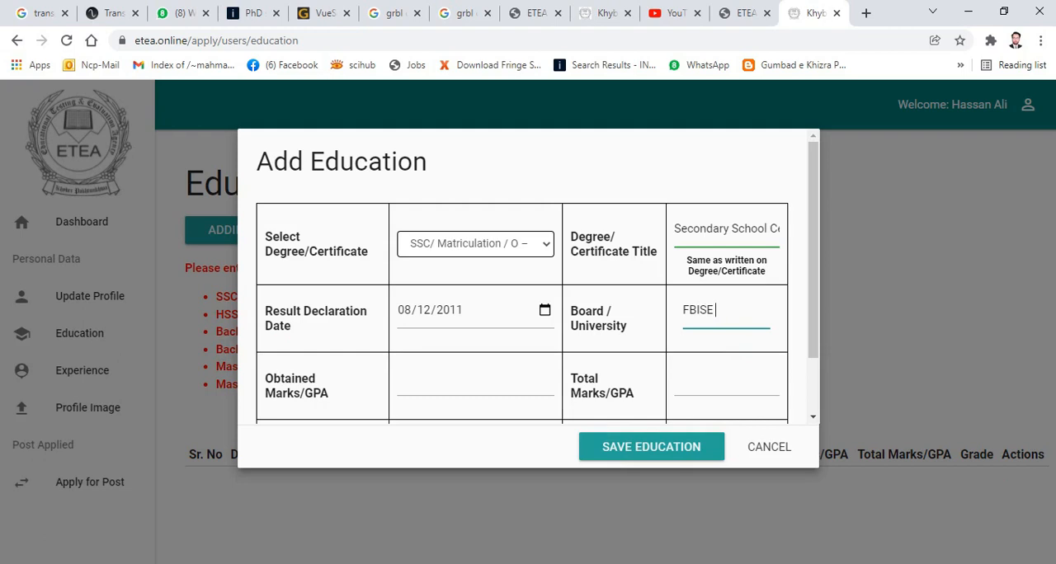
{"action": "type", "text": "Islamabad"}
- Enter 820 as the obtained marks and 1050 as the total marks for the SSC record
{"action": "left_click", "coordinate": [491, 370]}
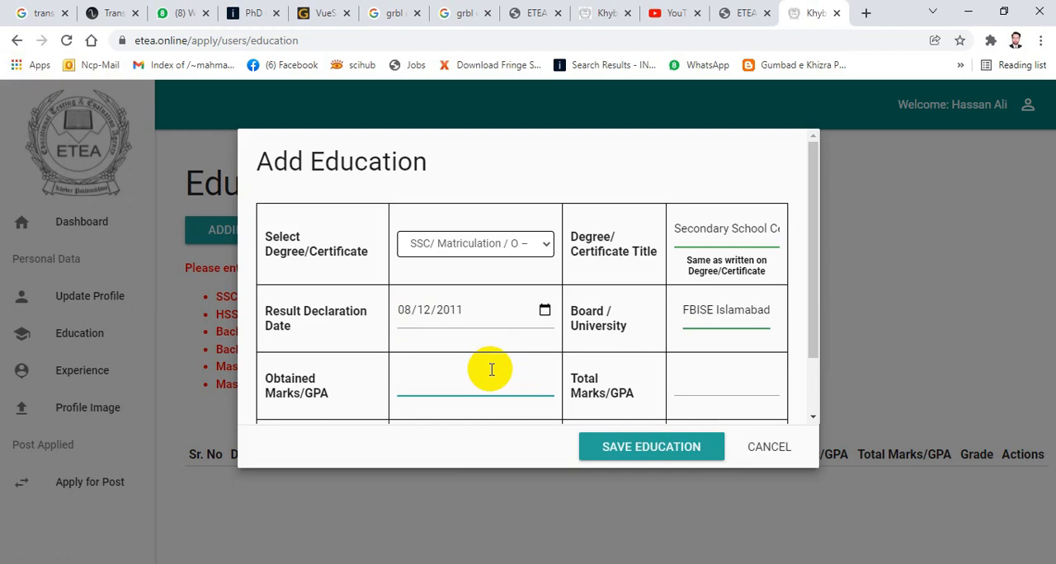
{"action": "type", "text": "72"}
{"action": "key", "text": "BackSpace"}
{"action": "type", "text": "820"}
{"action": "left_click", "coordinate": [750, 376]}
{"action": "type", "text": "1050"}
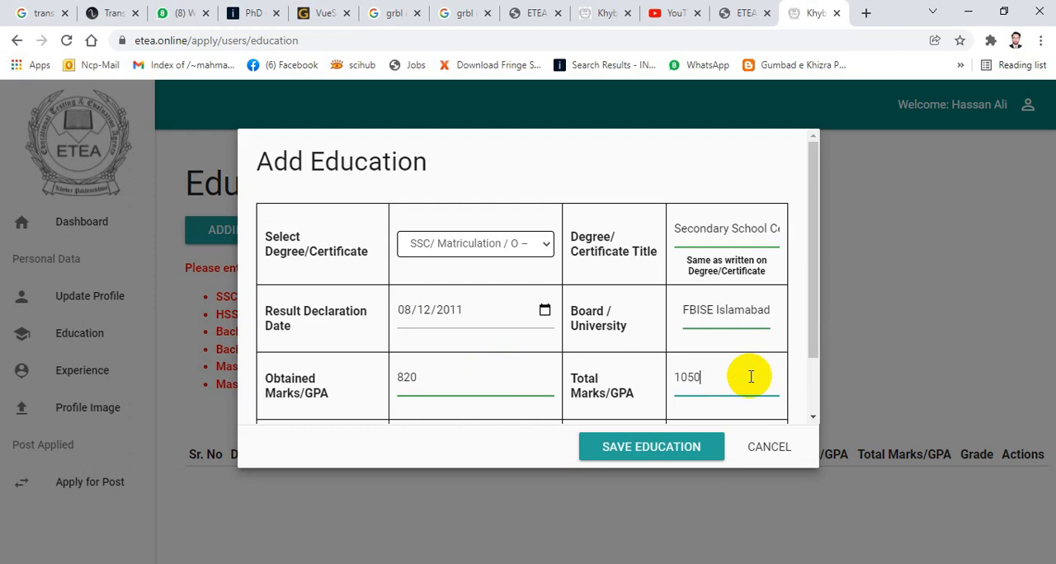
- Check the awarded grade on the result card in Photos and select grade B in the browser's education form
{"action": "left_click_drag", "start_coordinate": [810, 272], "coordinate": [827, 334]}
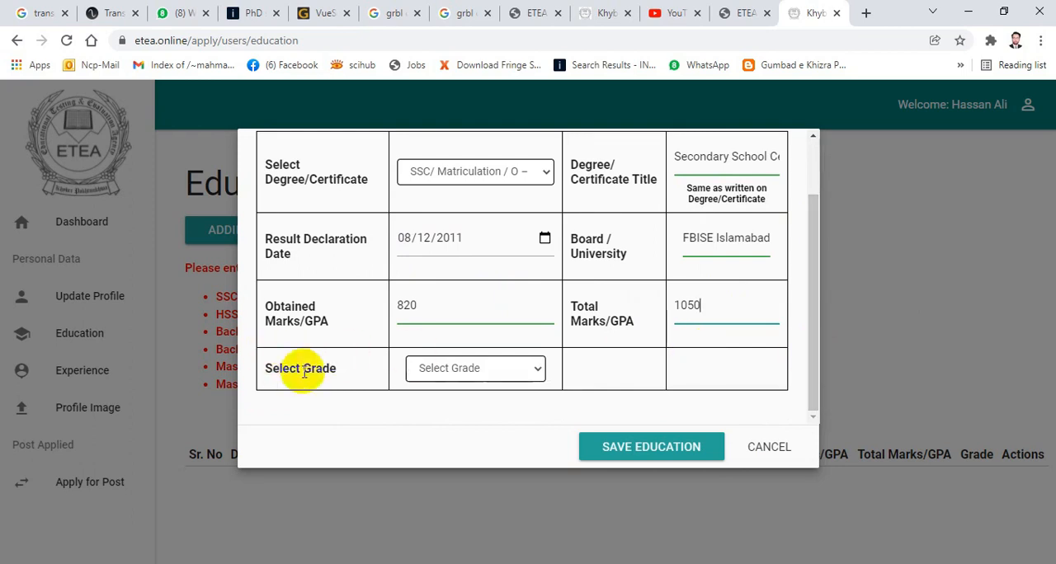
{"action": "left_click", "coordinate": [537, 365]}
{"action": "left_click", "coordinate": [538, 368]}
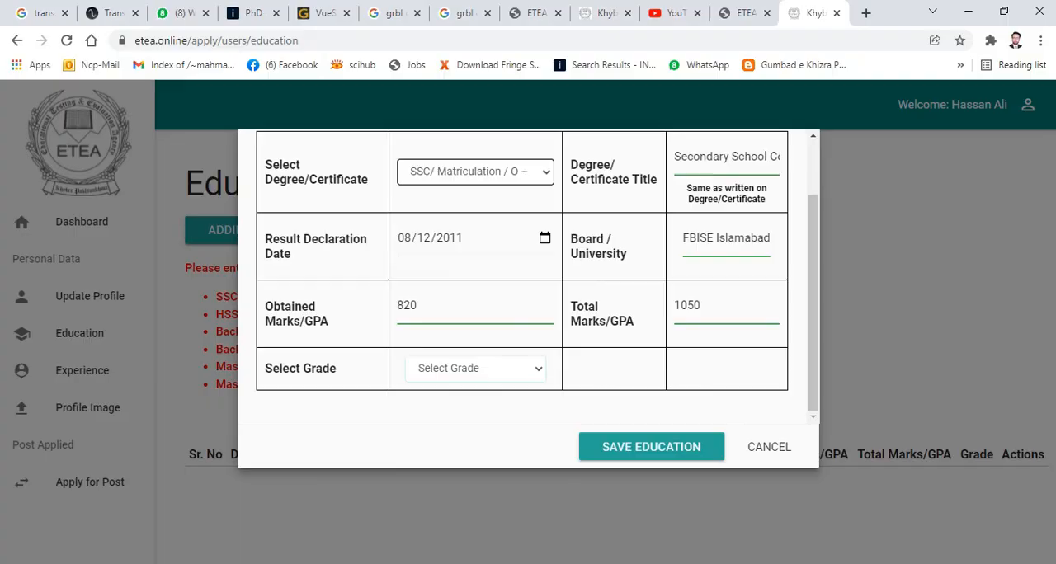
{"action": "key", "text": "alt+Tab"}
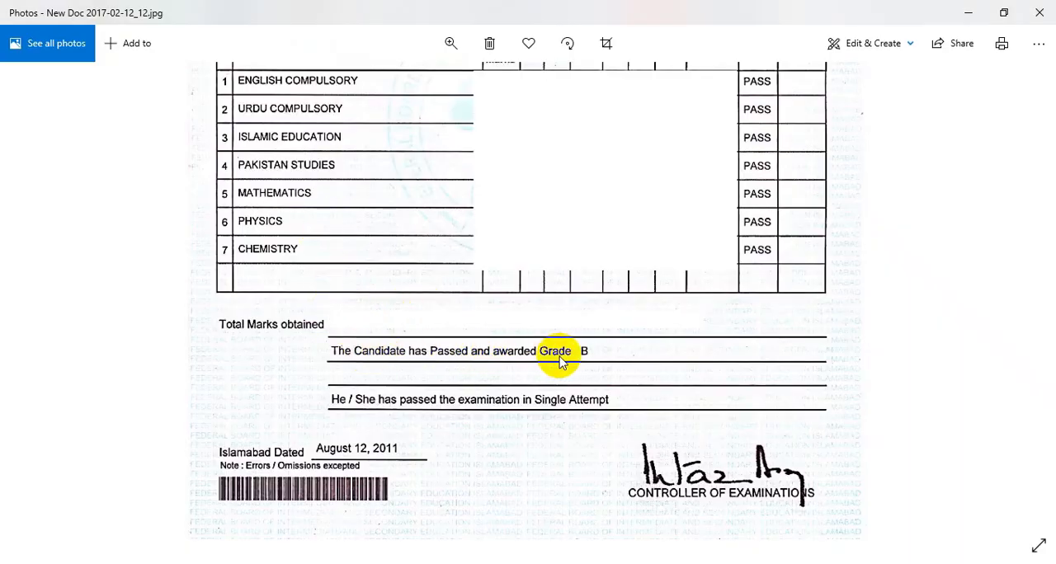
{"action": "key", "text": "alt+Tab"}
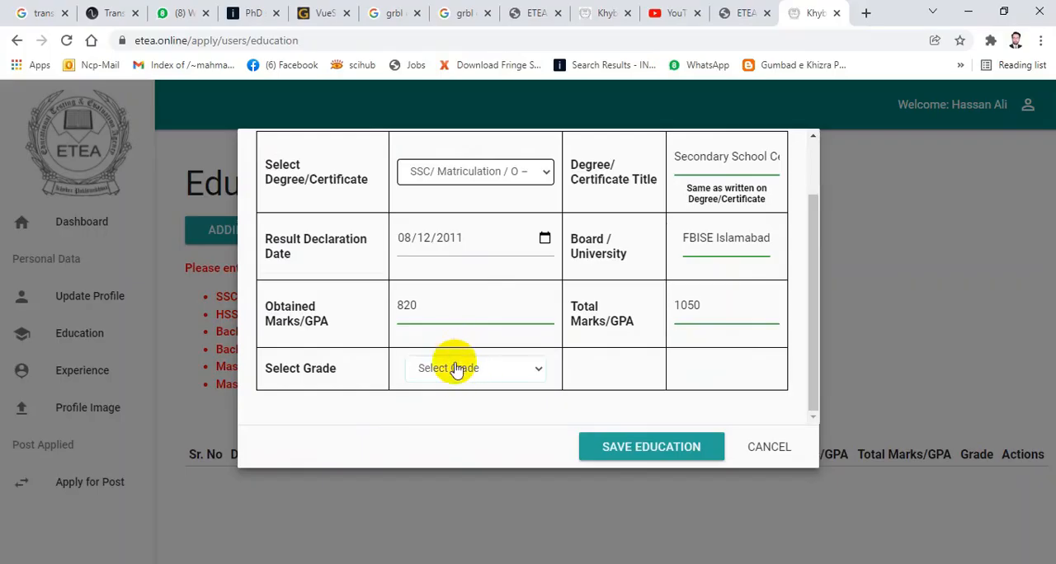
{"action": "left_click", "coordinate": [456, 368]}
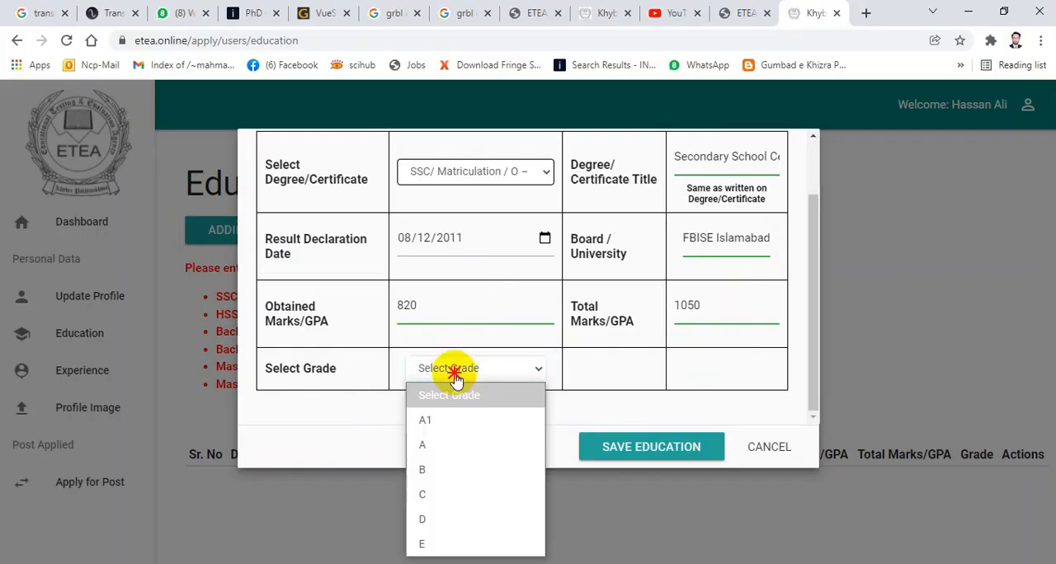
{"action": "left_click", "coordinate": [440, 472]}
{"action": "left_click", "coordinate": [811, 312]}
{"action": "mouse_move", "coordinate": [812, 311]}
{"action": "left_mouse_down"}
{"action": "mouse_move", "coordinate": [805, 259]}
{"action": "mouse_move", "coordinate": [804, 325]}
{"action": "left_mouse_up"}
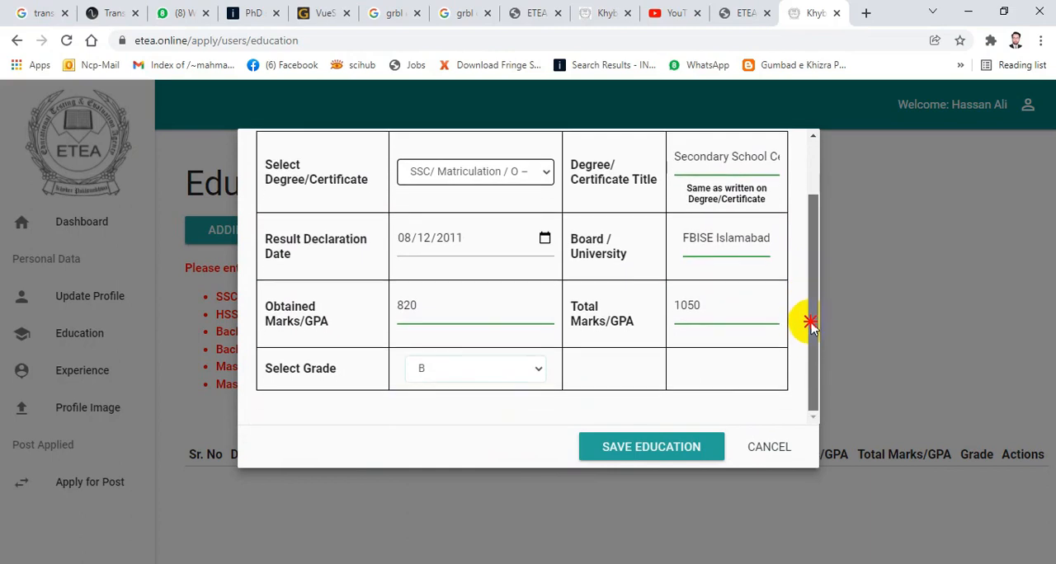
- Save the SSC/Matriculation education record and close the confirmation dialog
{"action": "left_click", "coordinate": [649, 455]}
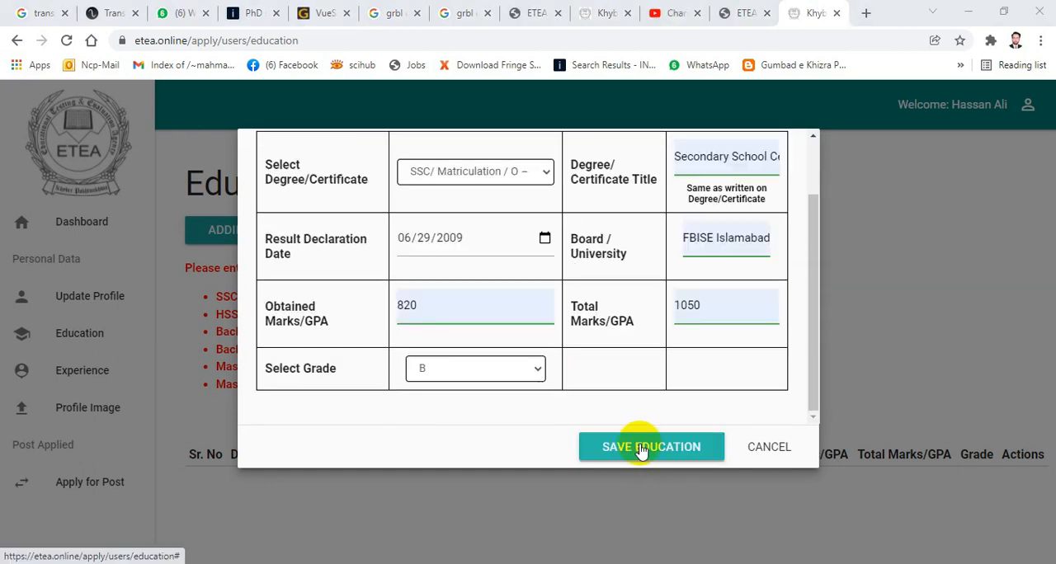
{"action": "left_click", "coordinate": [640, 451]}
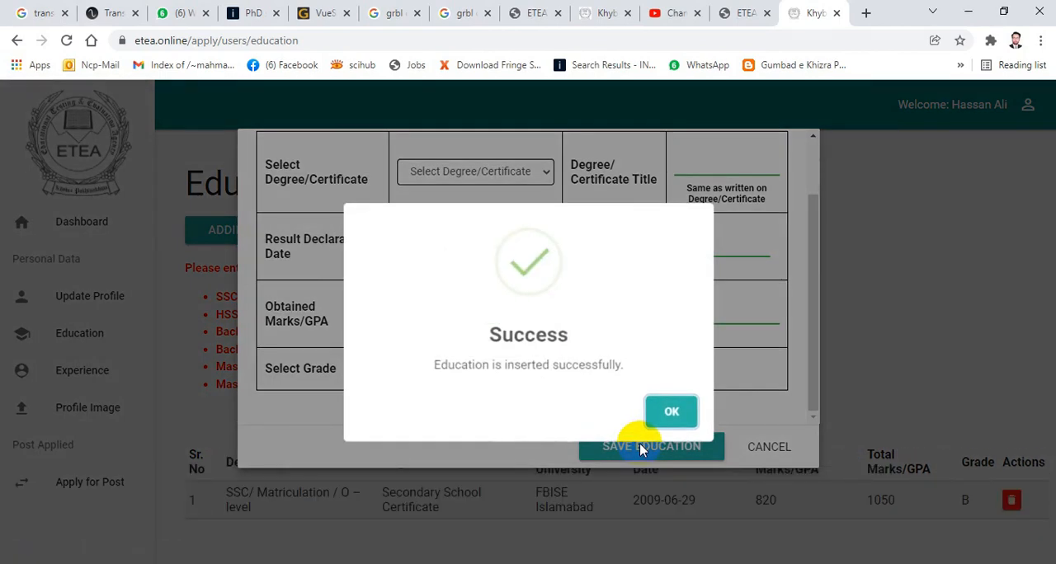
{"action": "left_click", "coordinate": [668, 410]}
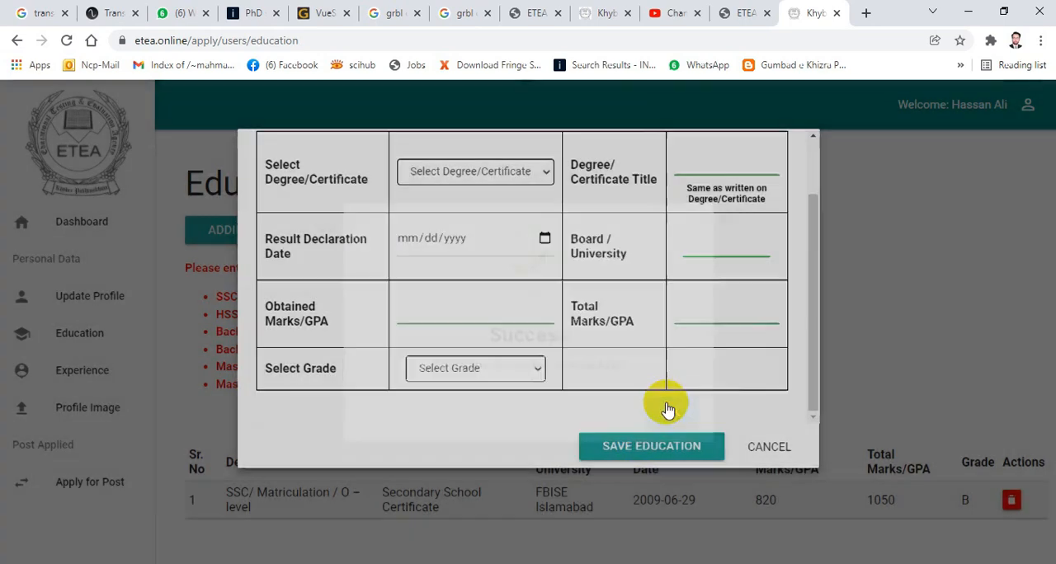
- Start the next education record by choosing HSSC/ Intermediate/ A – level as the degree/certificate
{"action": "left_click_drag", "start_coordinate": [693, 375], "coordinate": [537, 271]}
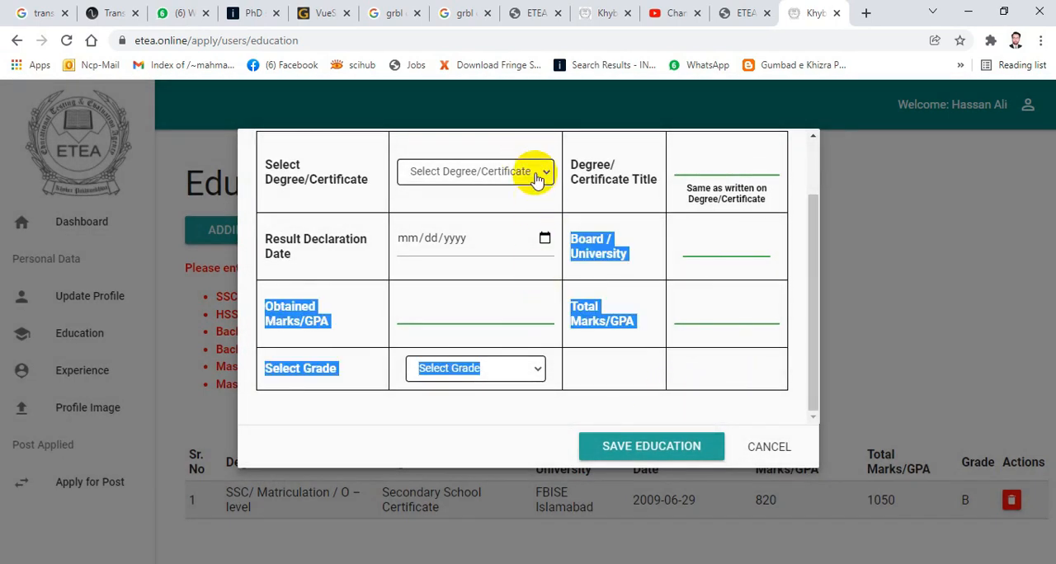
{"action": "scroll", "coordinate": [537, 178], "scroll_direction": "up", "scroll_amount": 1}
{"action": "left_click", "coordinate": [507, 231]}
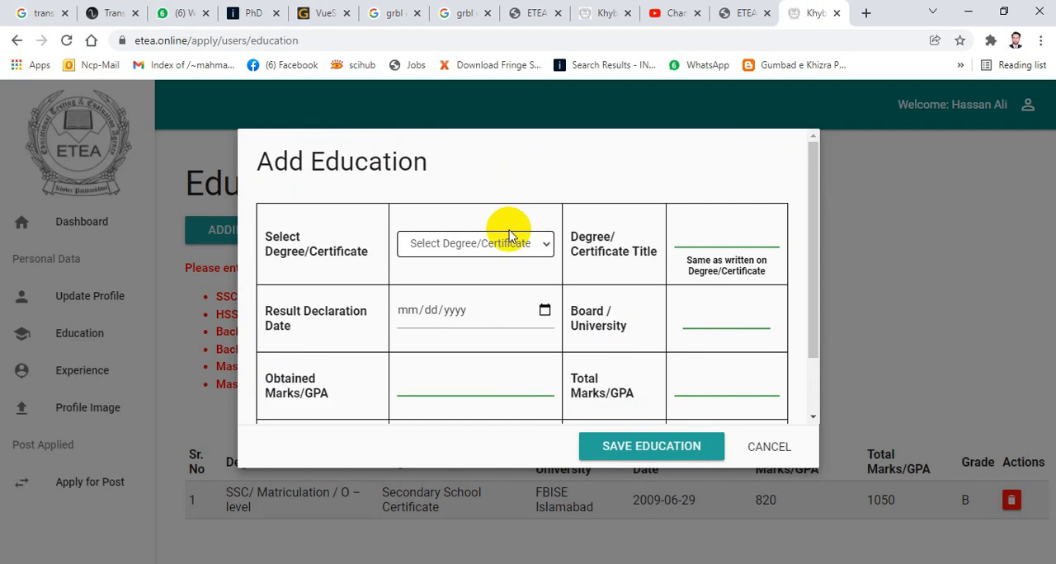
{"action": "left_click", "coordinate": [503, 242]}
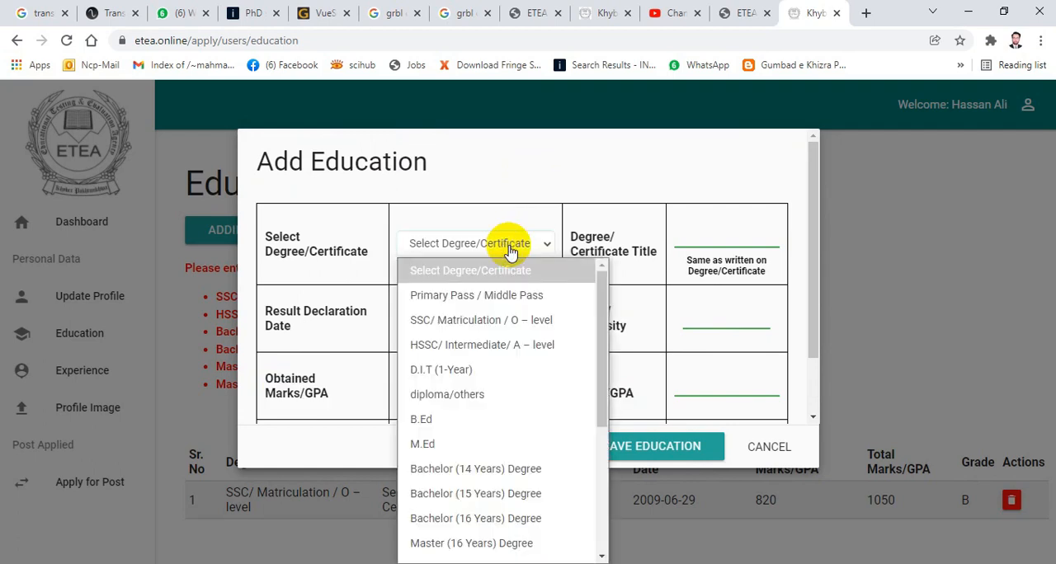
{"action": "left_click", "coordinate": [512, 351]}
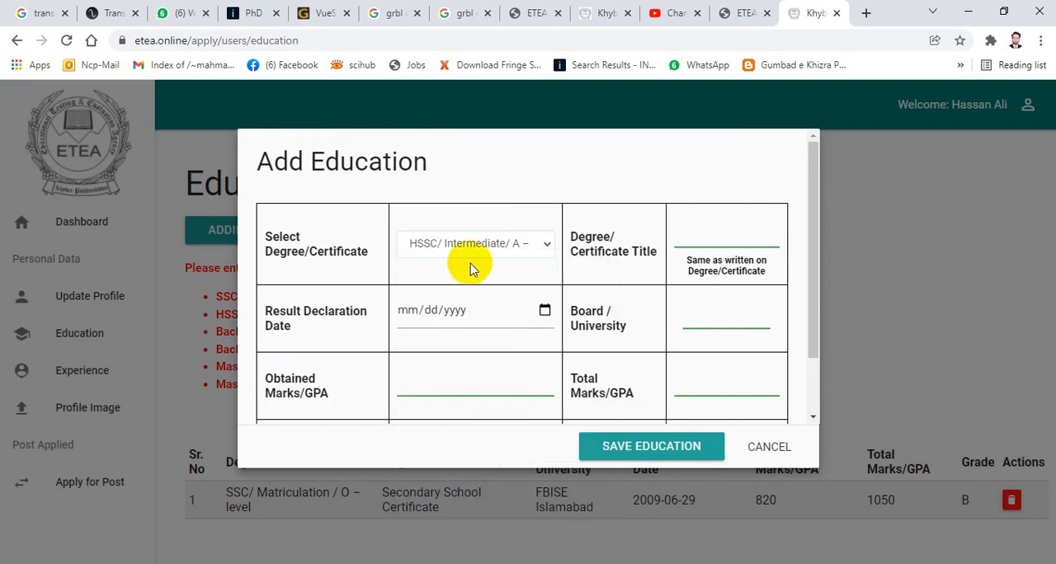
- Switch to Photos and examine the Higher Secondary School Certificate scan for the exact certificate title
{"action": "left_click", "coordinate": [706, 236]}
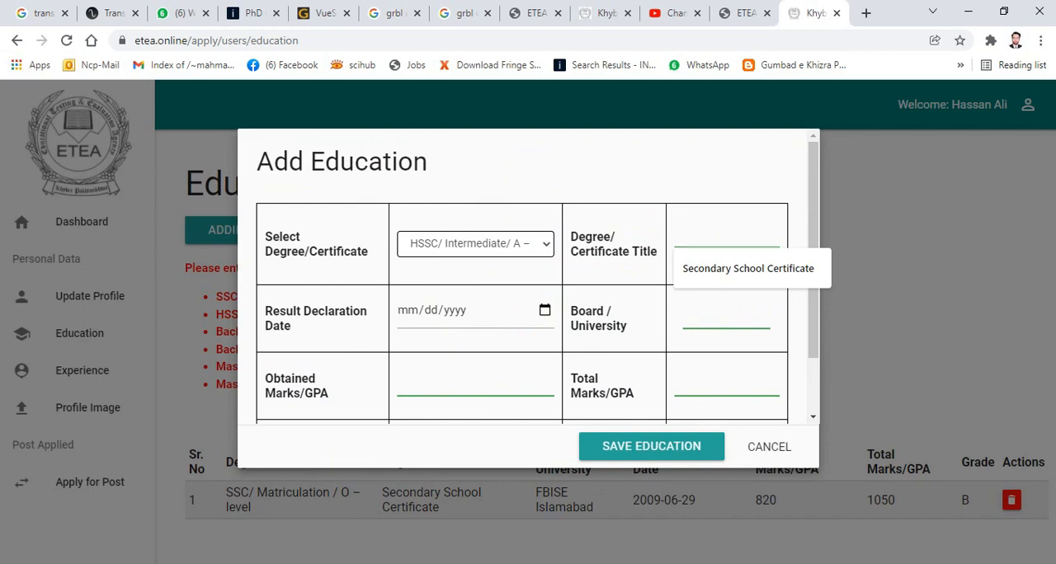
{"action": "key", "text": "alt+Tab"}
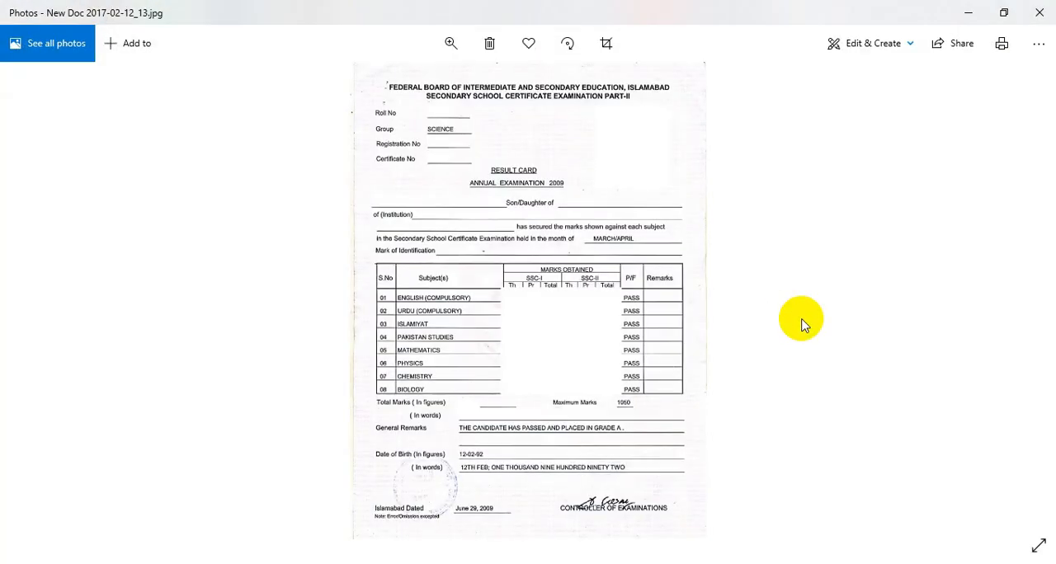
{"action": "key", "text": "Left"}
{"action": "key", "text": "Left"}
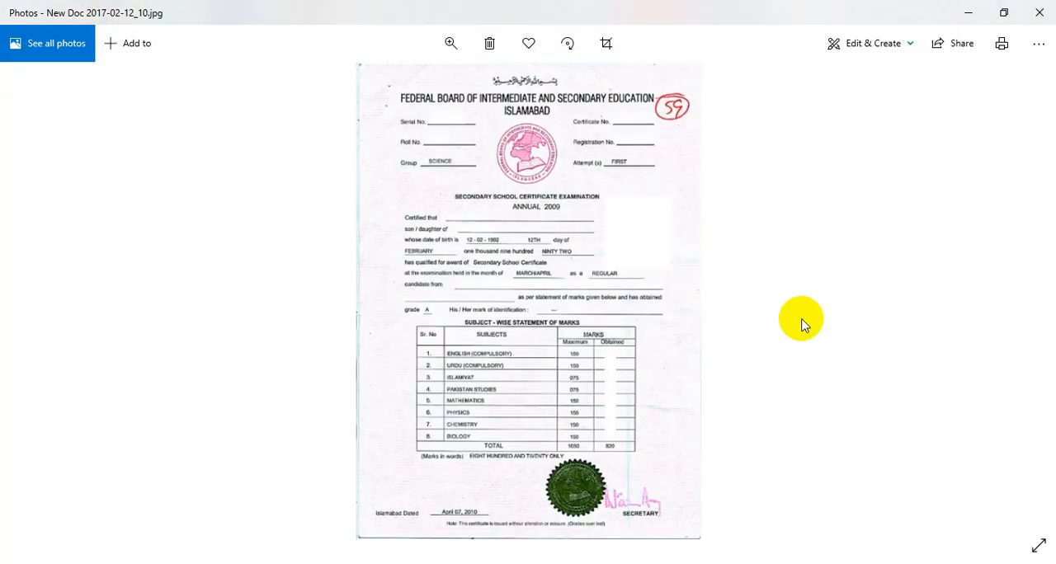
{"action": "key", "text": "Left"}
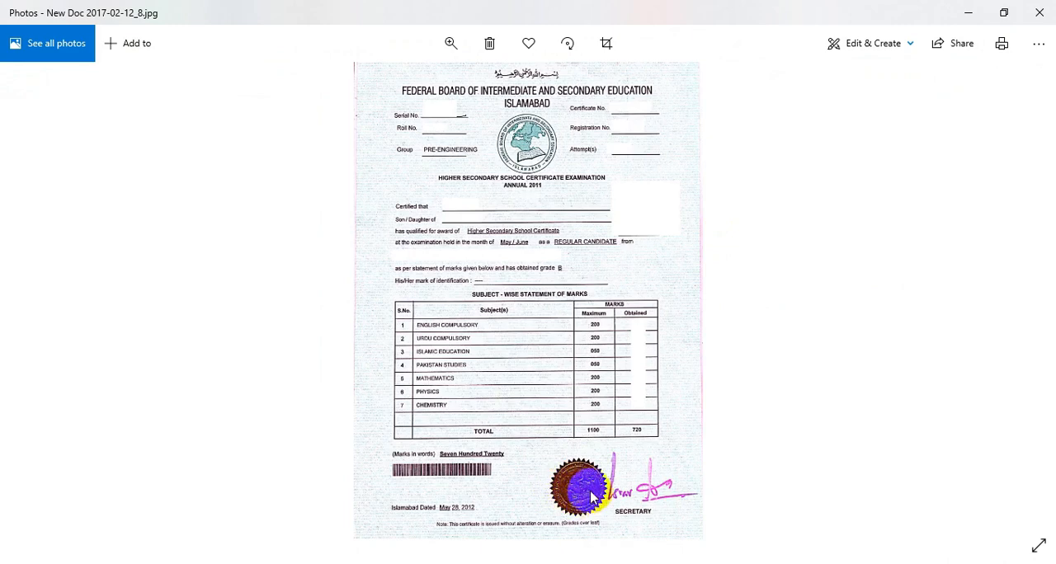
{"action": "scroll", "coordinate": [610, 241], "scroll_direction": "up", "scroll_amount": 3}
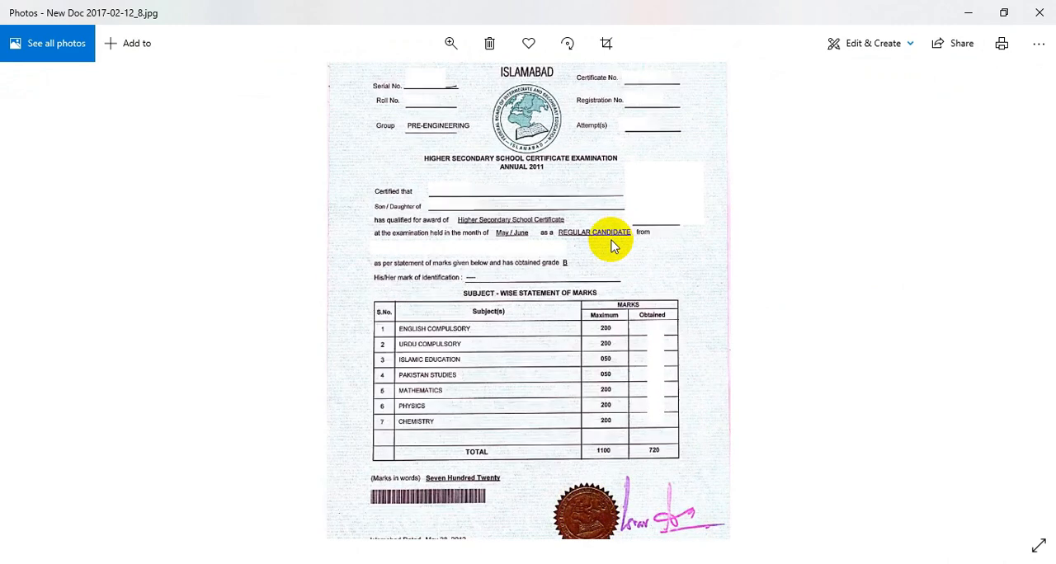
{"action": "scroll", "coordinate": [611, 241], "scroll_direction": "up", "scroll_amount": 1}
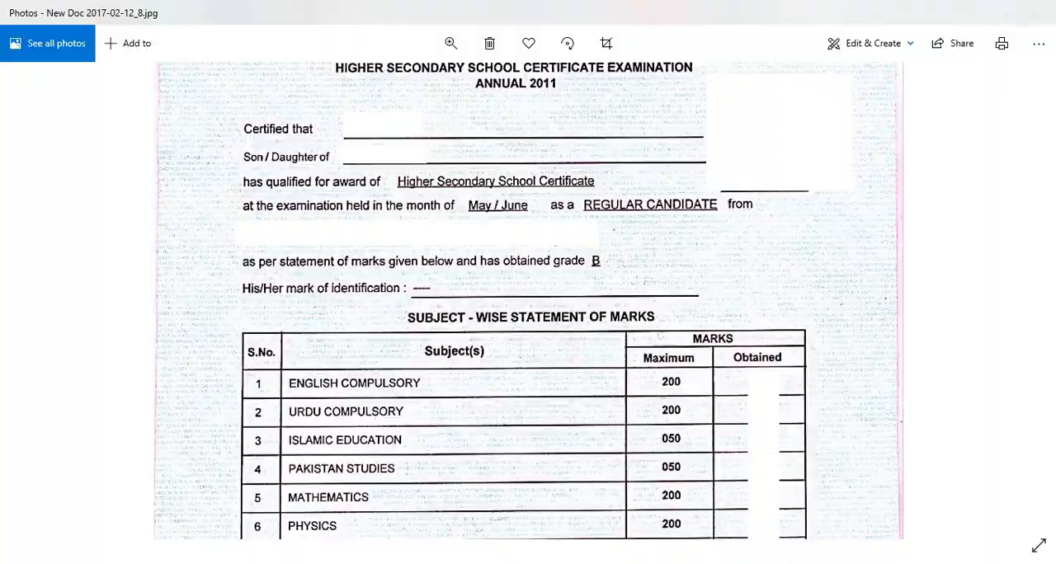
- Return to the education form in the browser and enter "Higher Secondary School Certificate" as the degree/certificate title
{"action": "key", "text": "alt+Tab"}
{"action": "left_click", "coordinate": [731, 212]}
{"action": "type", "text": "Higher Secondary Sc"}
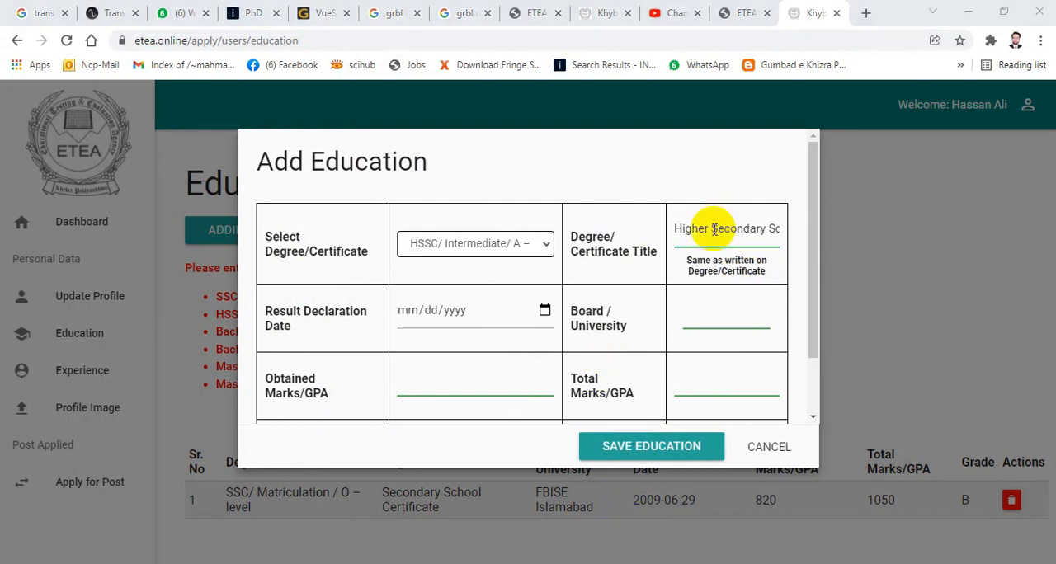
{"action": "left_click", "coordinate": [714, 229]}
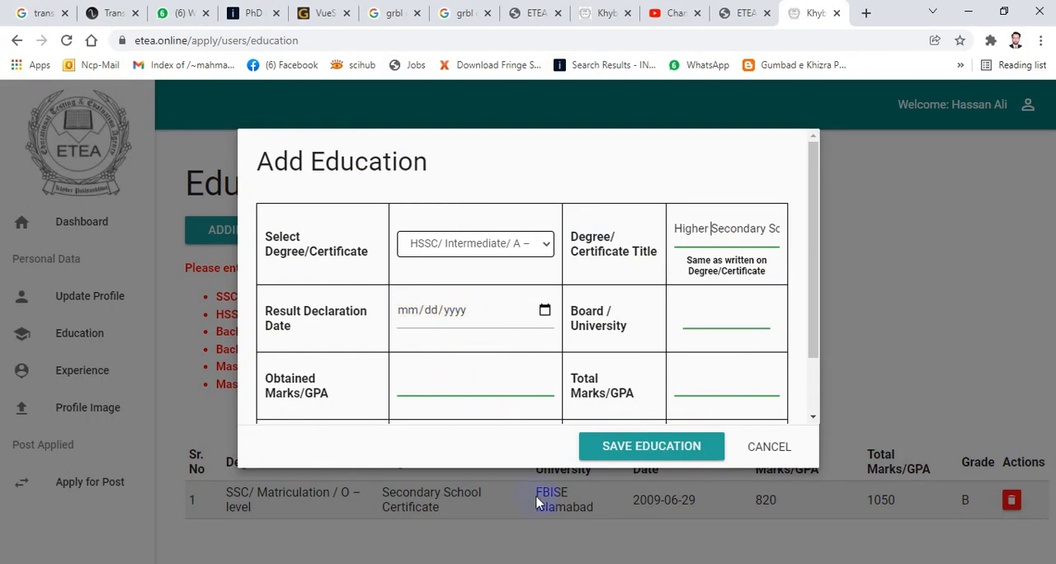
- Switch to Photos and examine the 2011 HSSC certificate and result card for the result declaration date
{"action": "left_click", "coordinate": [582, 563]}
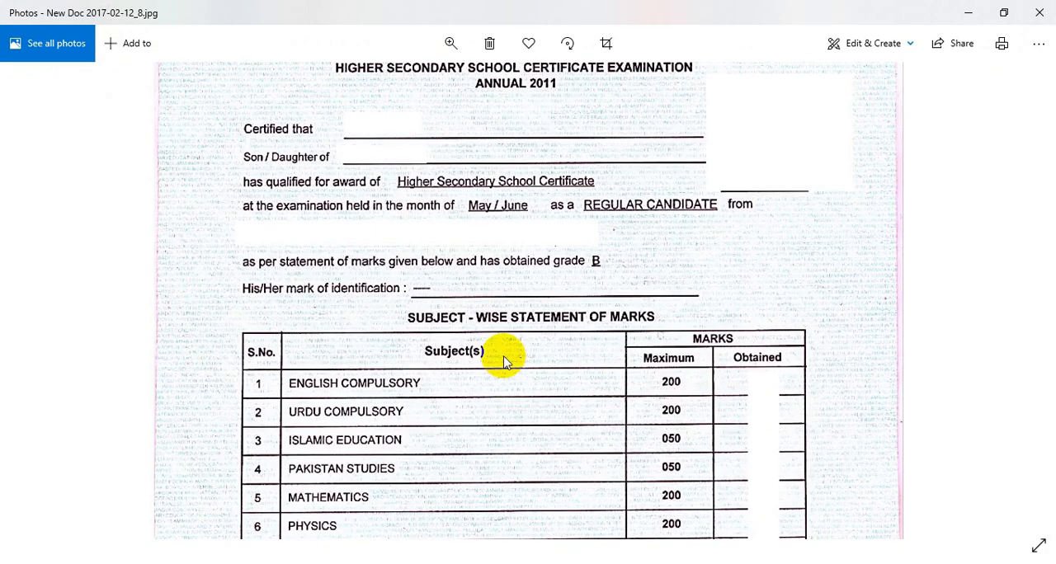
{"action": "scroll", "coordinate": [505, 361], "scroll_direction": "down", "scroll_amount": 2}
{"action": "scroll", "coordinate": [503, 356], "scroll_direction": "down", "scroll_amount": 5}
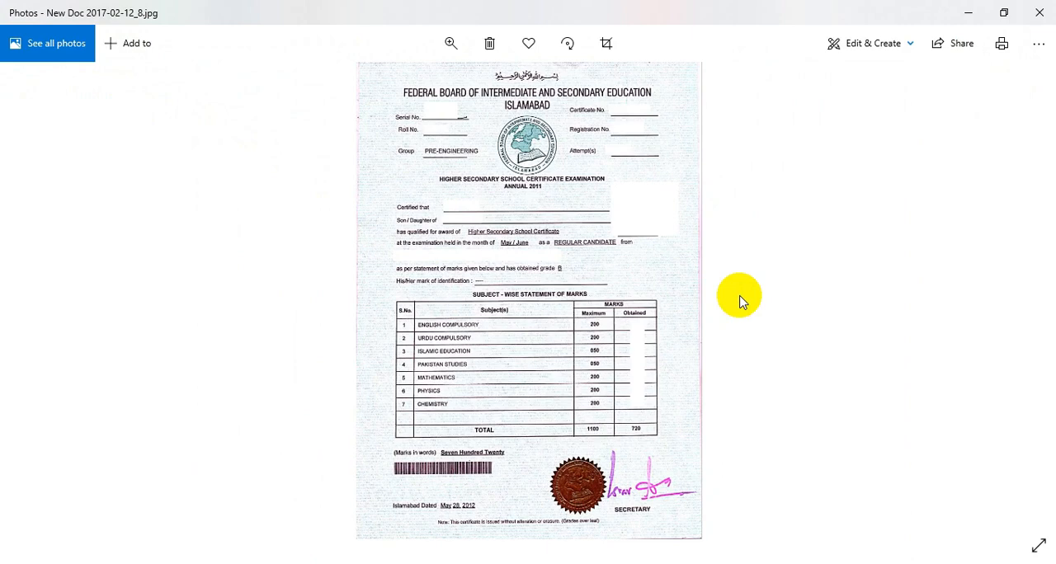
{"action": "left_click", "coordinate": [783, 310]}
{"action": "left_click", "coordinate": [783, 310]}
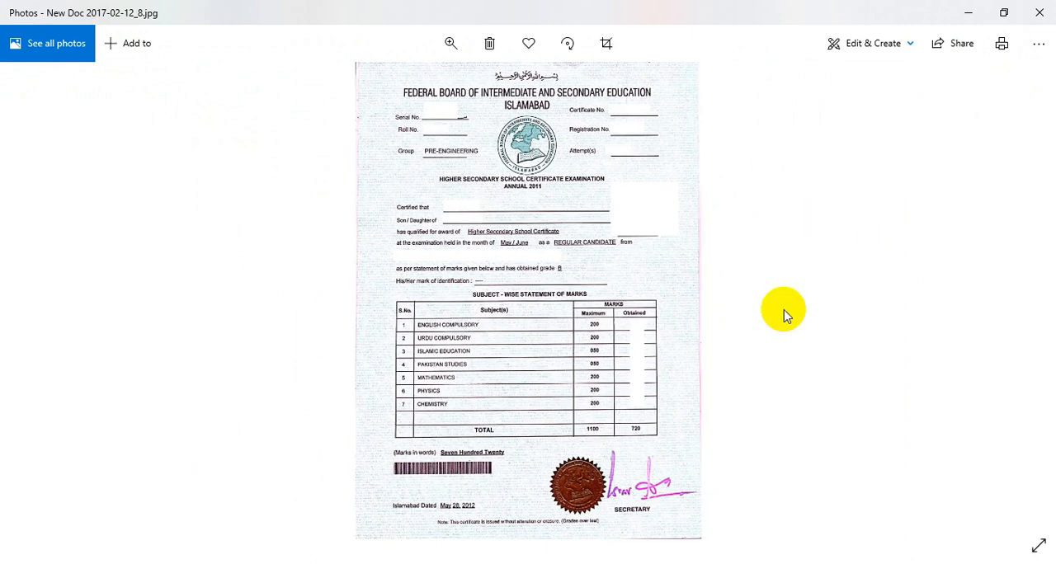
{"action": "scroll", "coordinate": [621, 285], "scroll_direction": "up", "scroll_amount": 3}
{"action": "scroll", "coordinate": [620, 286], "scroll_direction": "down", "scroll_amount": 3}
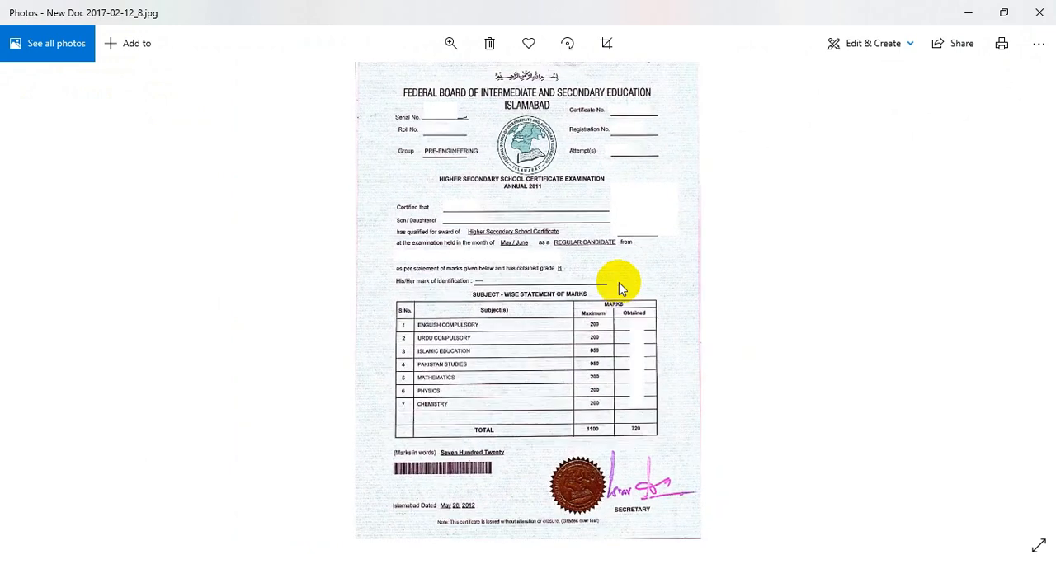
{"action": "key", "text": "Right"}
{"action": "key", "text": "Right"}
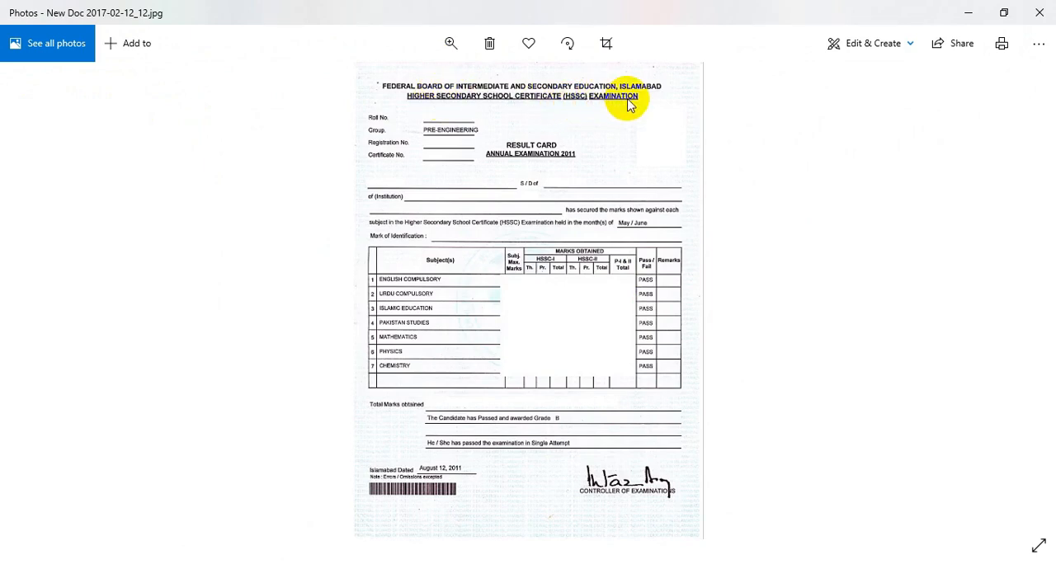
{"action": "scroll", "coordinate": [540, 354], "scroll_direction": "up", "scroll_amount": 2}
{"action": "scroll", "coordinate": [541, 353], "scroll_direction": "up", "scroll_amount": 4}
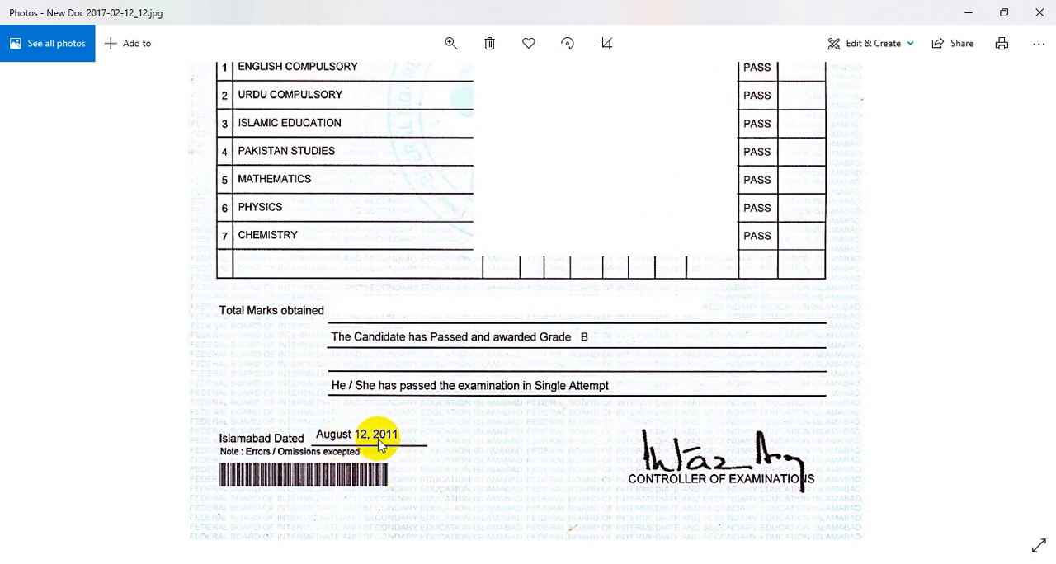
- Return to the education form in the browser and set the HSSC result declaration date to 08/12/2011
{"action": "left_click", "coordinate": [355, 563]}
{"action": "left_click", "coordinate": [415, 310]}
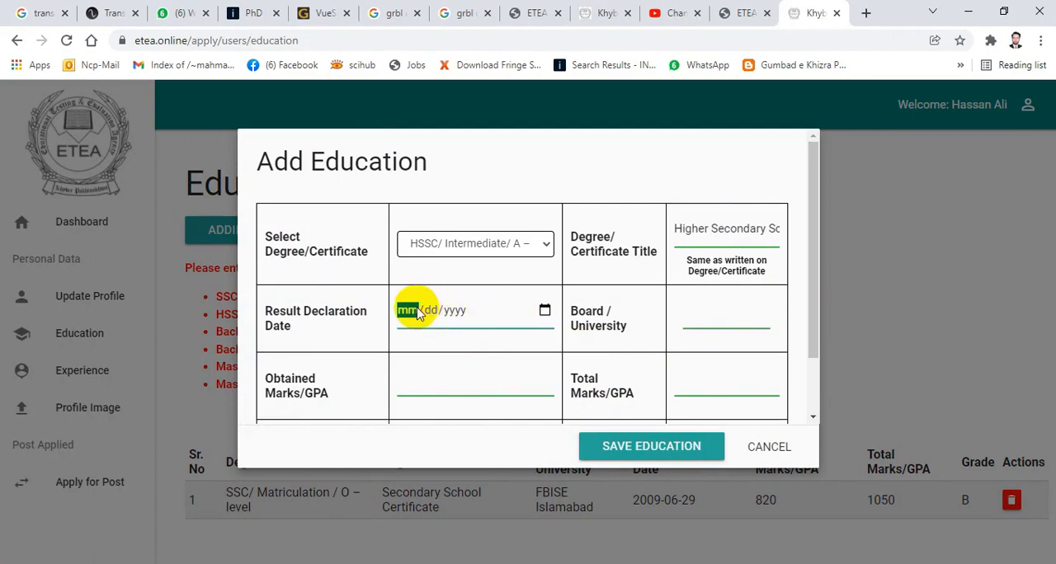
{"action": "type", "text": "08/"}
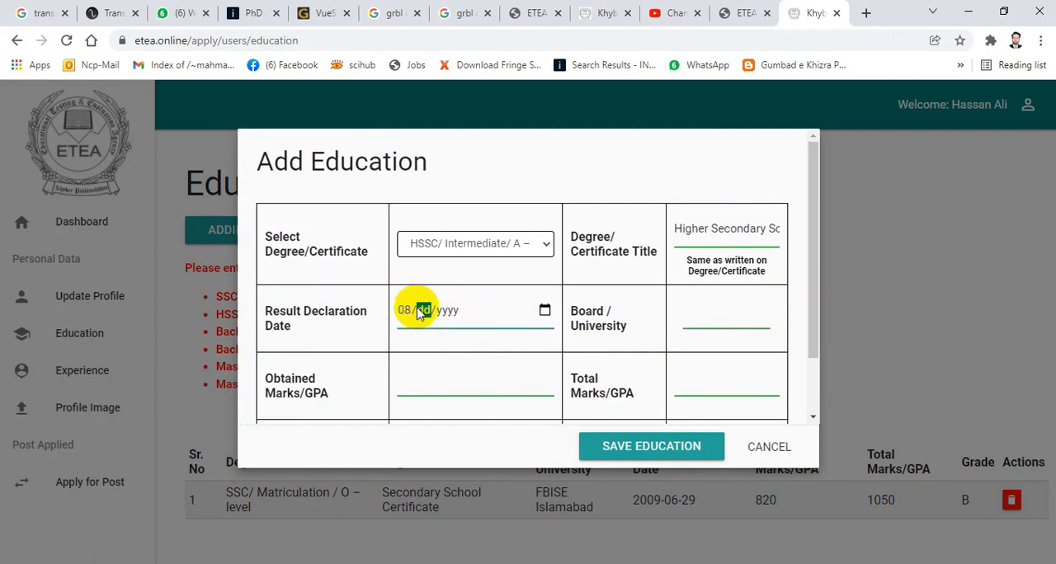
{"action": "type", "text": "12/2011"}
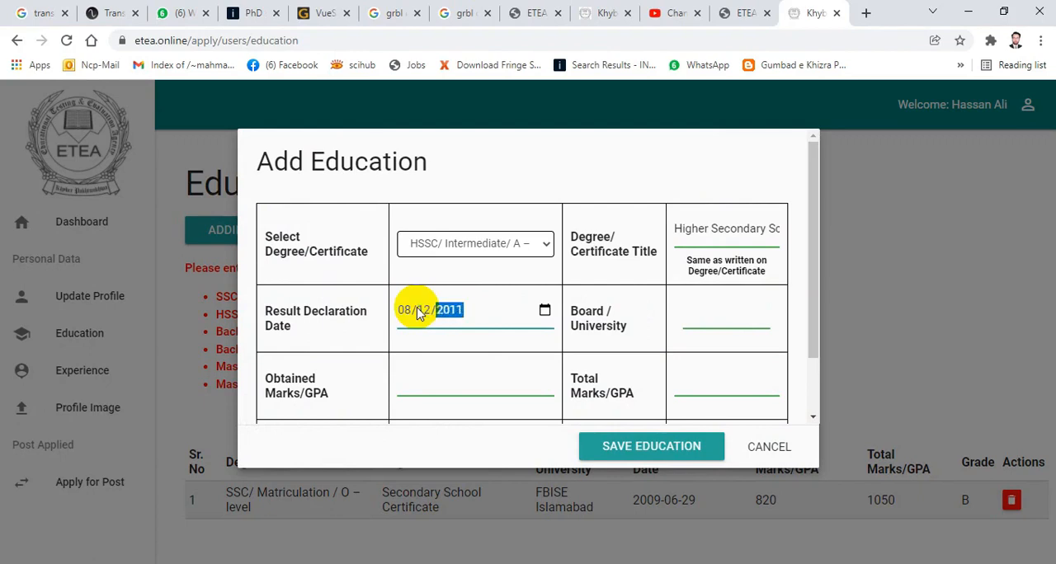
- Set the HSSC record's board to FBISE Islamabad, with 720 obtained marks out of a total of 1100
{"action": "left_click", "coordinate": [714, 310]}
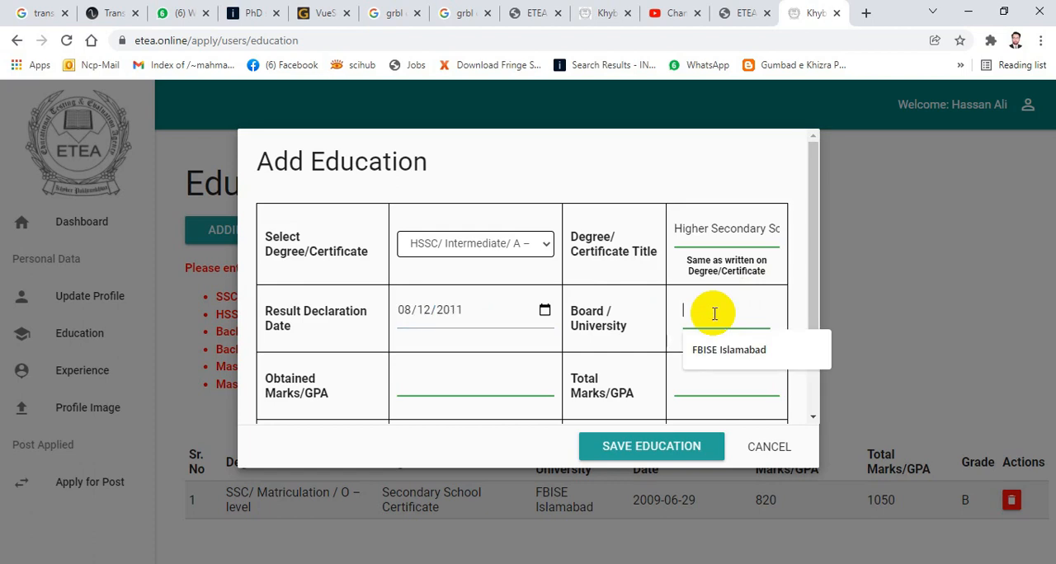
{"action": "left_click", "coordinate": [709, 351]}
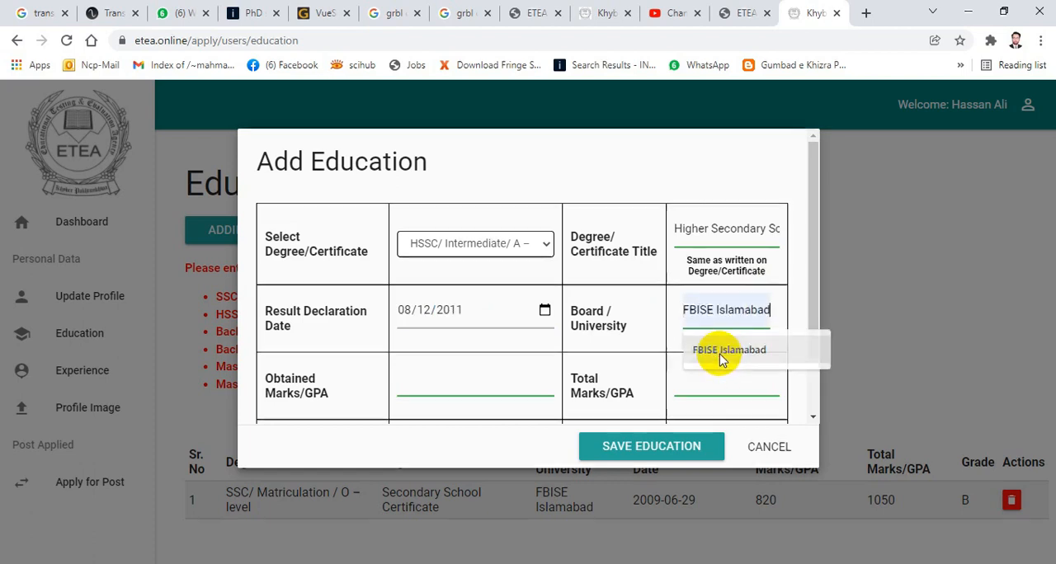
{"action": "left_click", "coordinate": [438, 381]}
{"action": "type", "text": "720"}
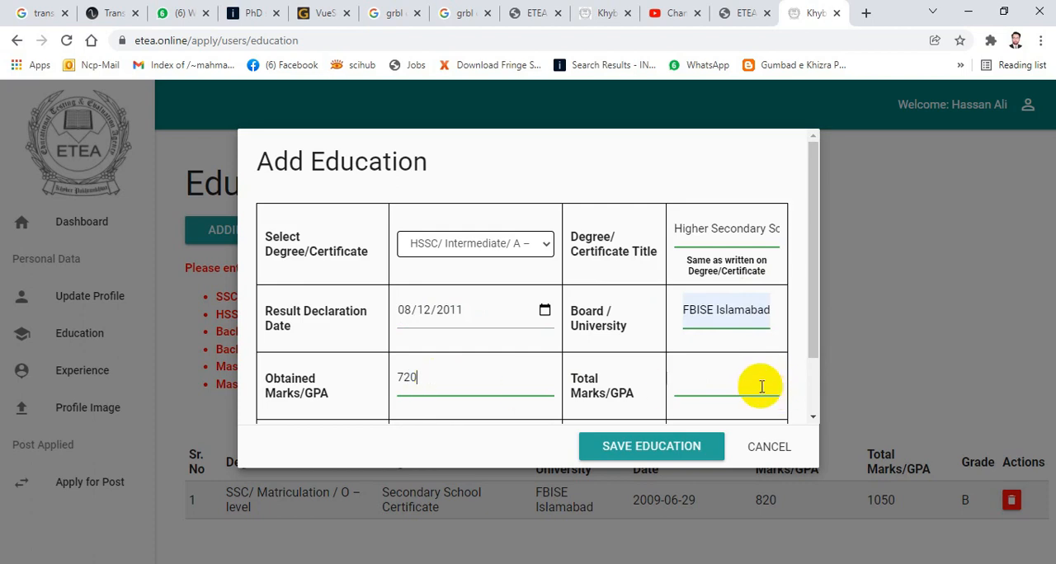
{"action": "left_click", "coordinate": [717, 383]}
{"action": "type", "text": "1"}
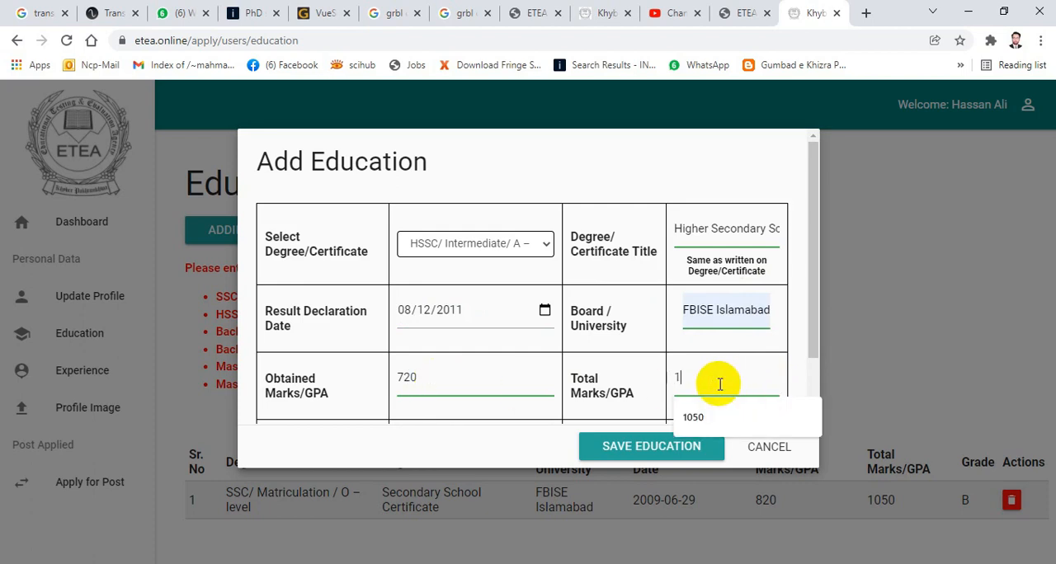
{"action": "type", "text": "100"}
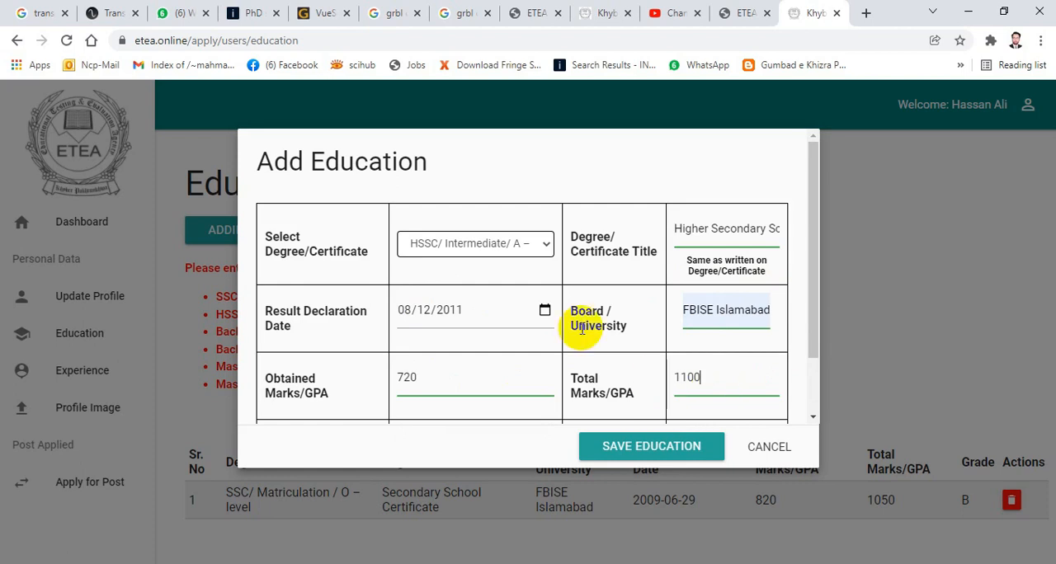
- Switch to Photos and examine the HSSC result card for the awarded grade
{"action": "scroll", "coordinate": [582, 328], "scroll_direction": "down", "scroll_amount": 1}
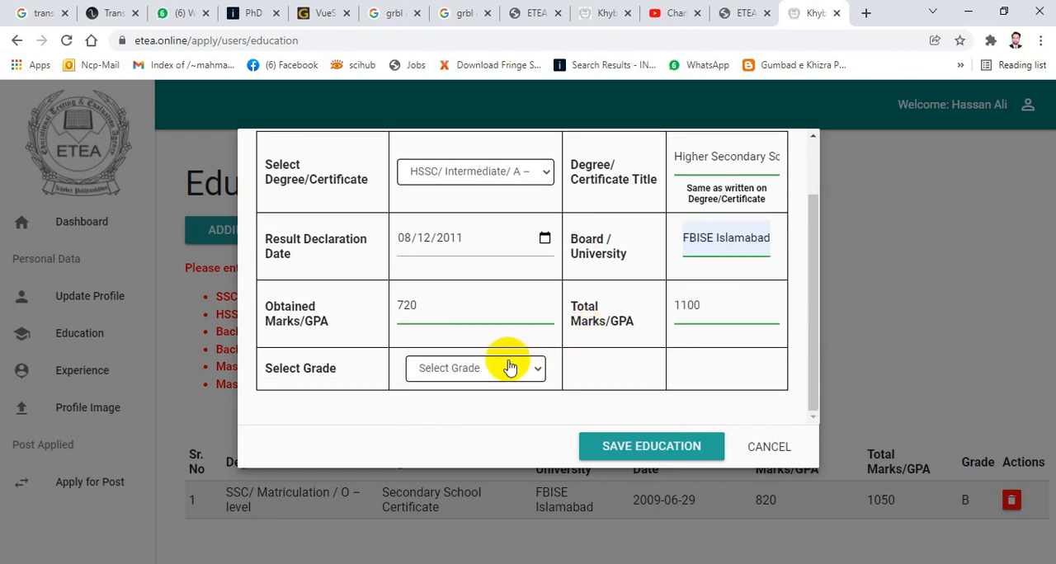
{"action": "key", "text": "alt+Tab"}
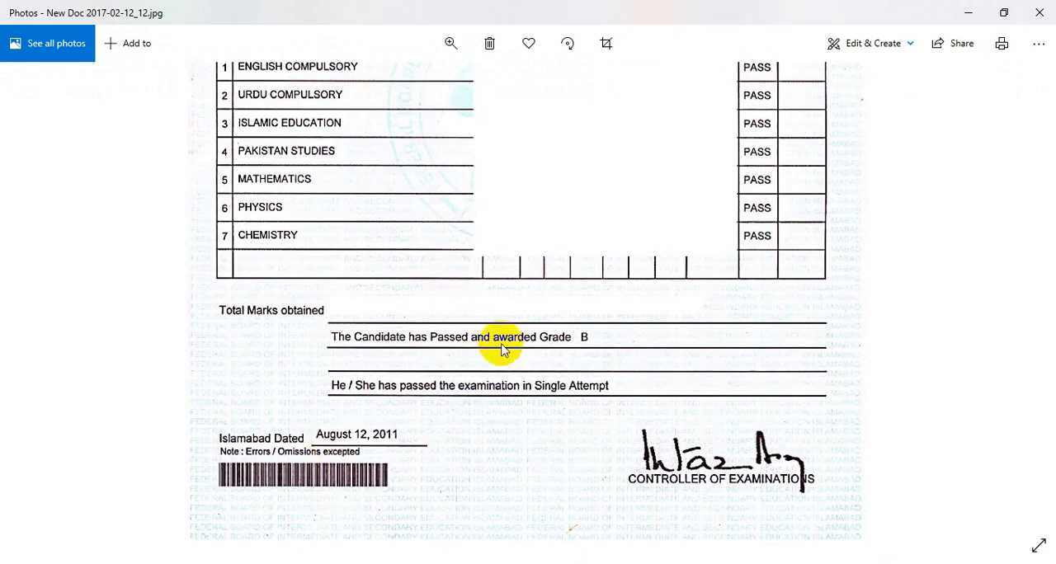
{"action": "mouse_move", "coordinate": [357, 563]}
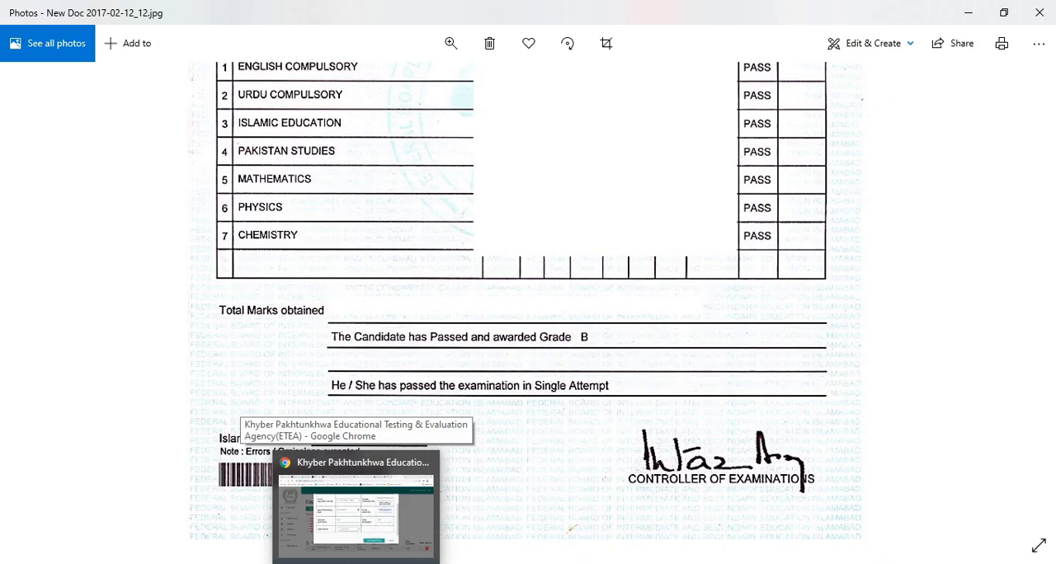
- Return to the education form in the browser, set the HSSC grade to B and save the record
{"action": "left_click", "coordinate": [357, 563]}
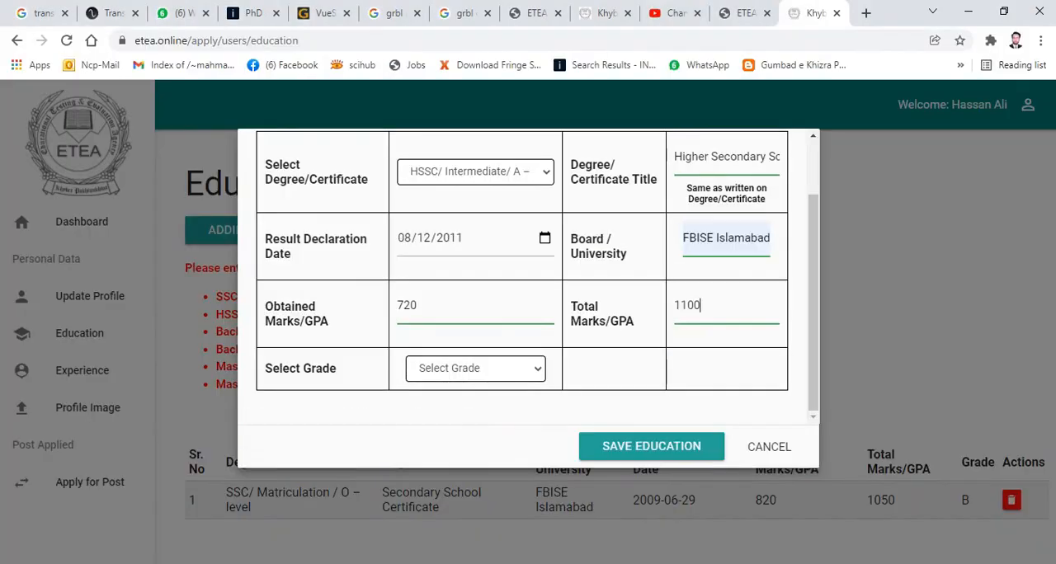
{"action": "left_click", "coordinate": [518, 371]}
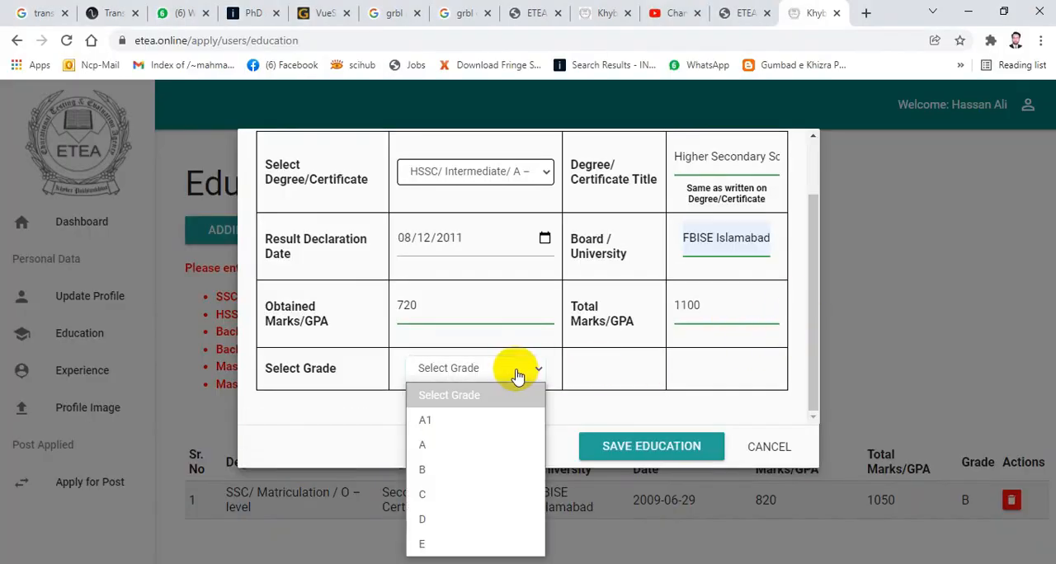
{"action": "left_click", "coordinate": [420, 468]}
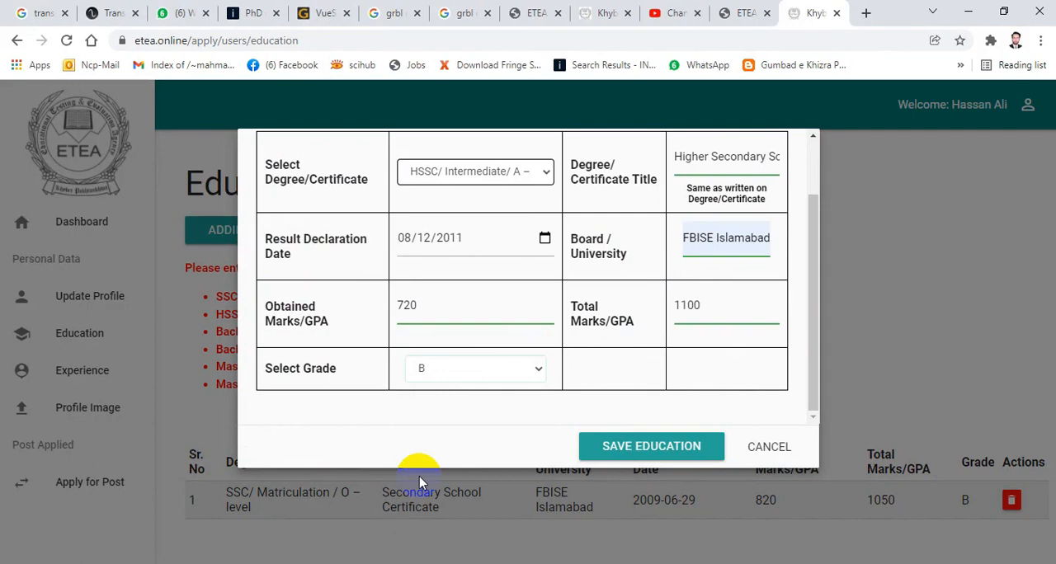
{"action": "left_click", "coordinate": [639, 450]}
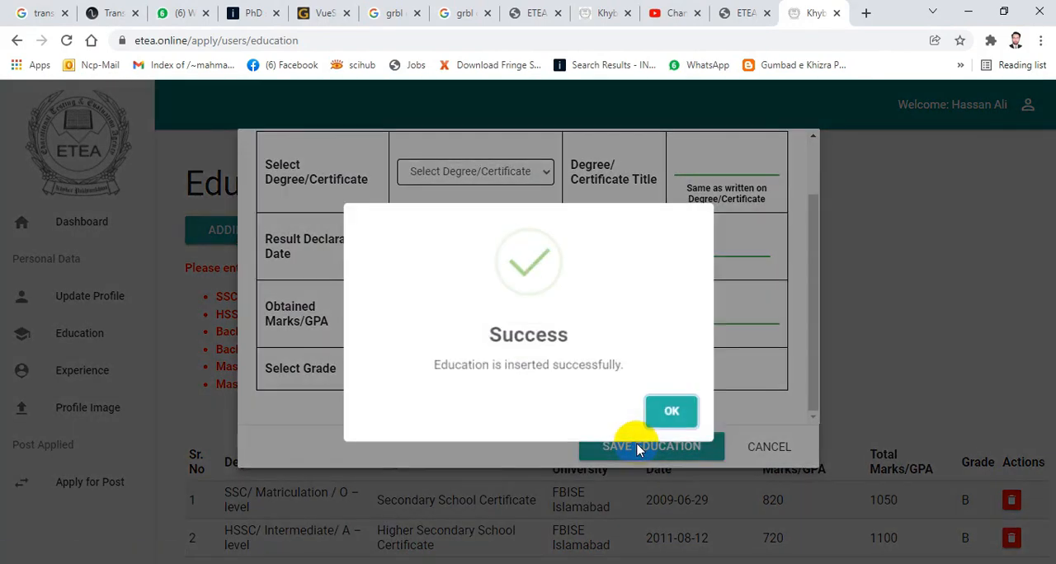
{"action": "left_click", "coordinate": [677, 406]}
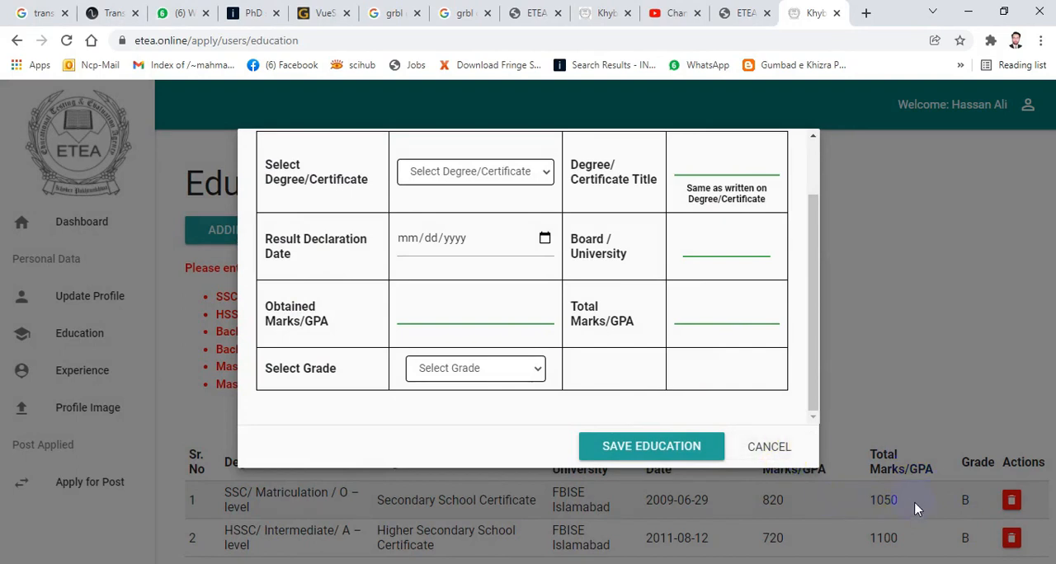
- Switch to Photos and examine the 2009 SSC result card for the awarded grade
{"action": "key", "text": "alt+Tab"}
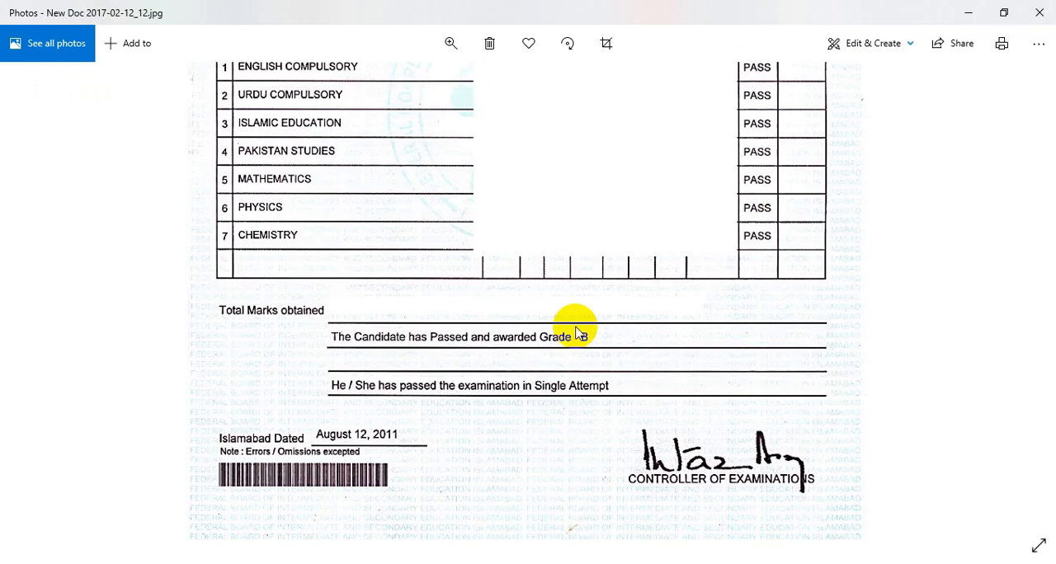
{"action": "double_click", "coordinate": [575, 327]}
{"action": "key", "text": "Right"}
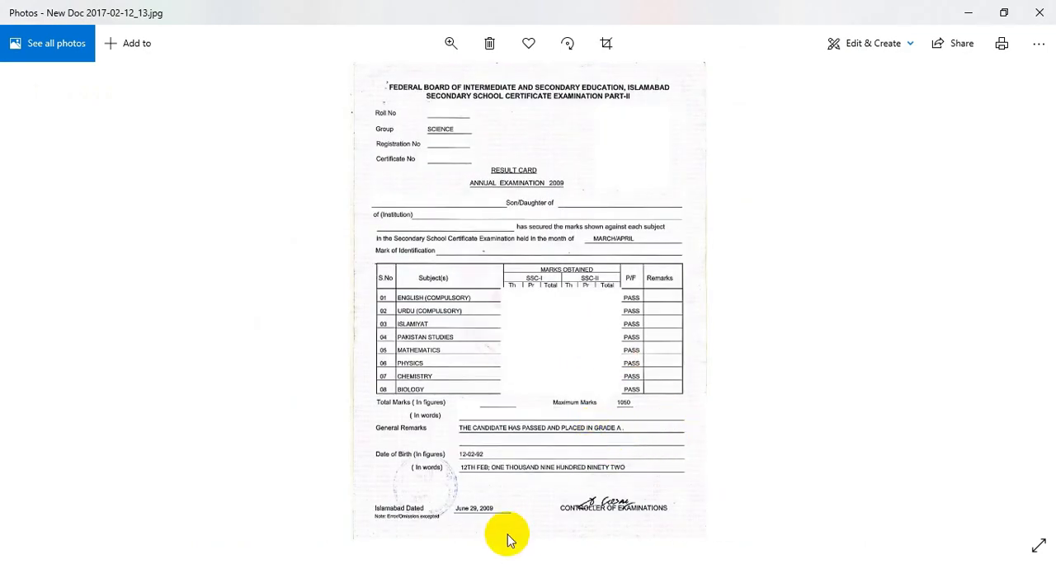
- Return to the browser, close the blank education form and delete the saved SSC/Matriculation record
{"action": "key", "text": "alt+Tab"}
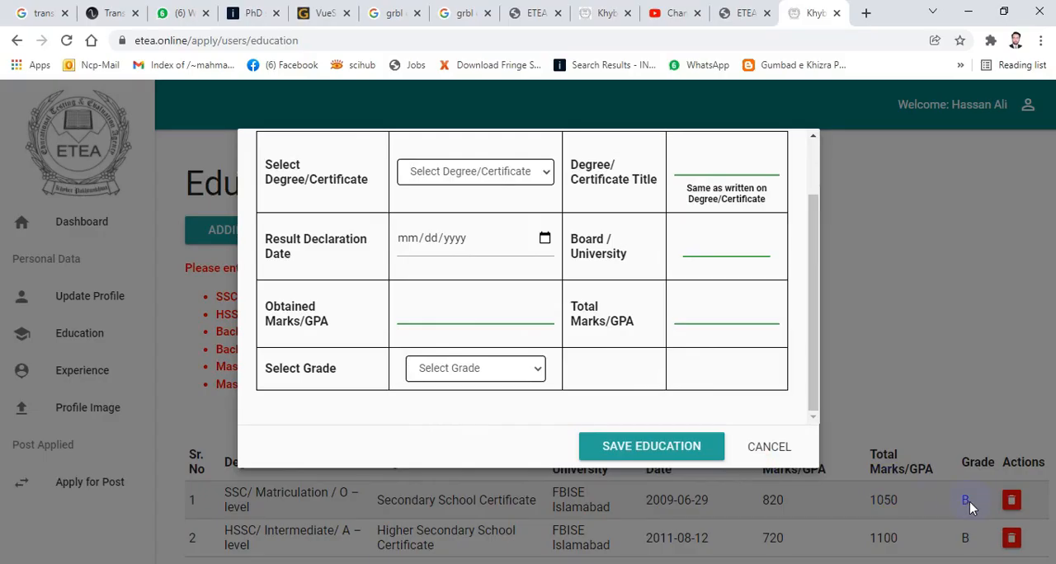
{"action": "left_click", "coordinate": [768, 447]}
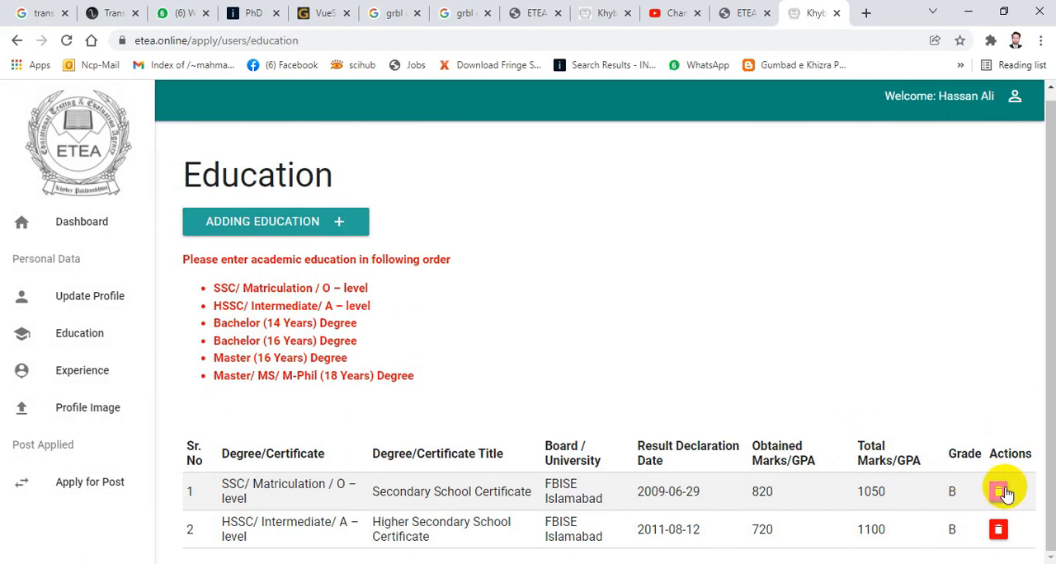
{"action": "left_click", "coordinate": [999, 489]}
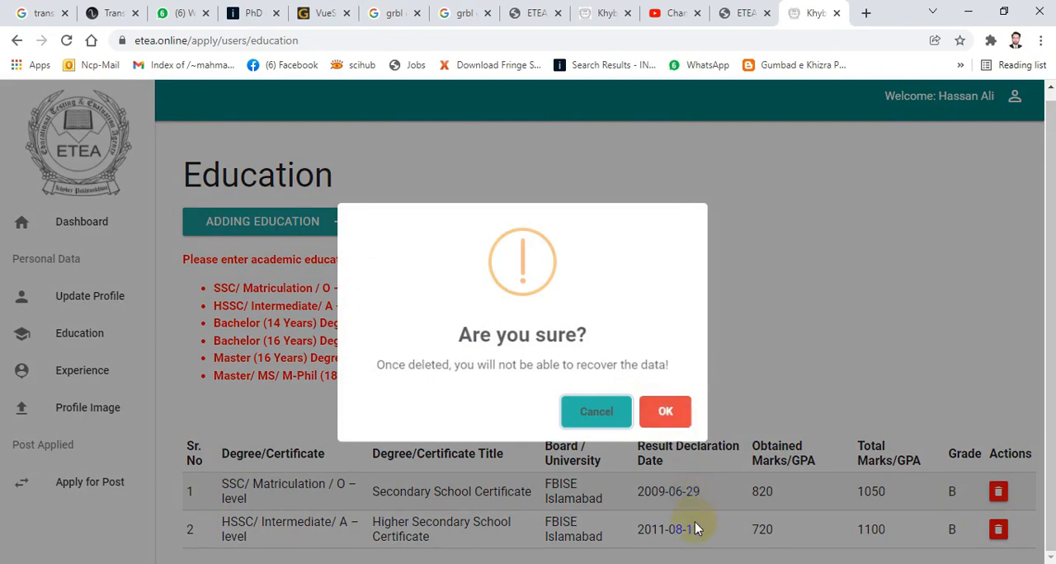
{"action": "left_click", "coordinate": [667, 414]}
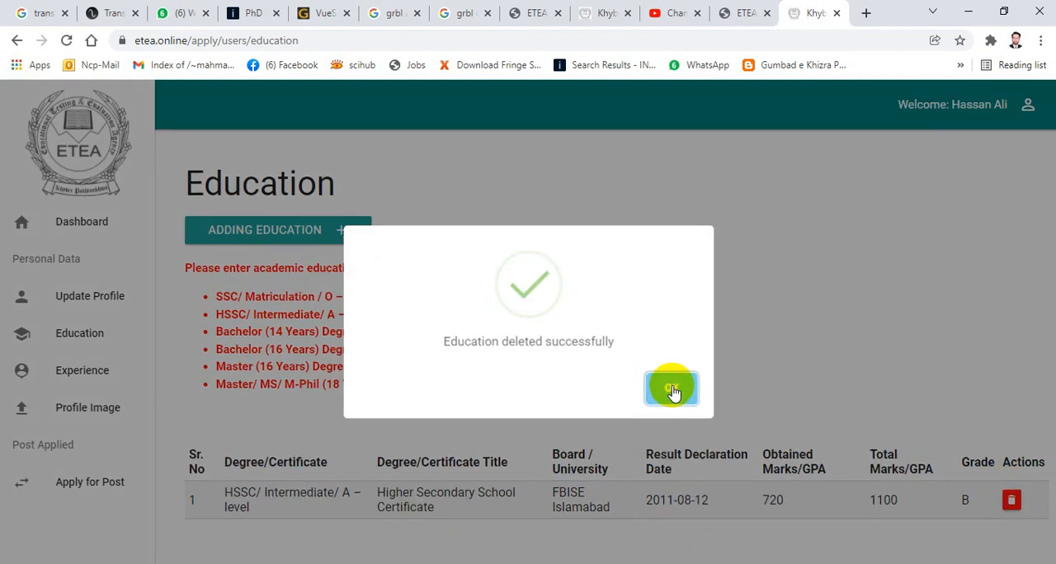
{"action": "left_click", "coordinate": [671, 389]}
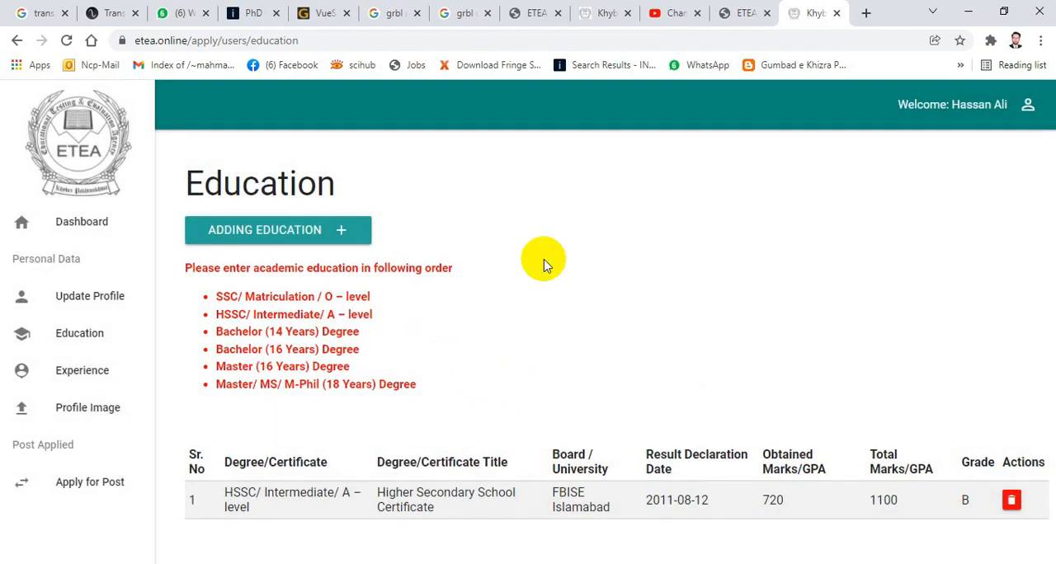
- Start a new education record with SSC/ Matriculation / O – level as the degree/certificate
{"action": "left_click", "coordinate": [275, 229]}
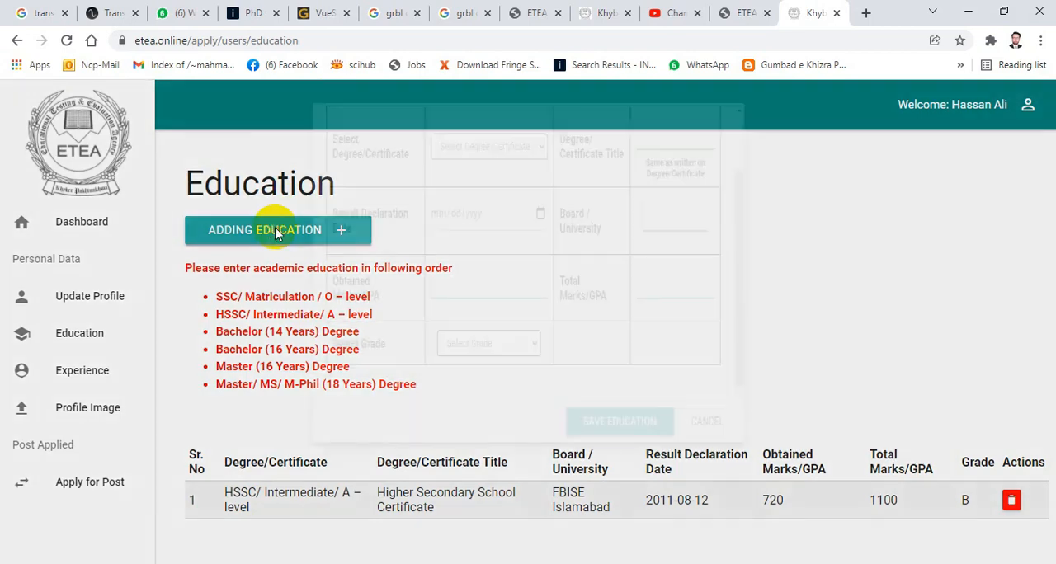
{"action": "left_click", "coordinate": [535, 171]}
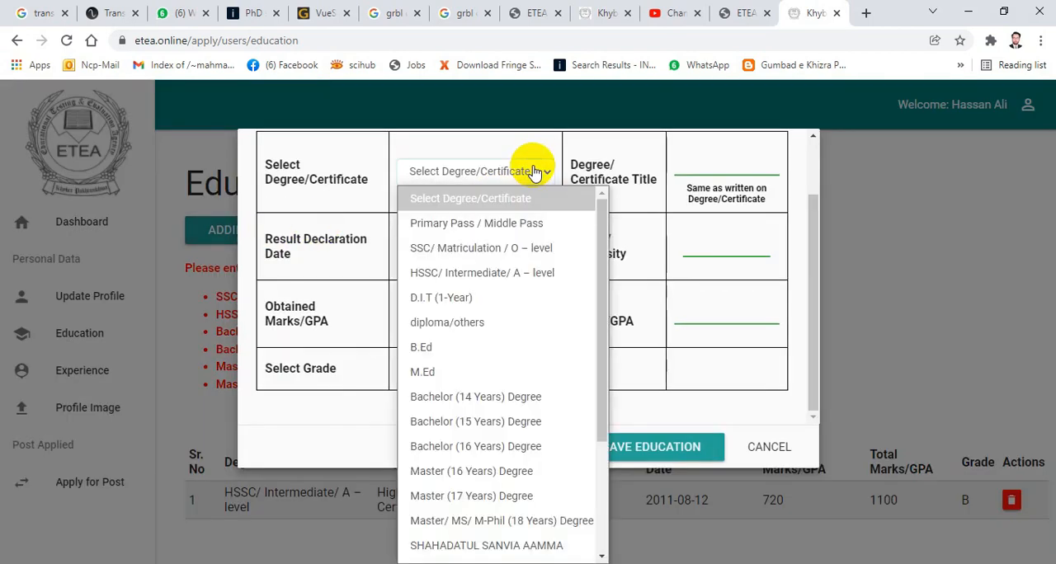
{"action": "left_click", "coordinate": [454, 247]}
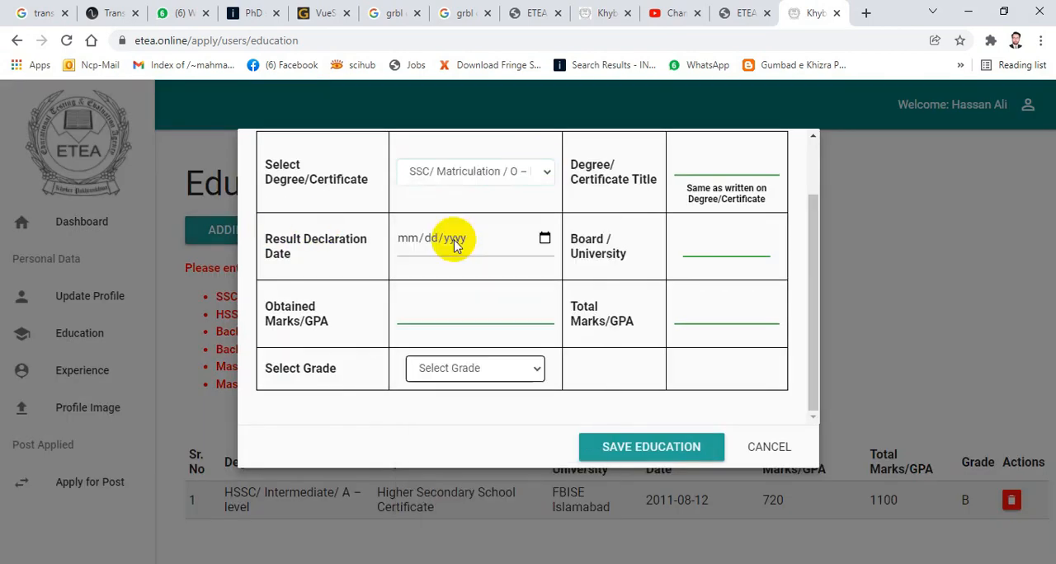
{"action": "left_click", "coordinate": [710, 167]}
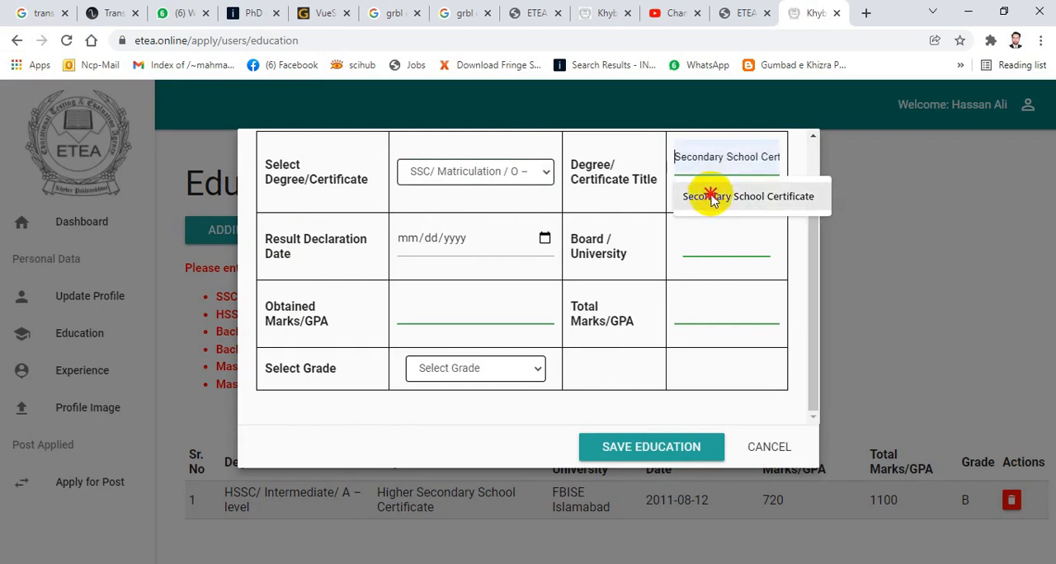
{"action": "left_click", "coordinate": [416, 238]}
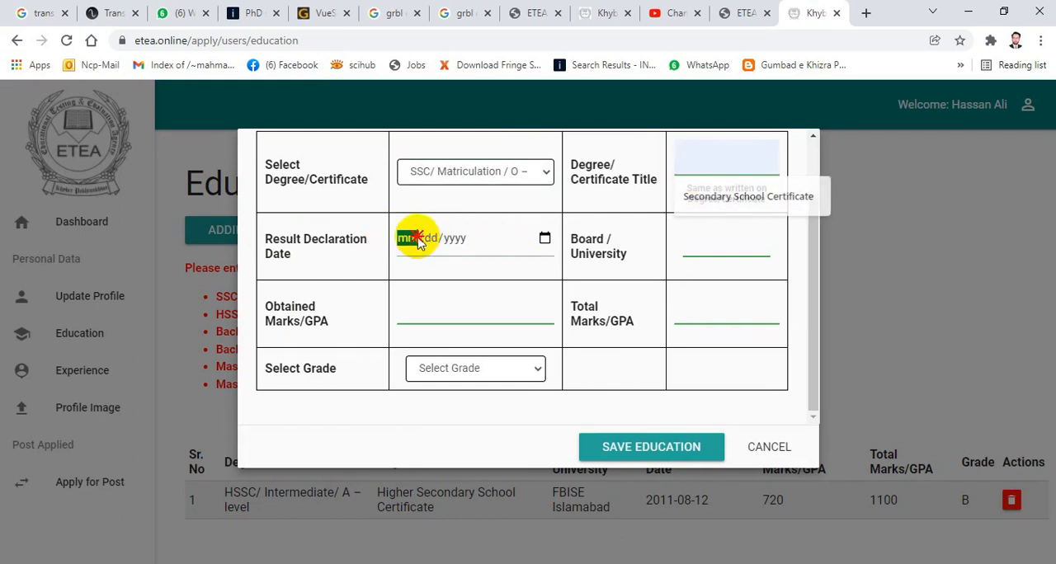
- Set the SSC record's board to FBISE Islamabad, with 820 obtained marks out of a total of 1050
{"action": "left_click", "coordinate": [701, 246]}
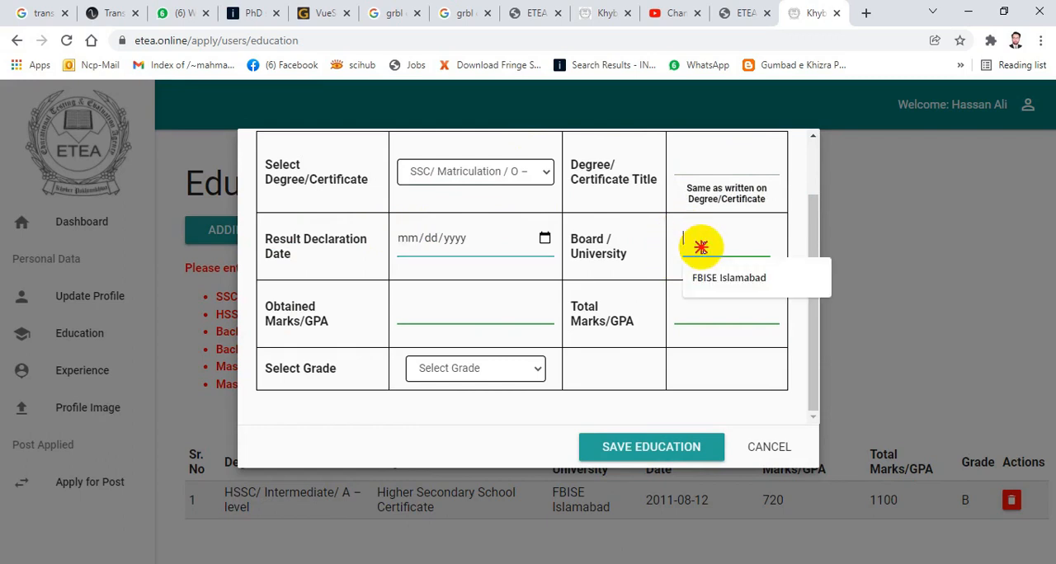
{"action": "left_click", "coordinate": [704, 279]}
{"action": "left_click", "coordinate": [708, 300]}
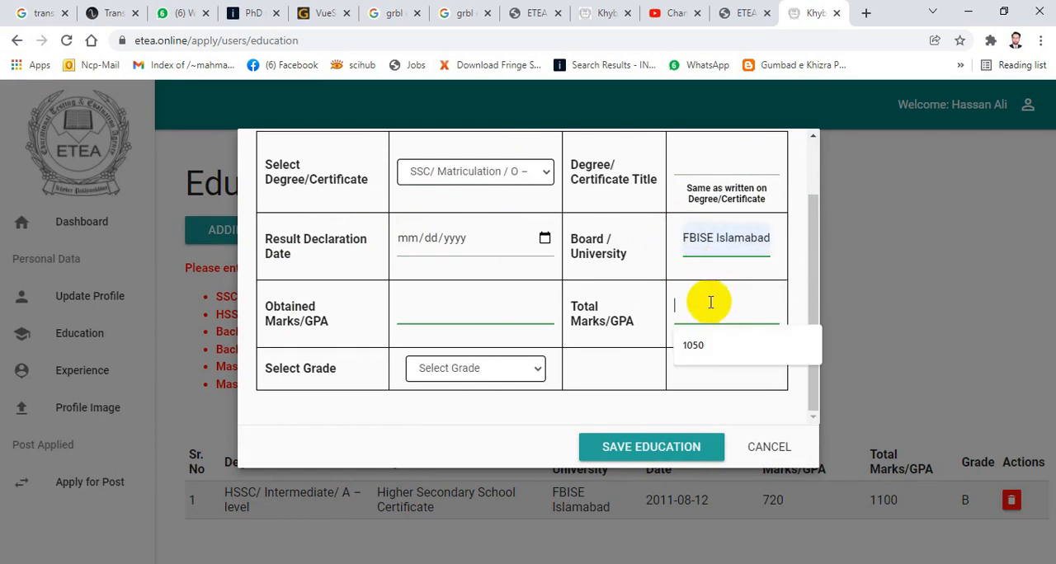
{"action": "left_click", "coordinate": [718, 350]}
{"action": "left_click", "coordinate": [483, 310]}
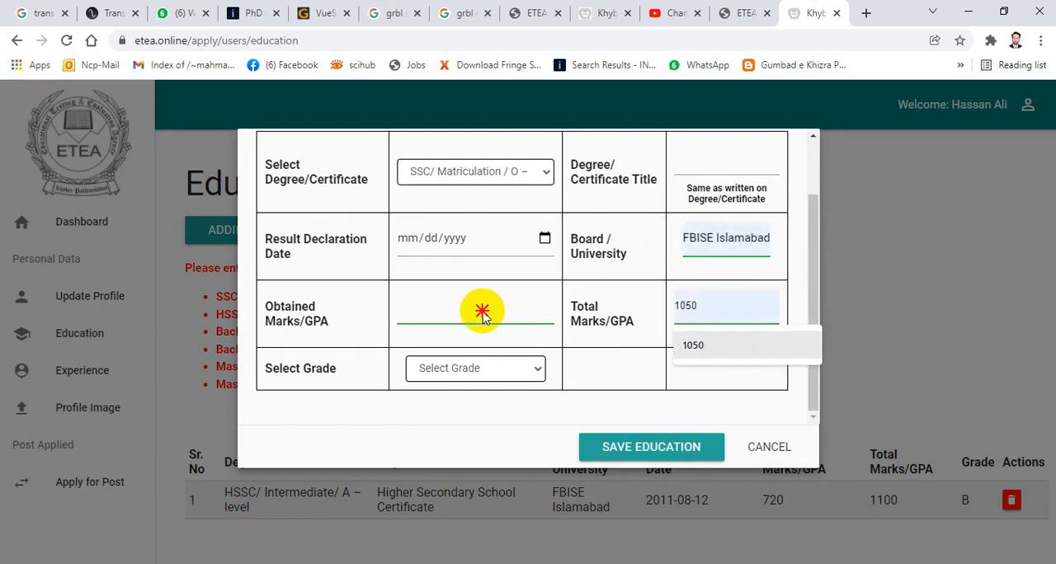
{"action": "left_click", "coordinate": [712, 354]}
{"action": "left_click", "coordinate": [473, 299]}
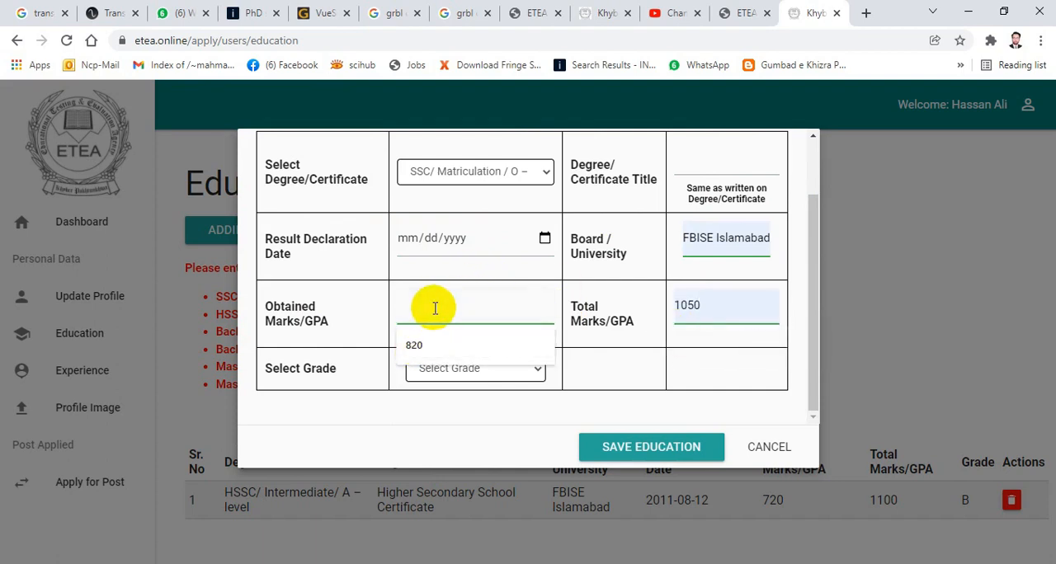
{"action": "left_click", "coordinate": [421, 345]}
- Set the SSC grade to A and enter "Secondary School Certificate" as the degree/certificate title
{"action": "left_click", "coordinate": [486, 369]}
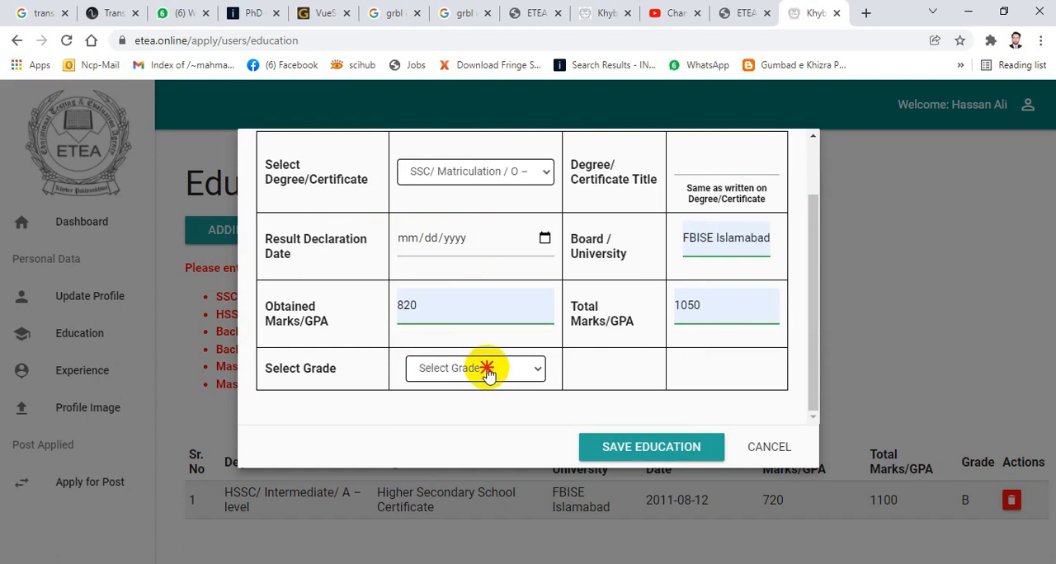
{"action": "left_click", "coordinate": [427, 439]}
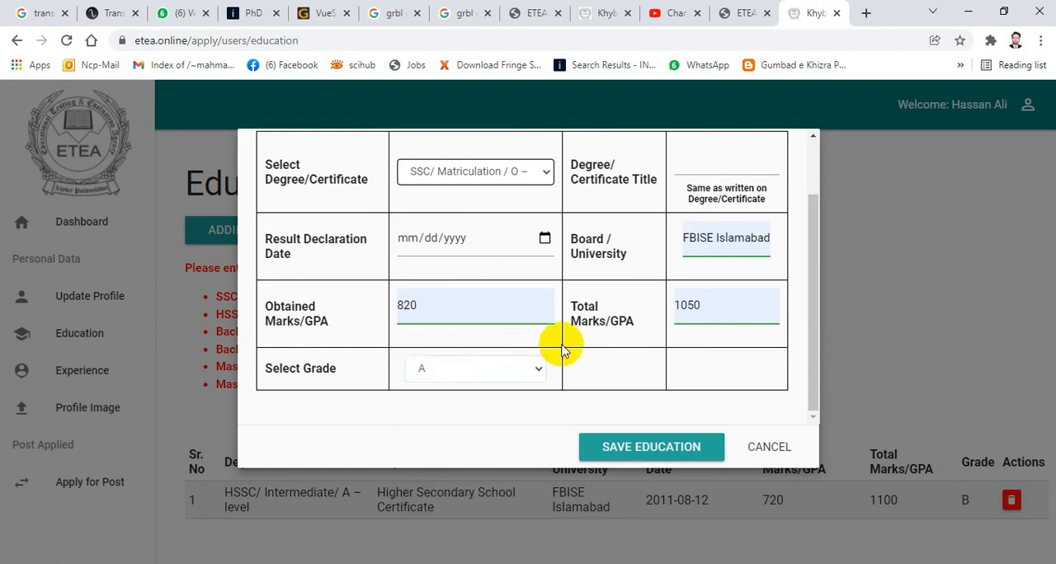
{"action": "scroll", "coordinate": [557, 343], "scroll_direction": "up", "scroll_amount": 2}
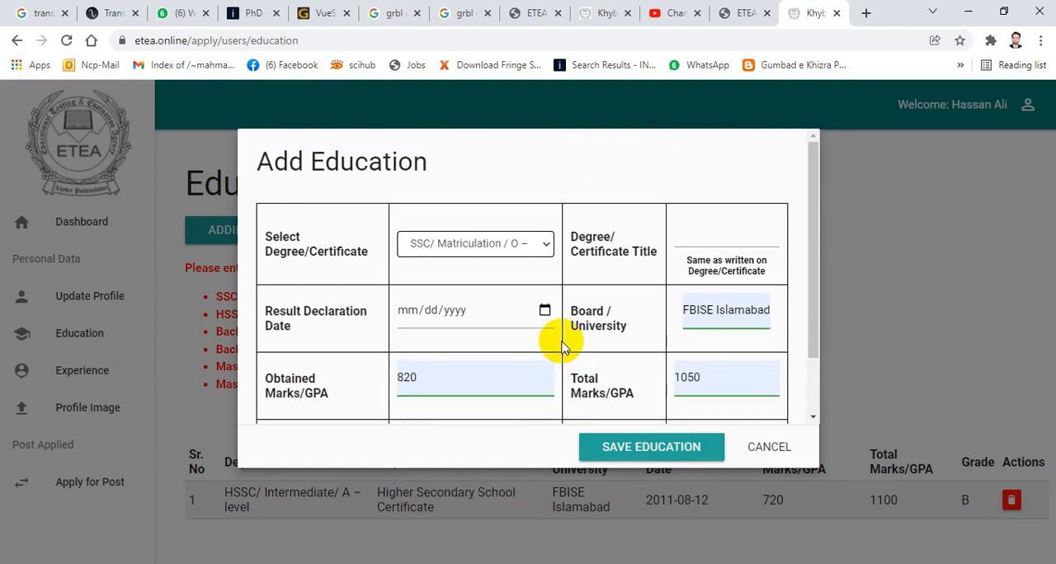
{"action": "left_click", "coordinate": [712, 239]}
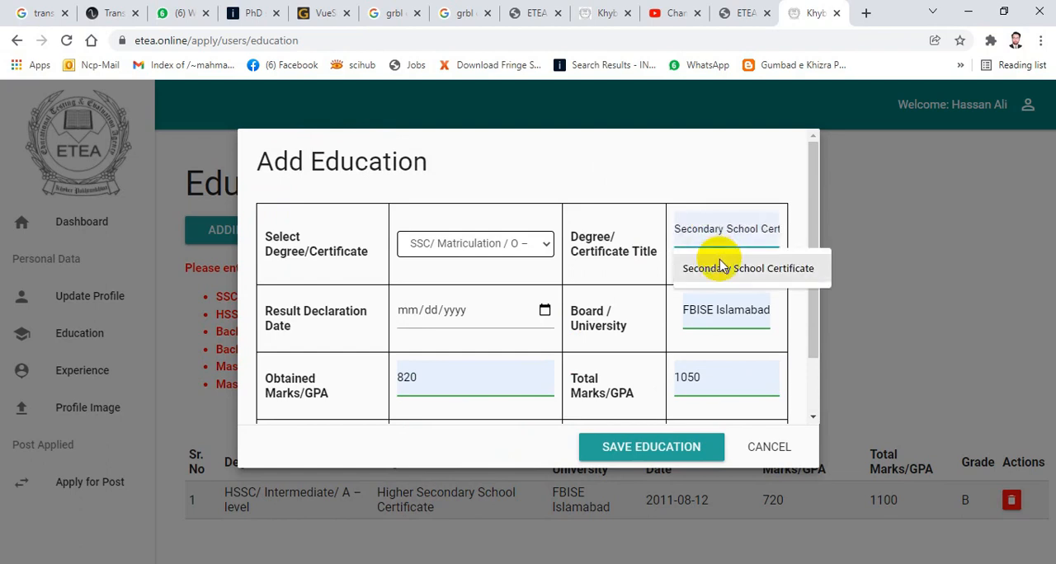
{"action": "left_click", "coordinate": [719, 262]}
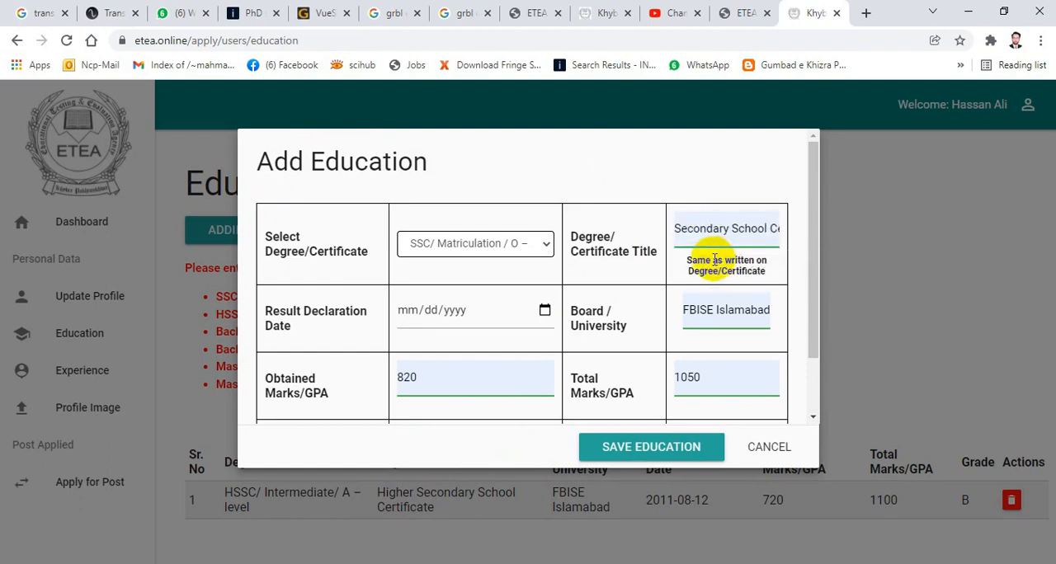
- Check the 2009 SSC result card in Photos for the result declaration date and return to the education form in the browser
{"action": "left_click", "coordinate": [415, 316]}
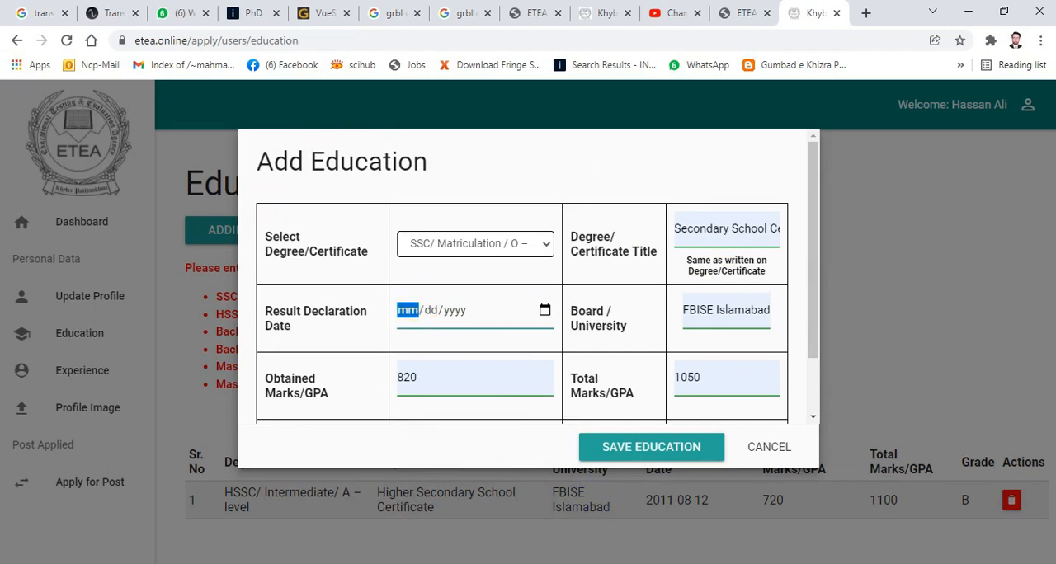
{"action": "left_click", "coordinate": [594, 487]}
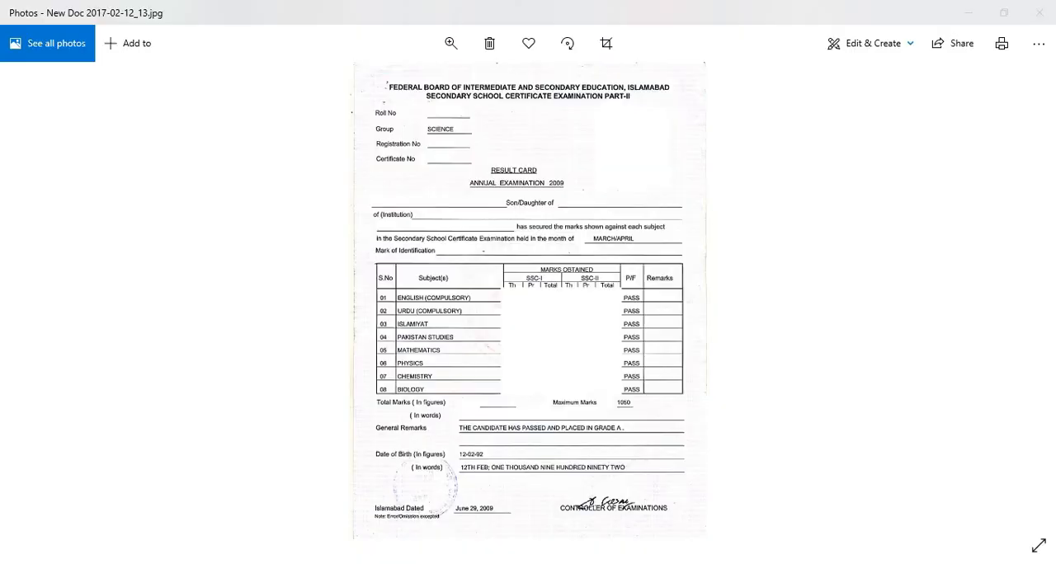
{"action": "left_click", "coordinate": [360, 563]}
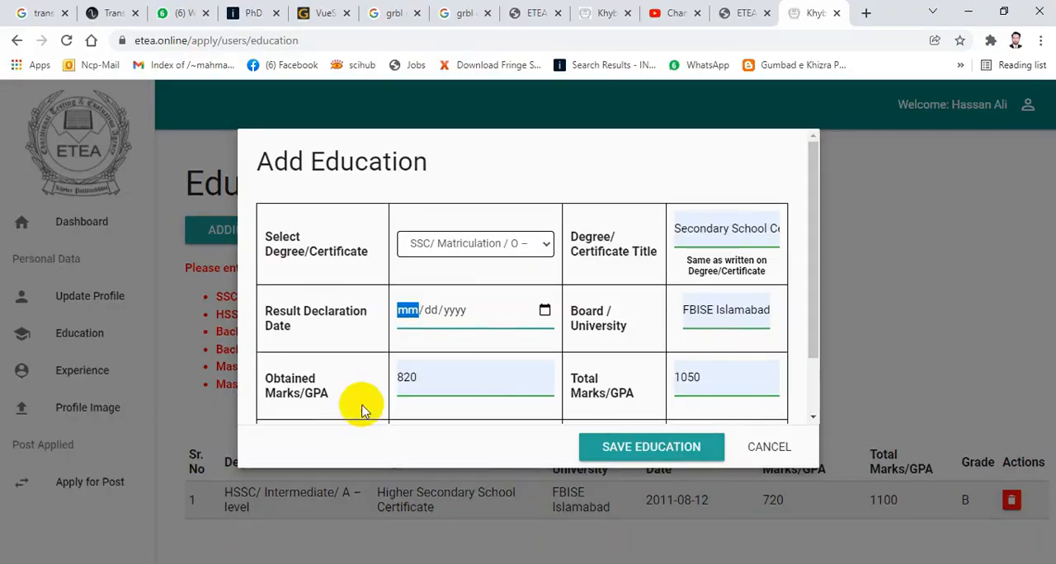
- Set the SSC result declaration date to 06/29/2009, save the education record and close the form
{"action": "left_click", "coordinate": [456, 310]}
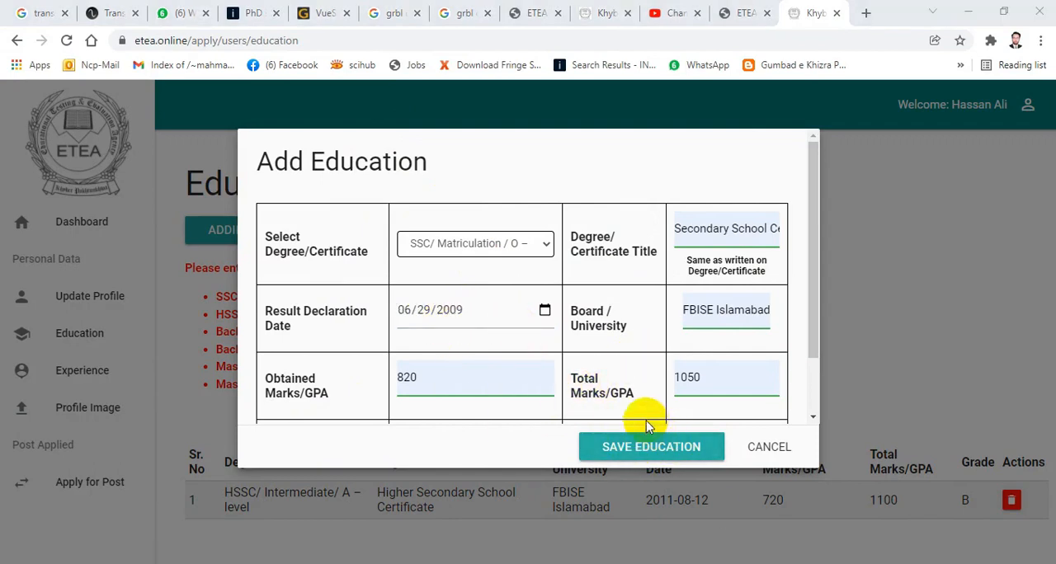
{"action": "left_click", "coordinate": [652, 449]}
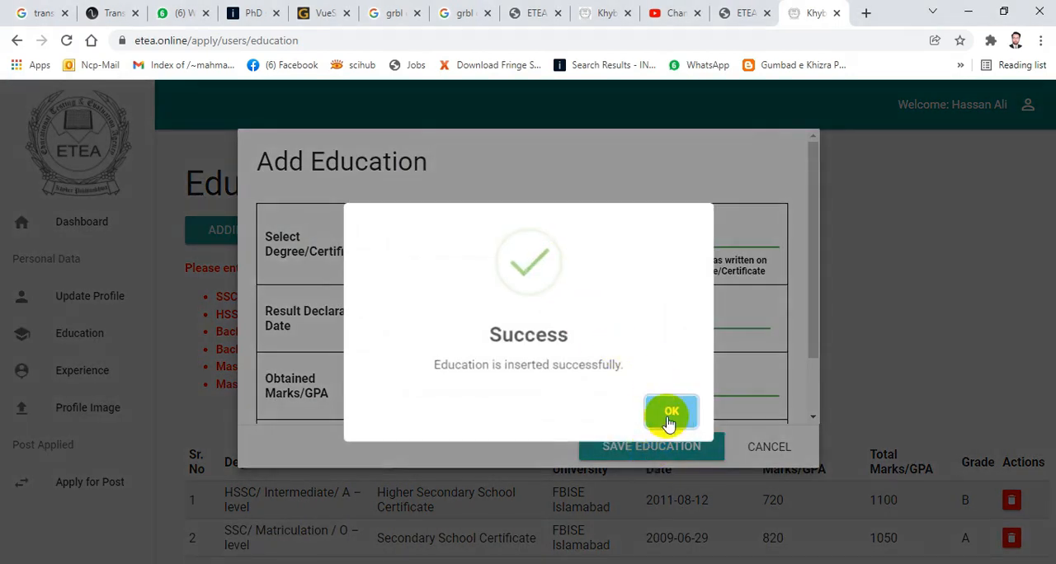
{"action": "left_click", "coordinate": [672, 424]}
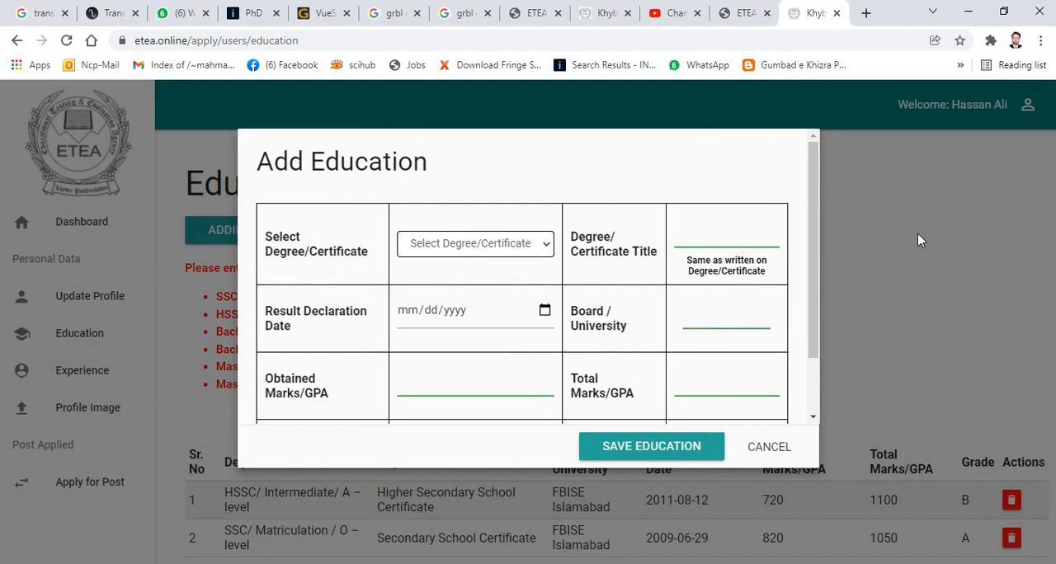
{"action": "left_click", "coordinate": [790, 446]}
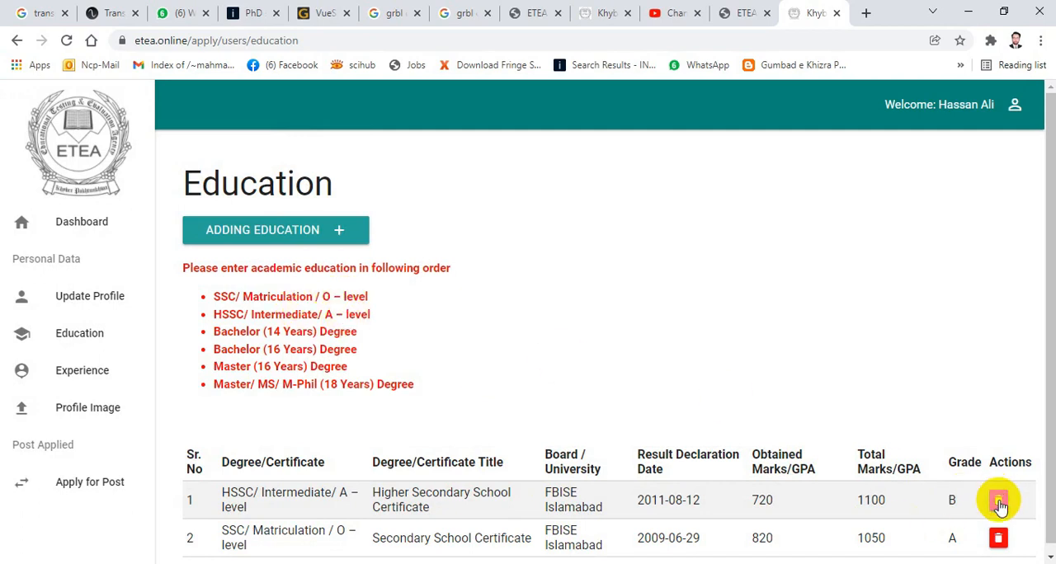
- Delete the HSSC/ Intermediate/ A – level record from the education list and confirm the deletion
{"action": "left_click", "coordinate": [999, 502]}
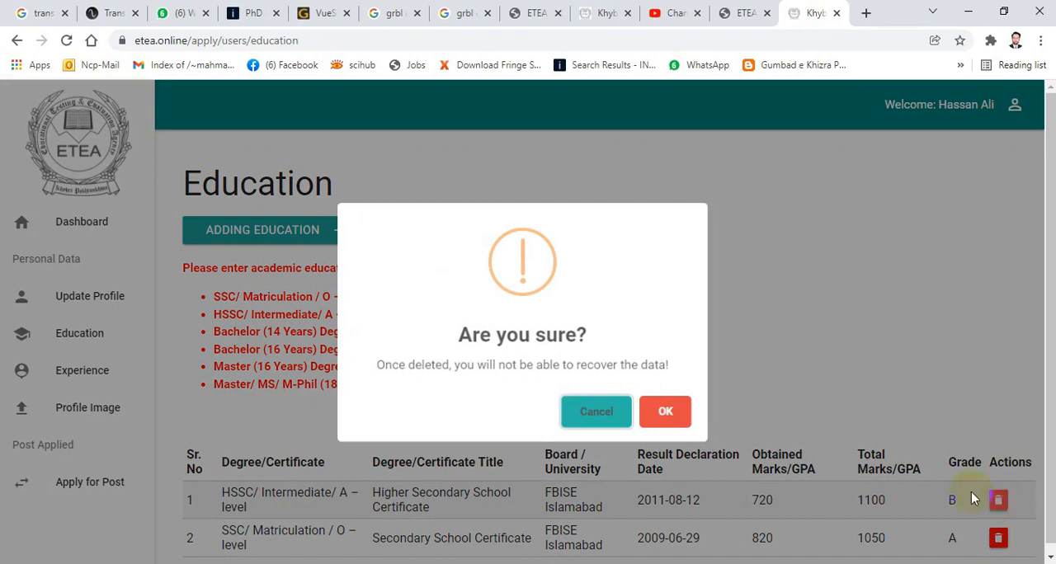
{"action": "left_click", "coordinate": [666, 413]}
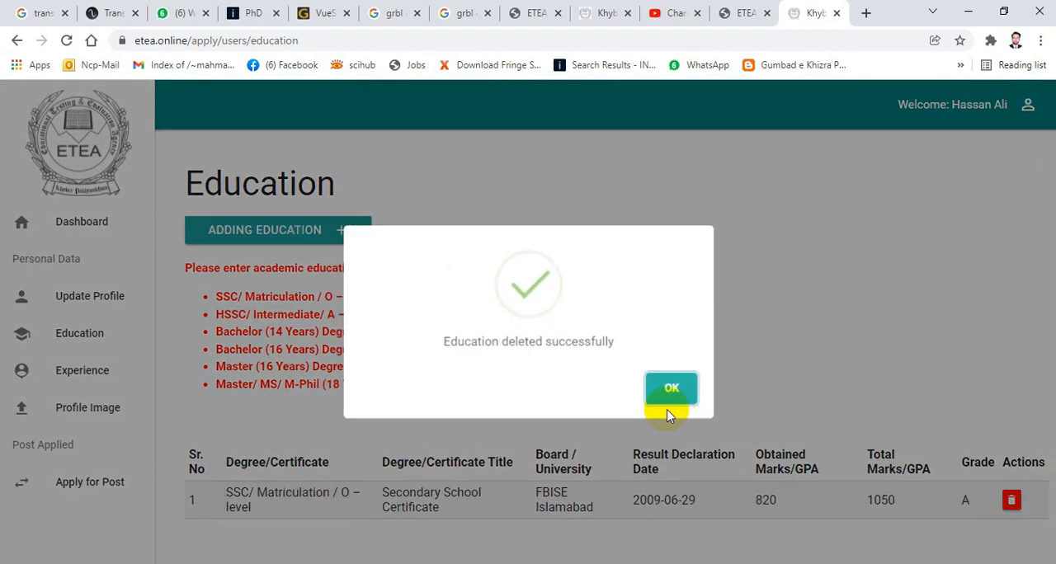
{"action": "left_click", "coordinate": [664, 390]}
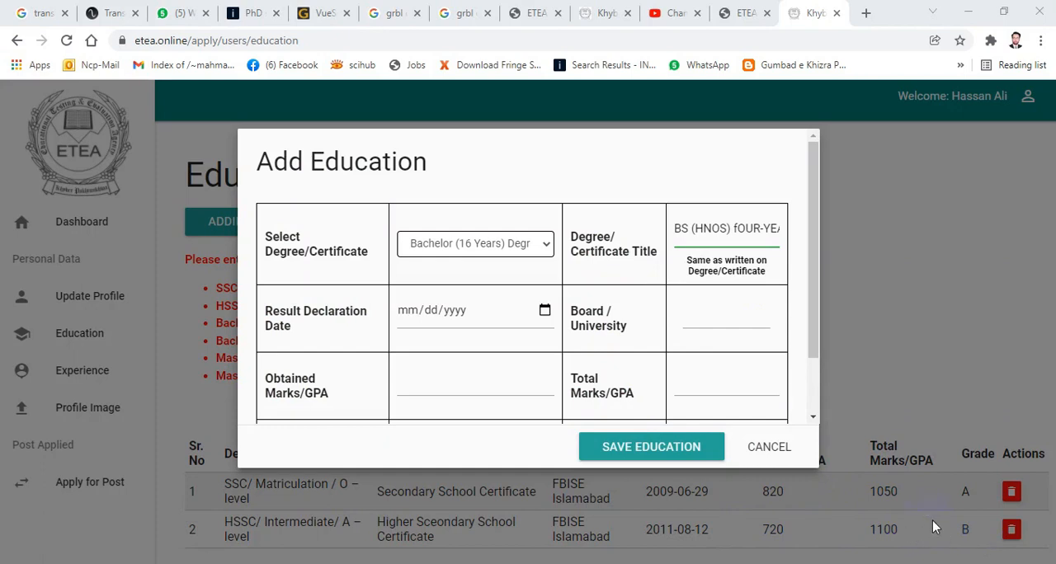
- Review the degree/certificate options and choose Bachelor (16 Years) Degree for the new education record
{"action": "left_click", "coordinate": [522, 247]}
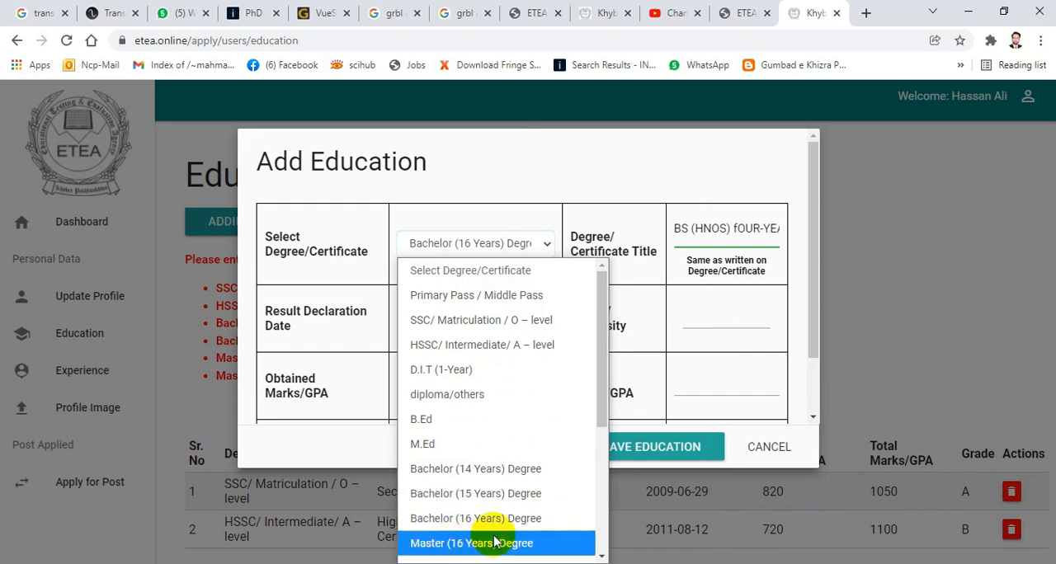
{"action": "scroll", "coordinate": [551, 327], "scroll_direction": "down", "scroll_amount": 3}
{"action": "scroll", "coordinate": [551, 327], "scroll_direction": "down", "scroll_amount": 1}
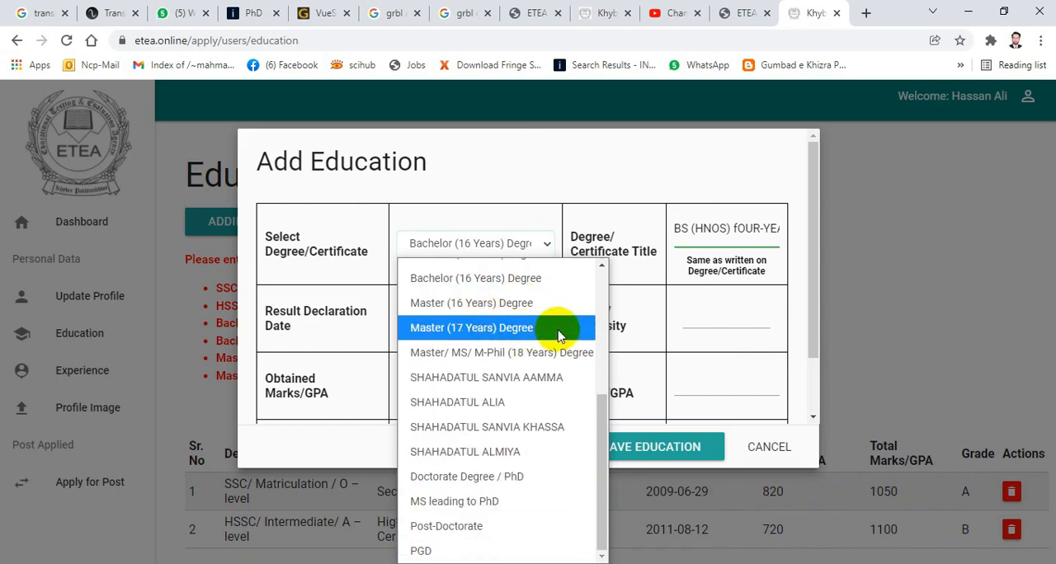
{"action": "scroll", "coordinate": [554, 373], "scroll_direction": "up", "scroll_amount": 3}
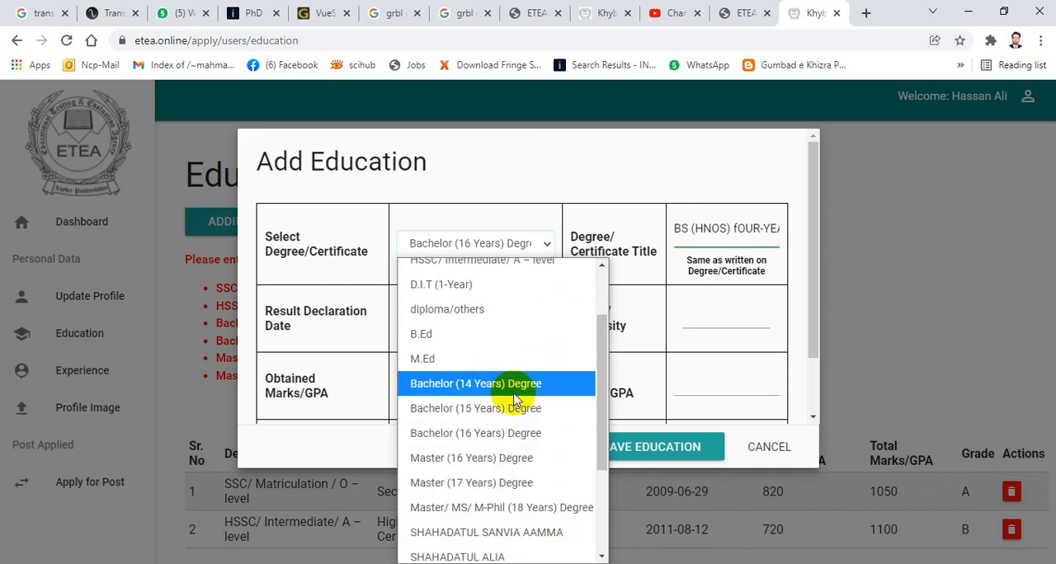
{"action": "left_click", "coordinate": [476, 437]}
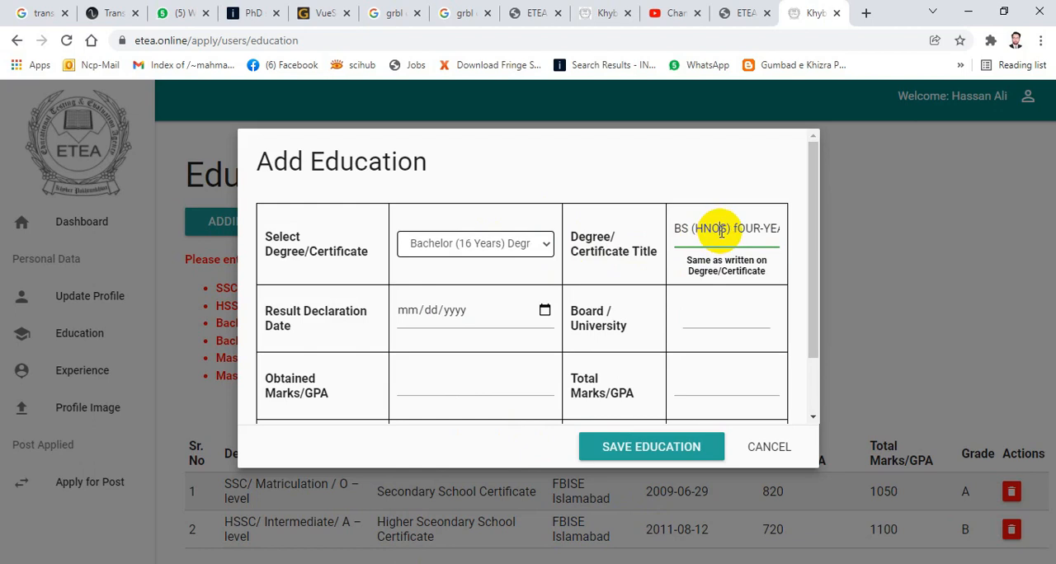
- Correct the misspelled "HNOS" in the bachelor's degree title to "HONS"
{"action": "key", "text": "BackSpace"}
{"action": "type", "text": "o"}
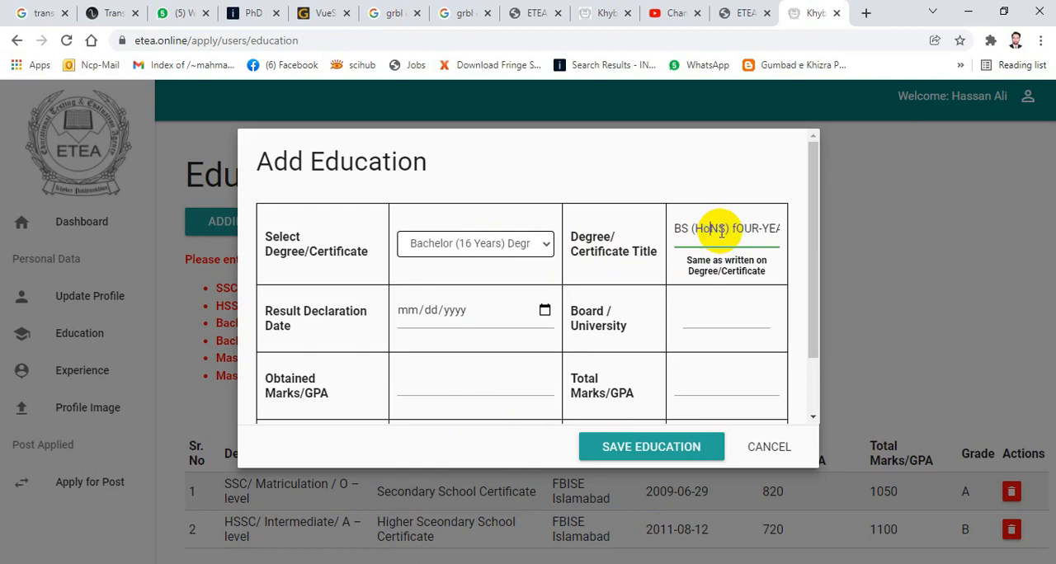
{"action": "key", "text": "BackSpace"}
{"action": "type", "text": "O"}
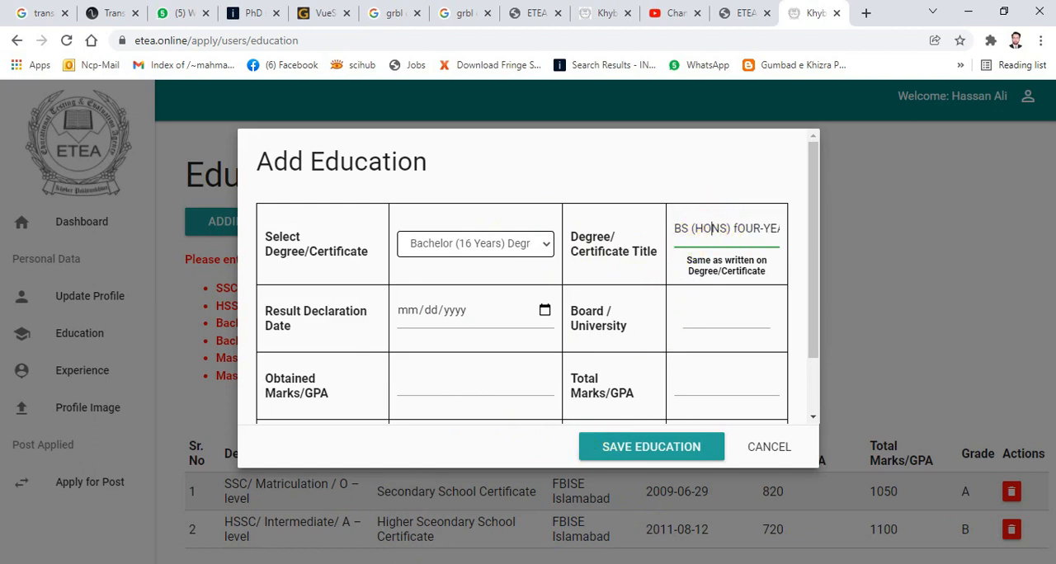
- Check the University of Wah degree certificate in Photos and correct the browser form's degree title to "BS (HONS) FOUR-YEAR PROGRAM"
{"action": "key", "text": "alt+Tab"}
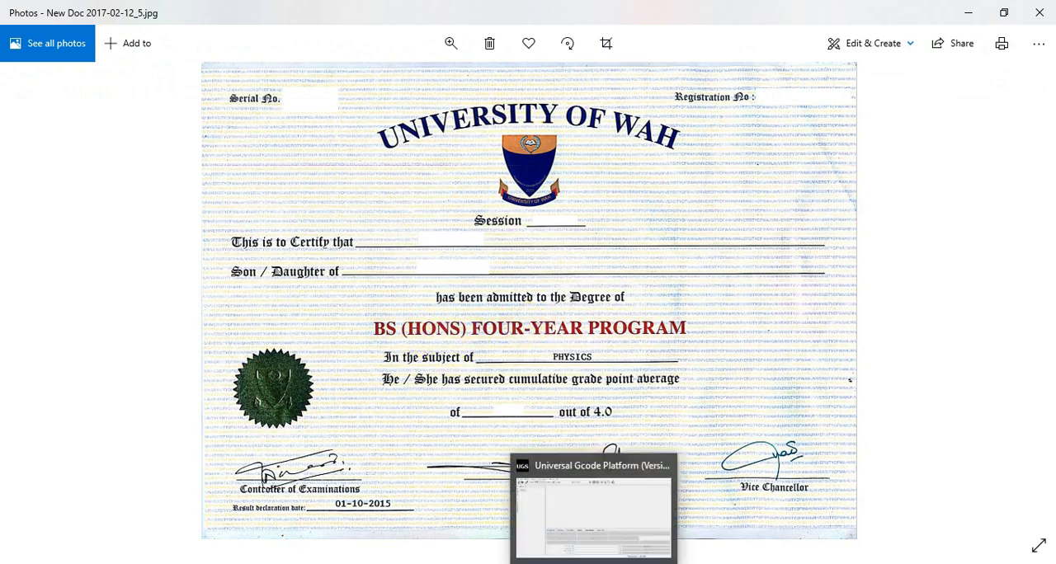
{"action": "mouse_move", "coordinate": [351, 563]}
{"action": "left_click", "coordinate": [351, 511]}
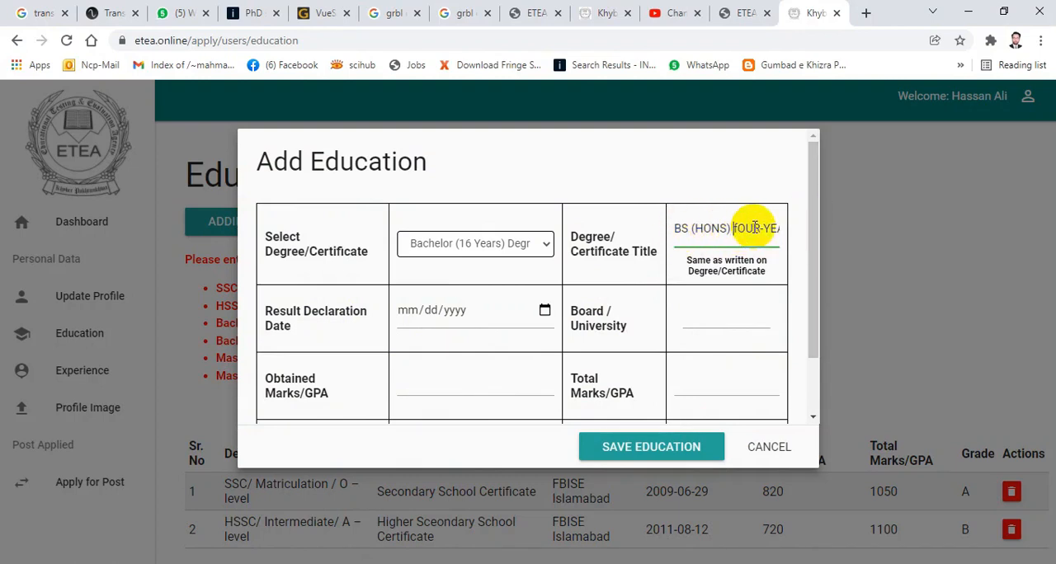
{"action": "key", "text": "BackSpace"}
{"action": "type", "text": "F"}
{"action": "key", "text": "Right"}
{"action": "key", "text": "Right"}
{"action": "key", "text": "Right"}
{"action": "key", "text": "Right"}
{"action": "key", "text": "Right"}
{"action": "key", "text": "Right"}
{"action": "key", "text": "Right"}
{"action": "key", "text": "Right"}
{"action": "key", "text": "Right"}
{"action": "key", "text": "Right"}
{"action": "key", "text": "Right"}
{"action": "key", "text": "Right"}
{"action": "key", "text": "Right"}
{"action": "key", "text": "Right"}
{"action": "key", "text": "Right"}
{"action": "key", "text": "Right"}
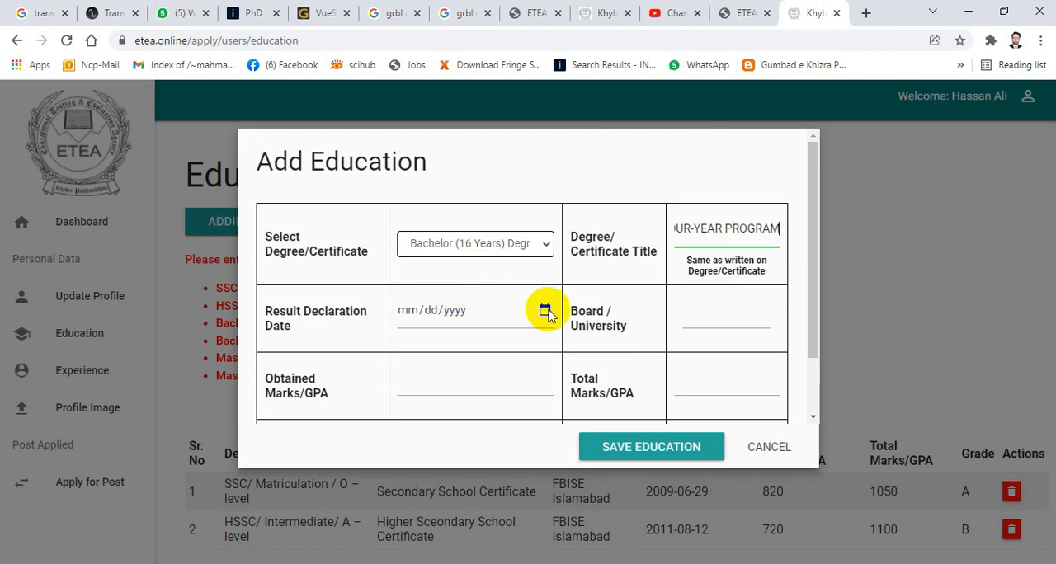
- Look up the date on the University of Wah transcript in Photos and return to the education form in the browser
{"action": "left_click", "coordinate": [457, 312]}
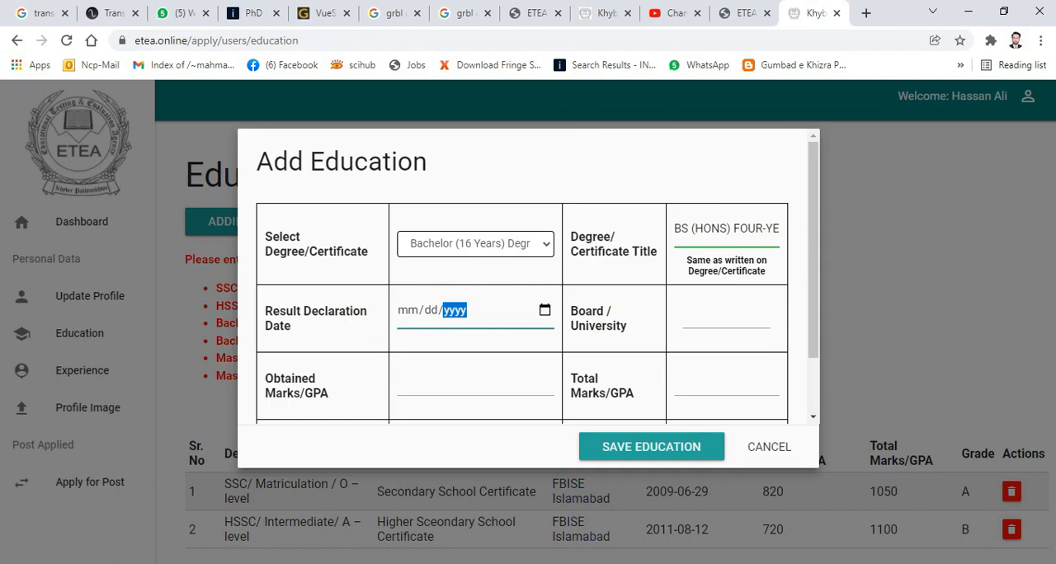
{"action": "key", "text": "alt+Tab"}
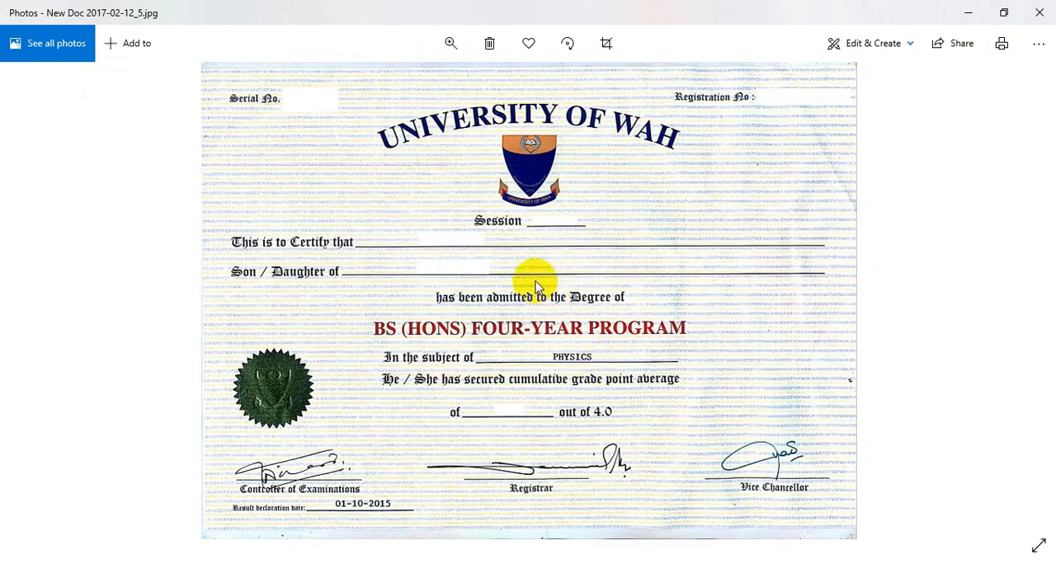
{"action": "key", "text": "Left"}
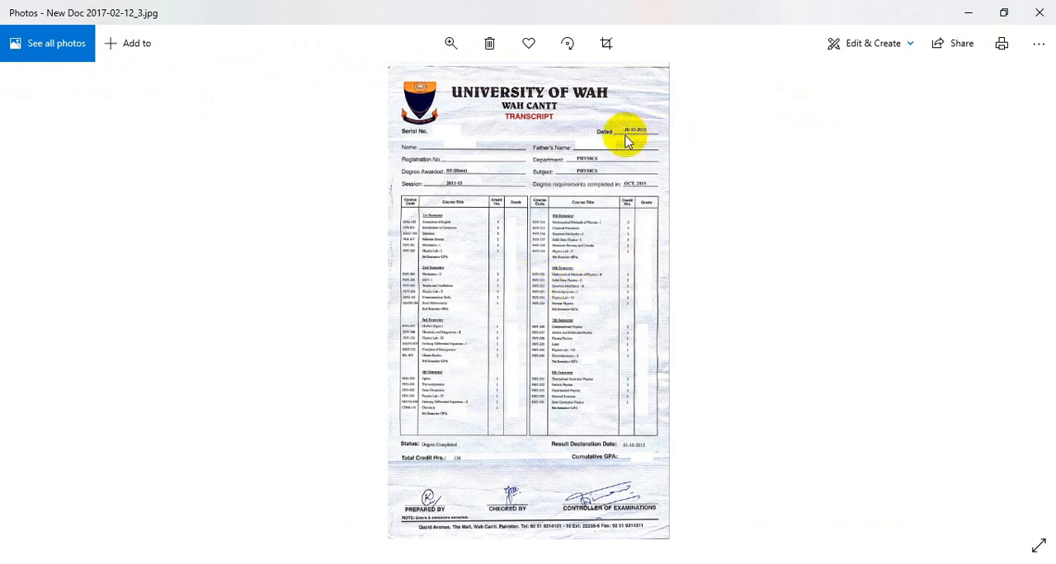
{"action": "key", "text": "Left"}
{"action": "key", "text": "Right"}
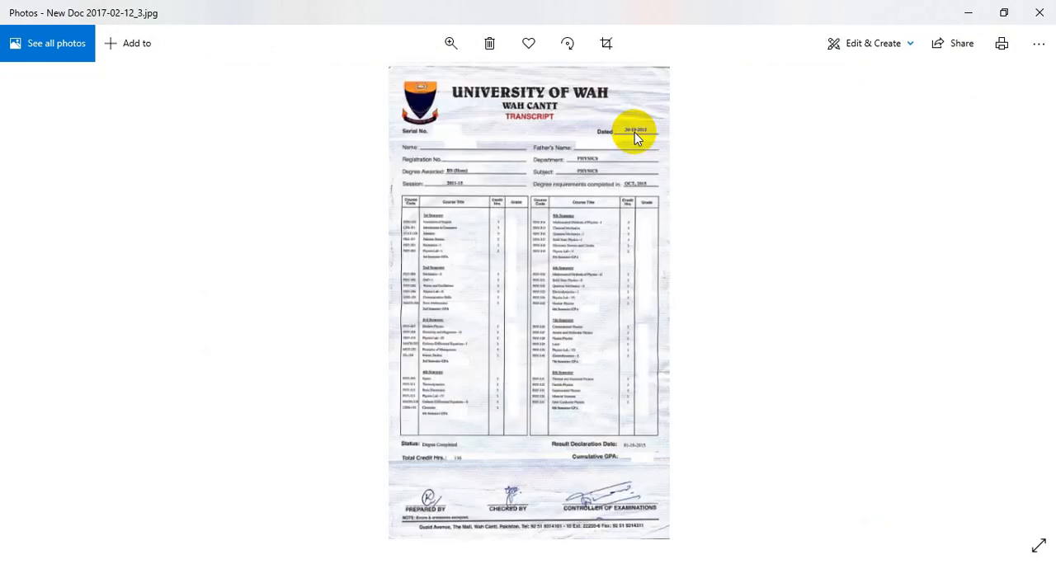
{"action": "double_click", "coordinate": [635, 132]}
{"action": "left_click", "coordinate": [766, 128]}
{"action": "double_click", "coordinate": [766, 128]}
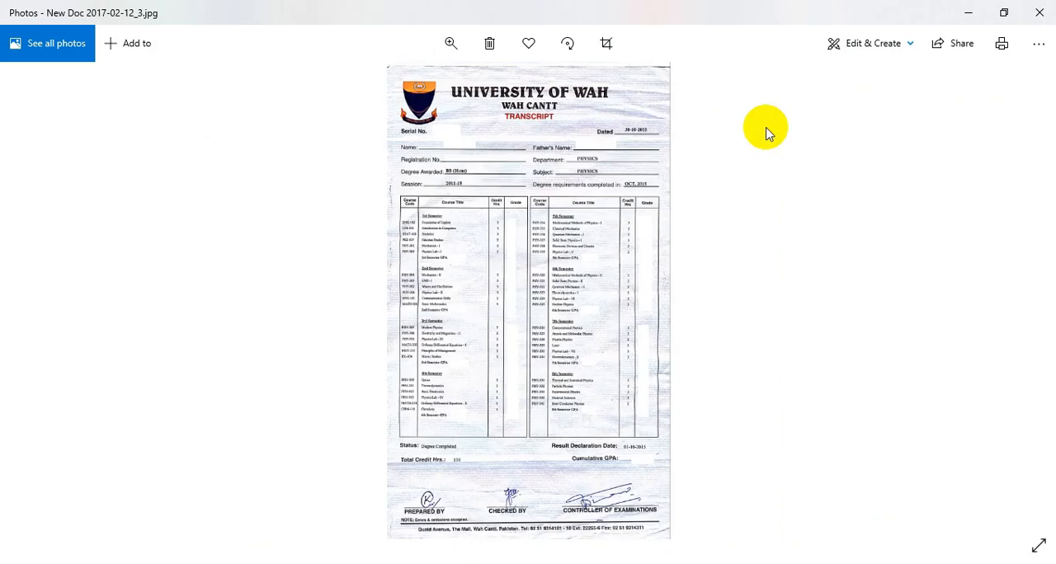
{"action": "double_click", "coordinate": [633, 130]}
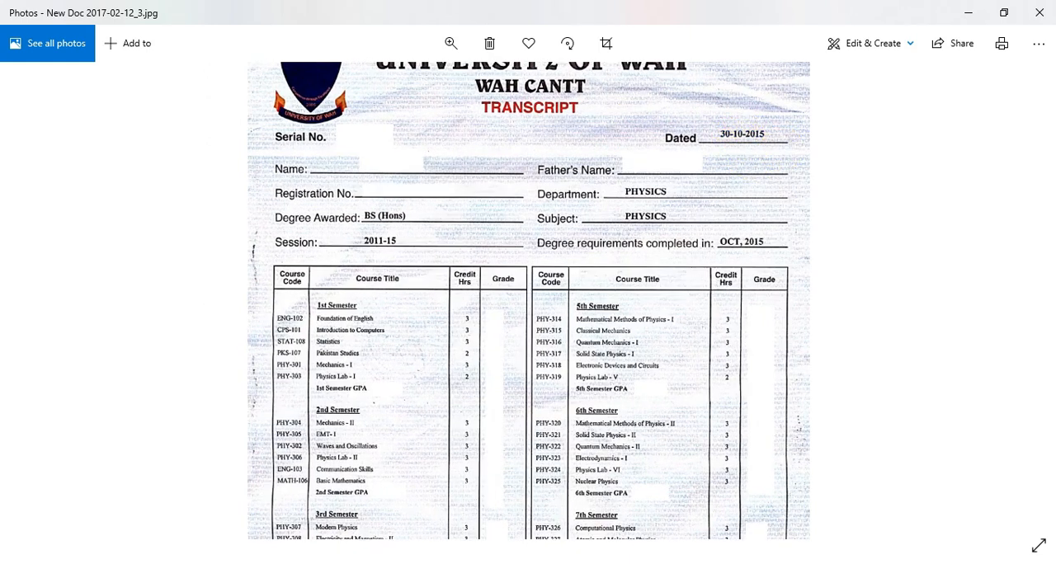
{"action": "mouse_move", "coordinate": [351, 563]}
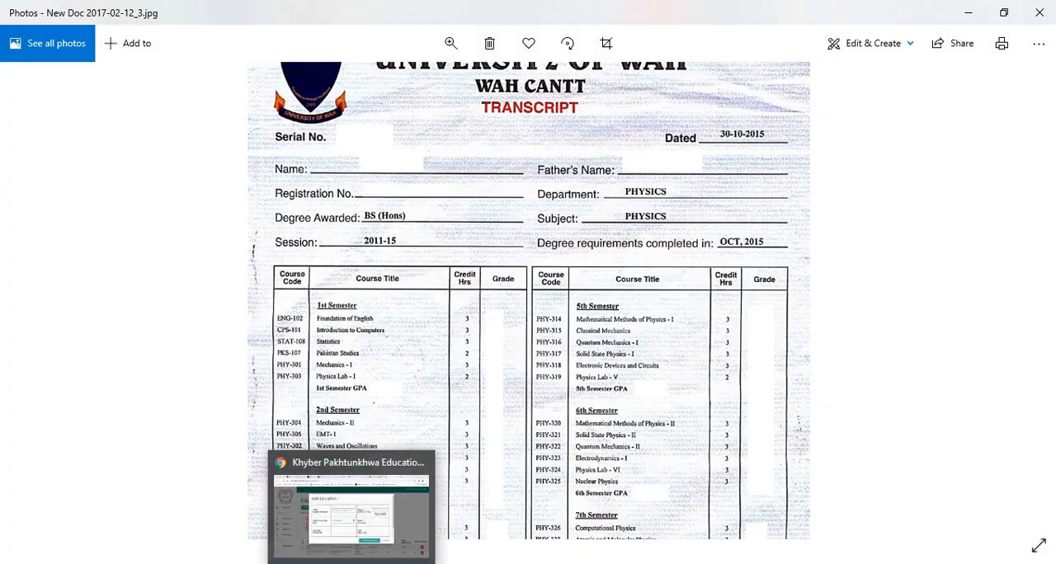
{"action": "left_click", "coordinate": [351, 474]}
- Set the bachelor's record's result declaration date to 10/30/2015
{"action": "type", "text": "2"}
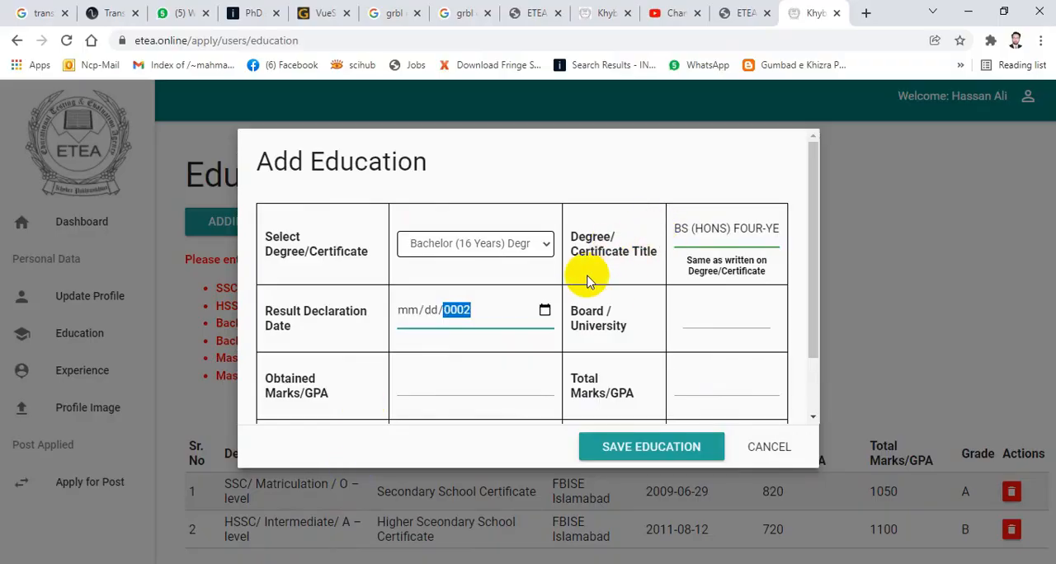
{"action": "type", "text": "015"}
{"action": "left_click", "coordinate": [432, 314]}
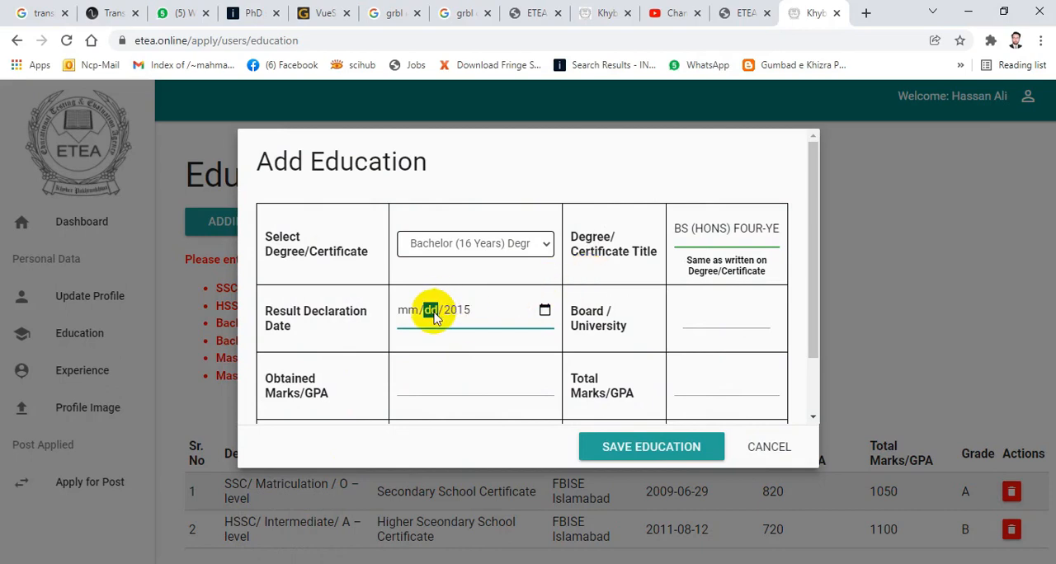
{"action": "type", "text": "30"}
{"action": "left_click", "coordinate": [413, 314]}
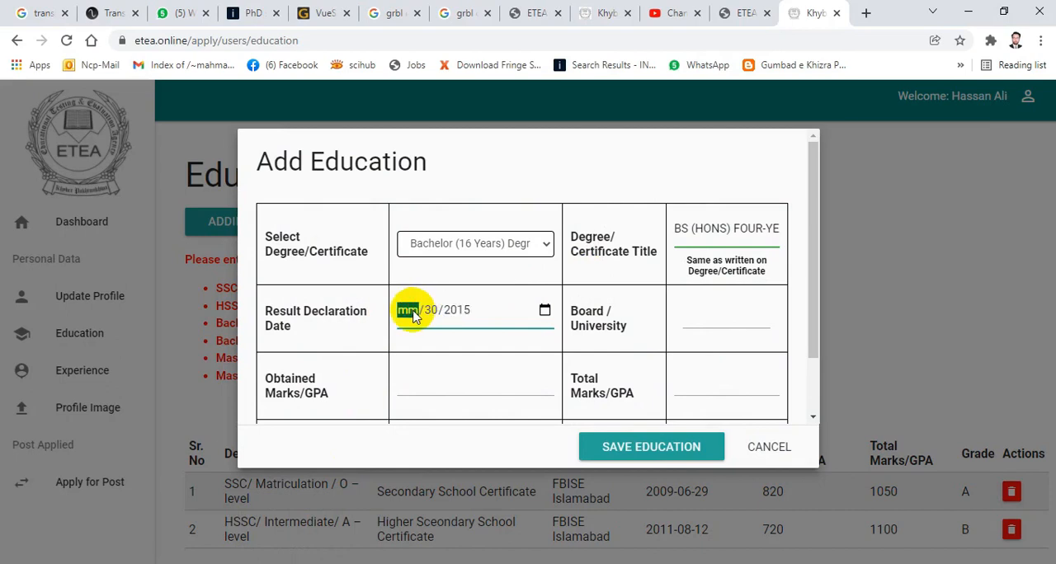
{"action": "type", "text": "10"}
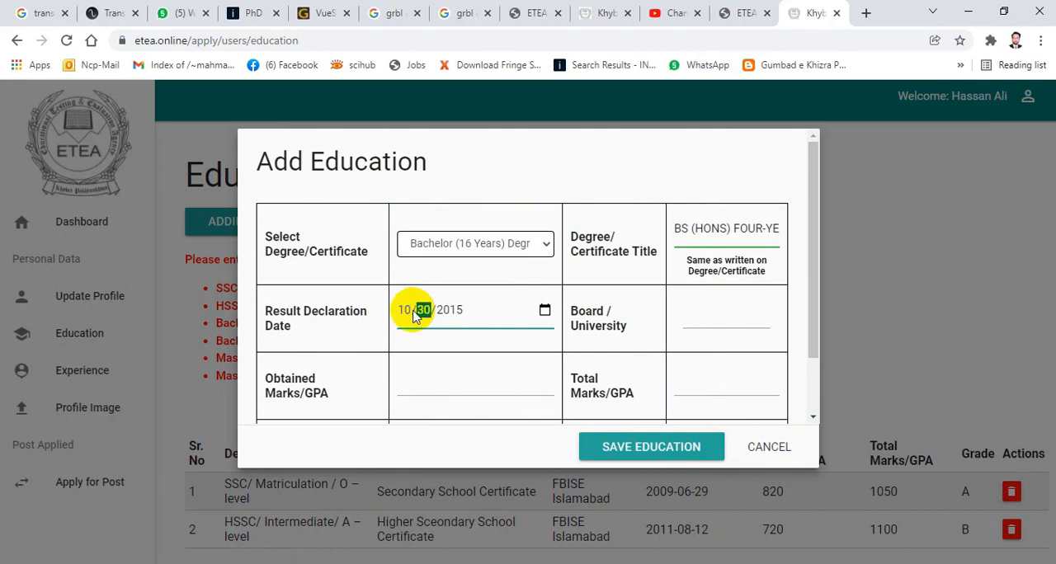
{"action": "left_click", "coordinate": [544, 310]}
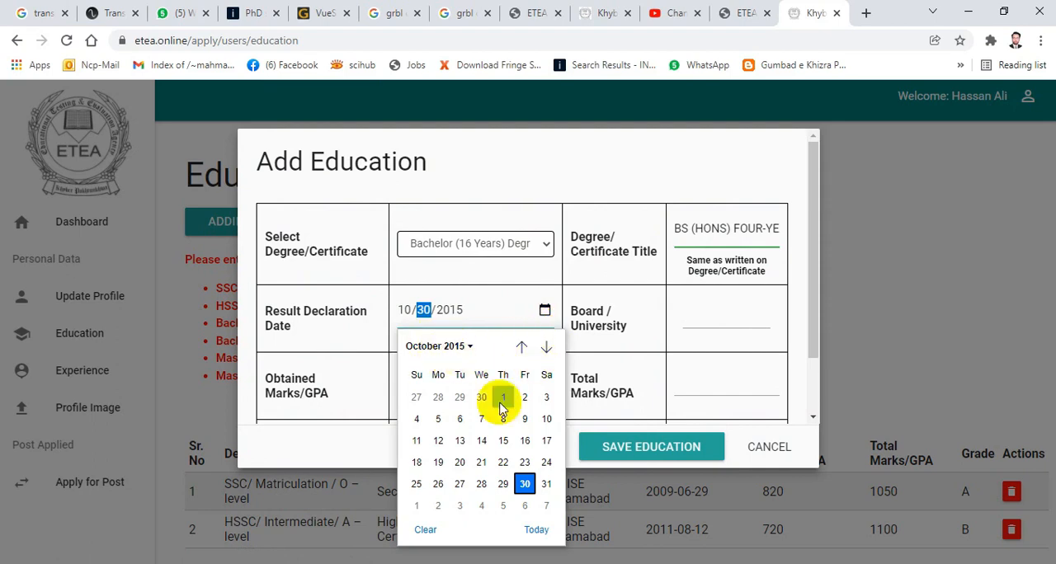
{"action": "left_click", "coordinate": [525, 485]}
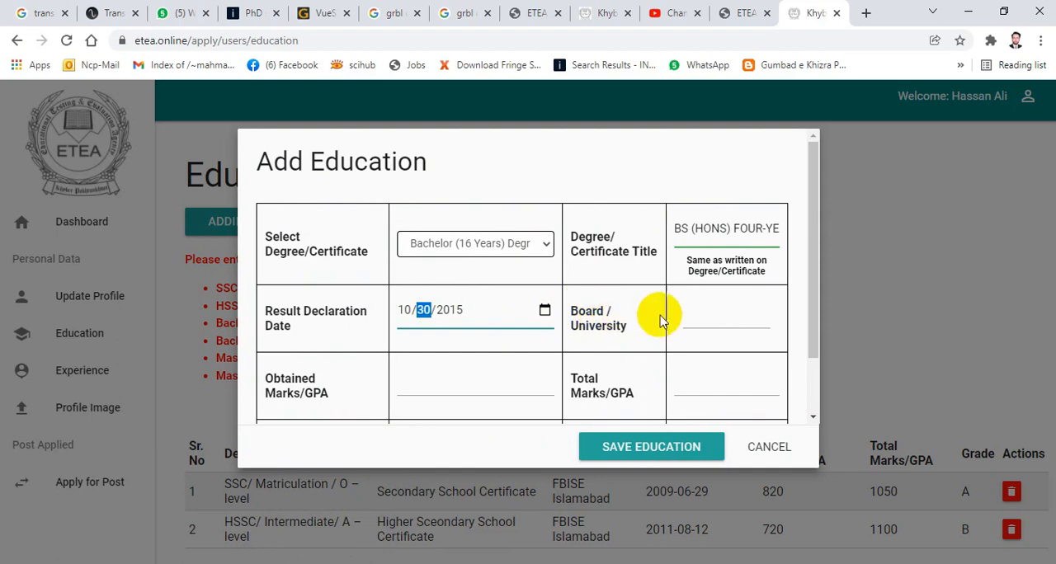
- Enter "University of Wah" as the board/university of the bachelor's record
{"action": "left_click", "coordinate": [695, 309]}
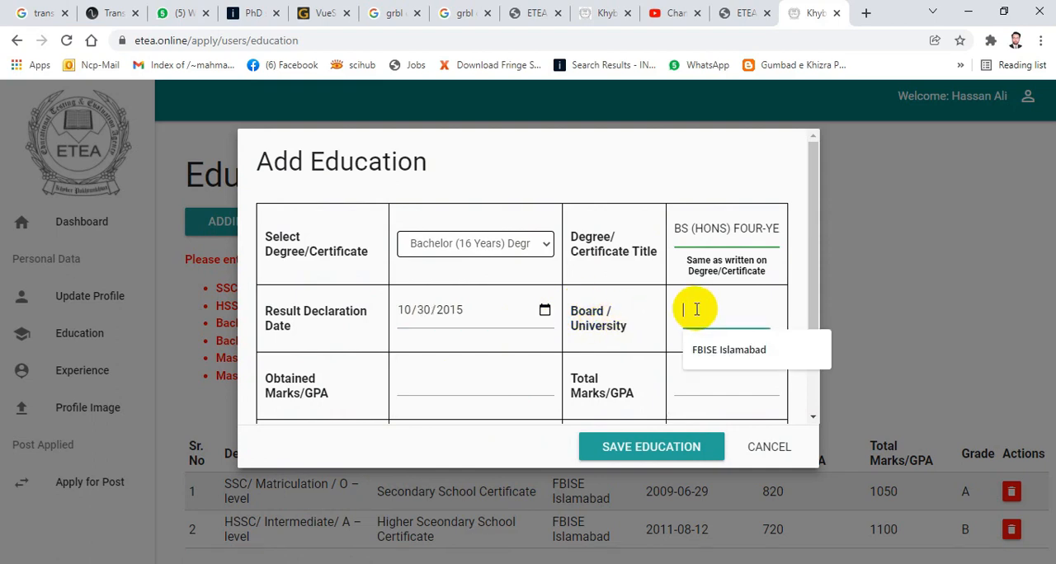
{"action": "type", "text": "University of W"}
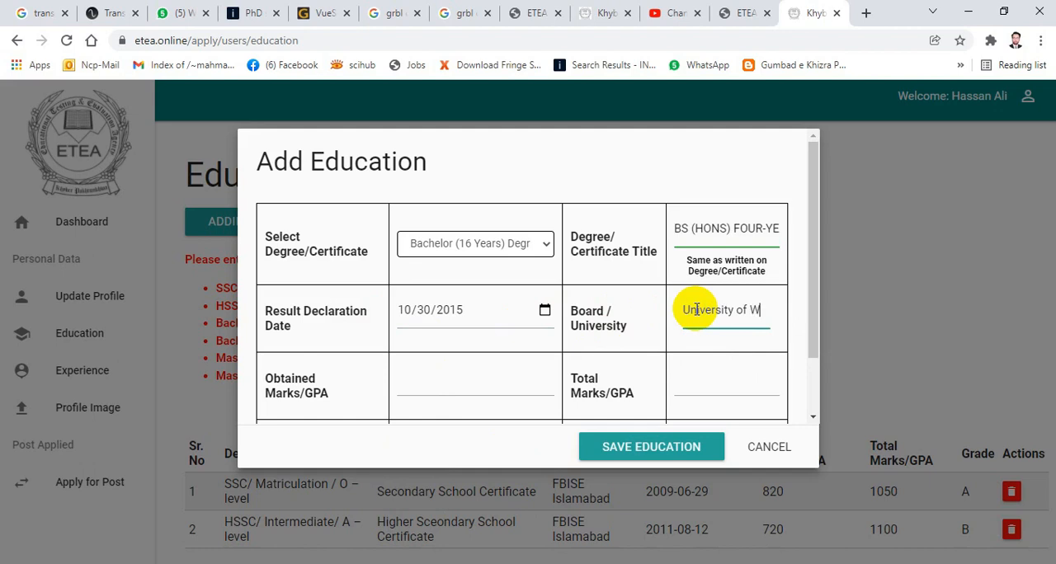
{"action": "type", "text": "h"}
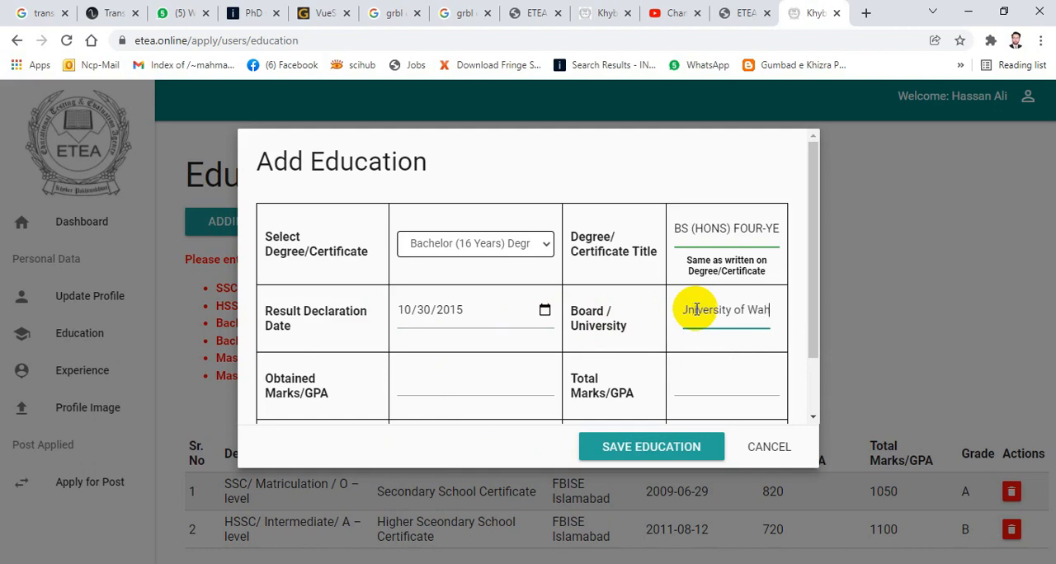
- Enter 2.80 as the obtained GPA and 4.00 as the total GPA of the bachelor's record
{"action": "left_click", "coordinate": [440, 379]}
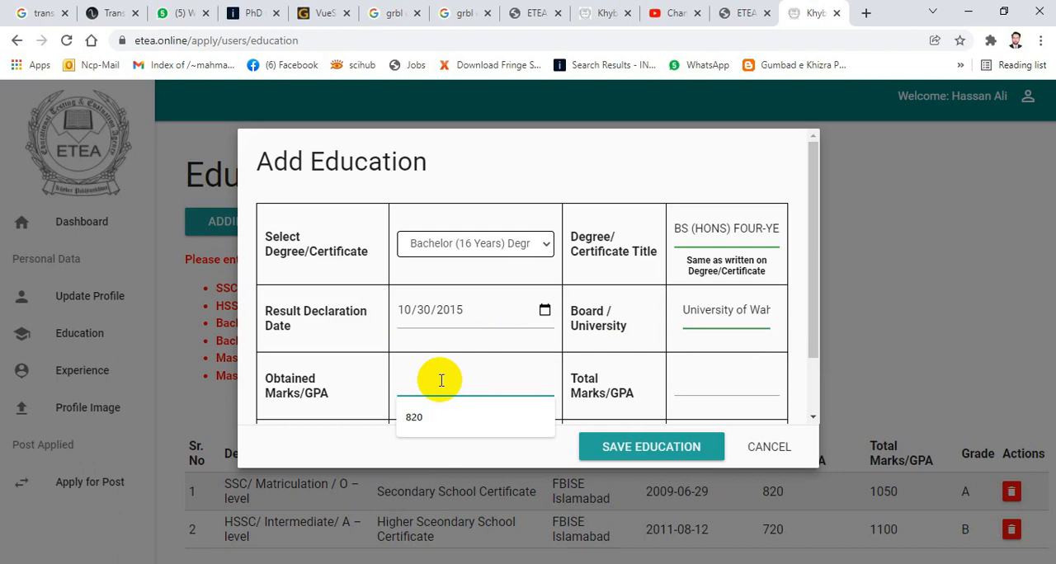
{"action": "type", "text": "2.80"}
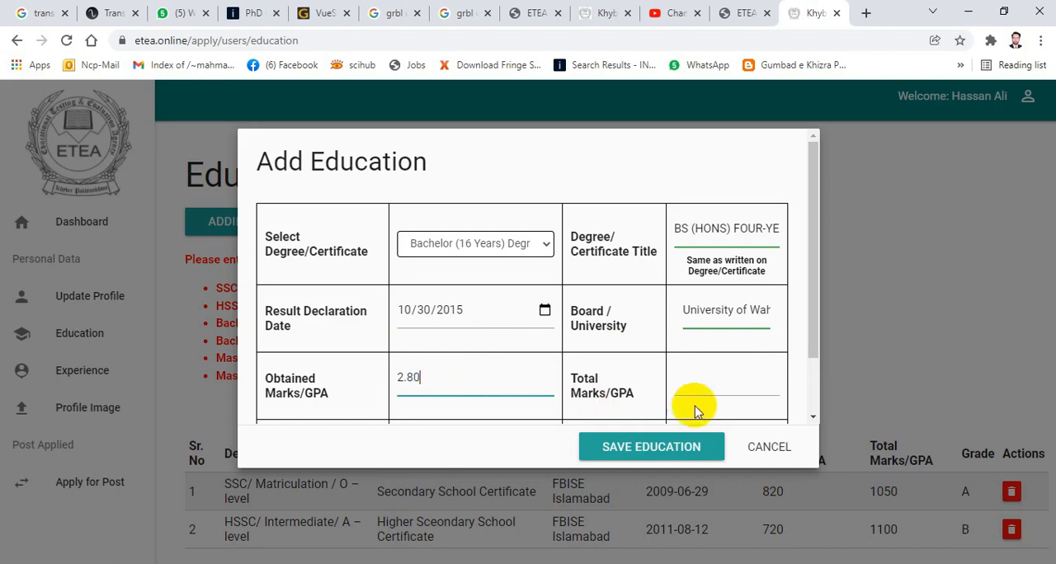
{"action": "left_click", "coordinate": [706, 378]}
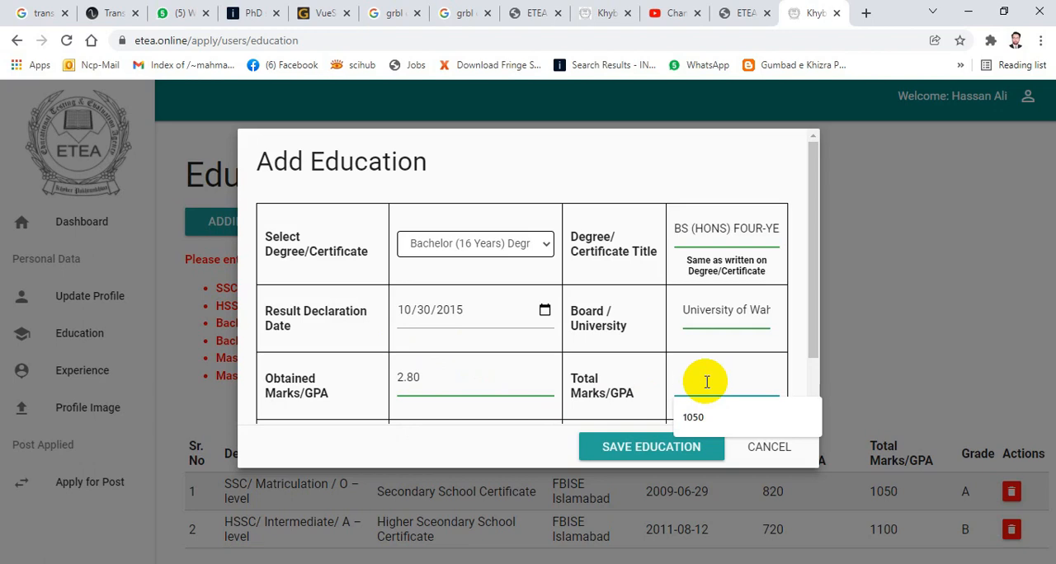
{"action": "type", "text": "4"}
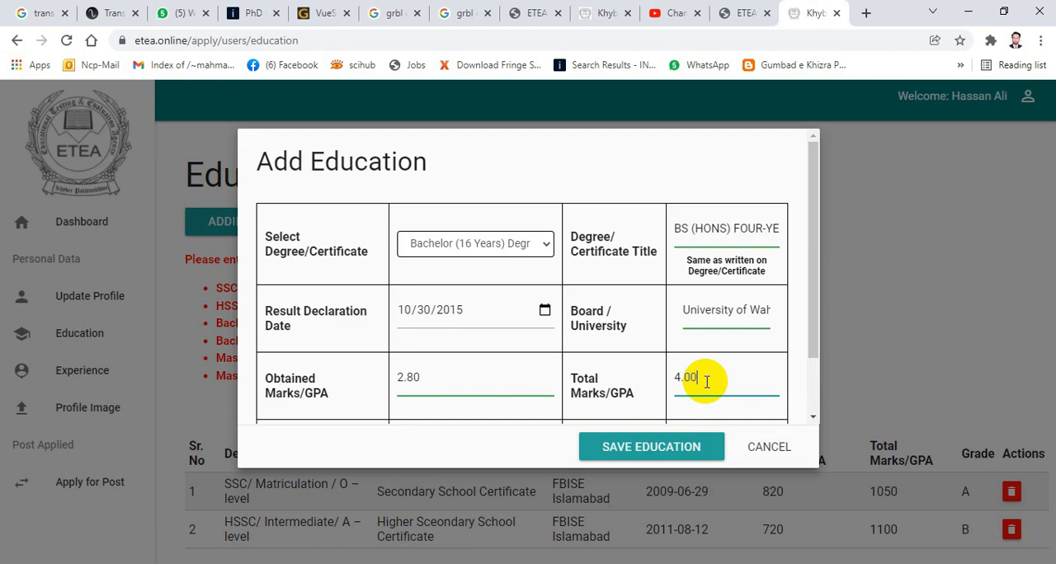
- Look through the University of Wah transcript in Photos for grade and GPA details and return to the education form in the browser
{"action": "scroll", "coordinate": [611, 322], "scroll_direction": "down", "scroll_amount": 1}
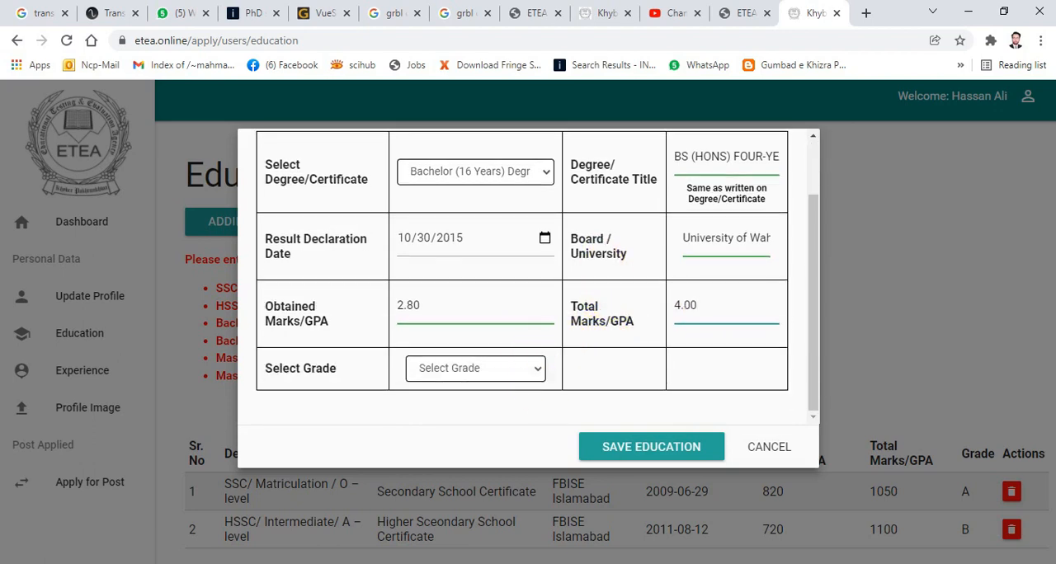
{"action": "left_click", "coordinate": [564, 563]}
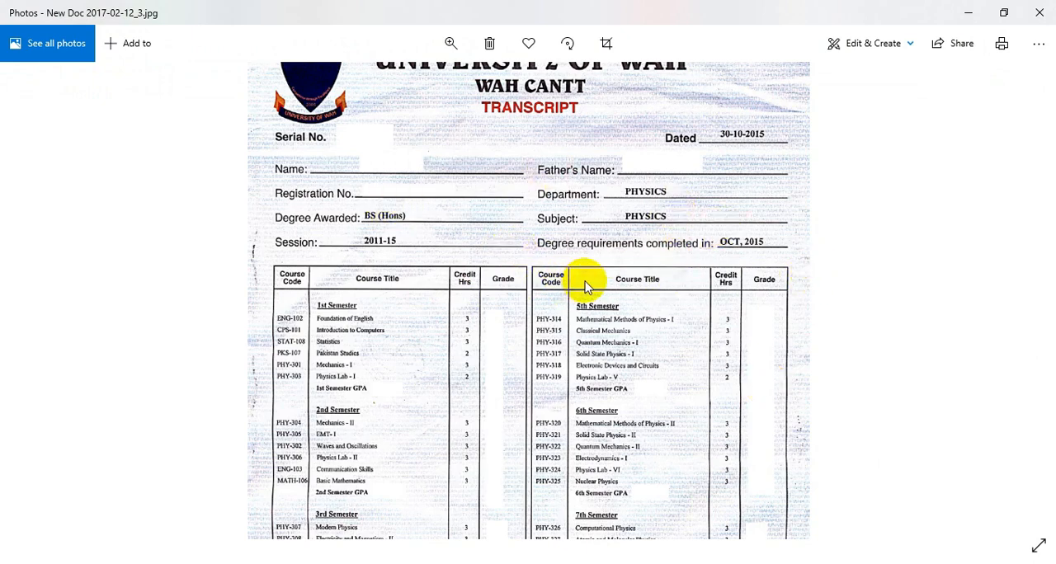
{"action": "scroll", "coordinate": [623, 376], "scroll_direction": "down", "scroll_amount": 3}
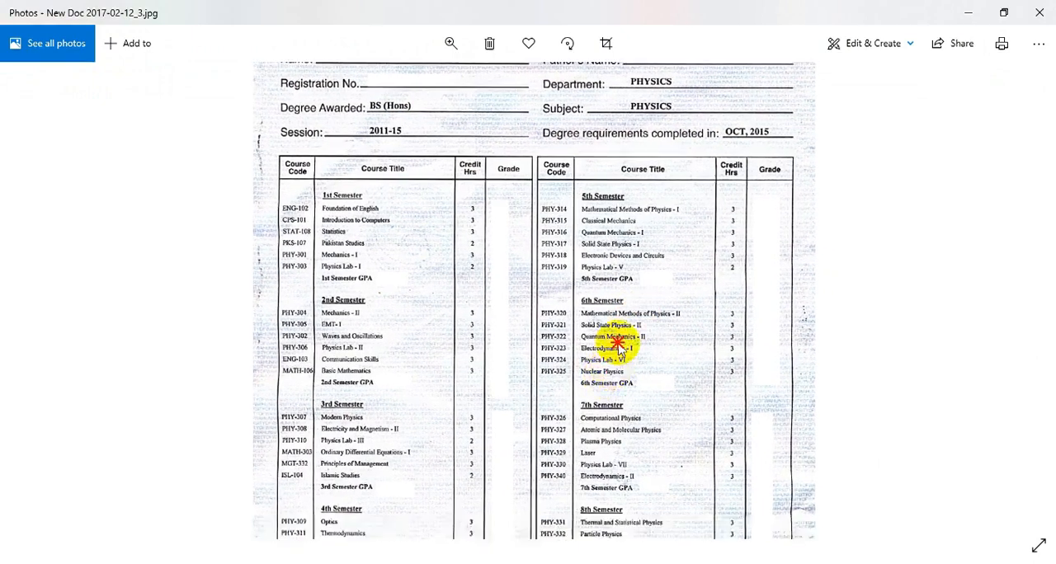
{"action": "scroll", "coordinate": [623, 348], "scroll_direction": "down", "scroll_amount": 5}
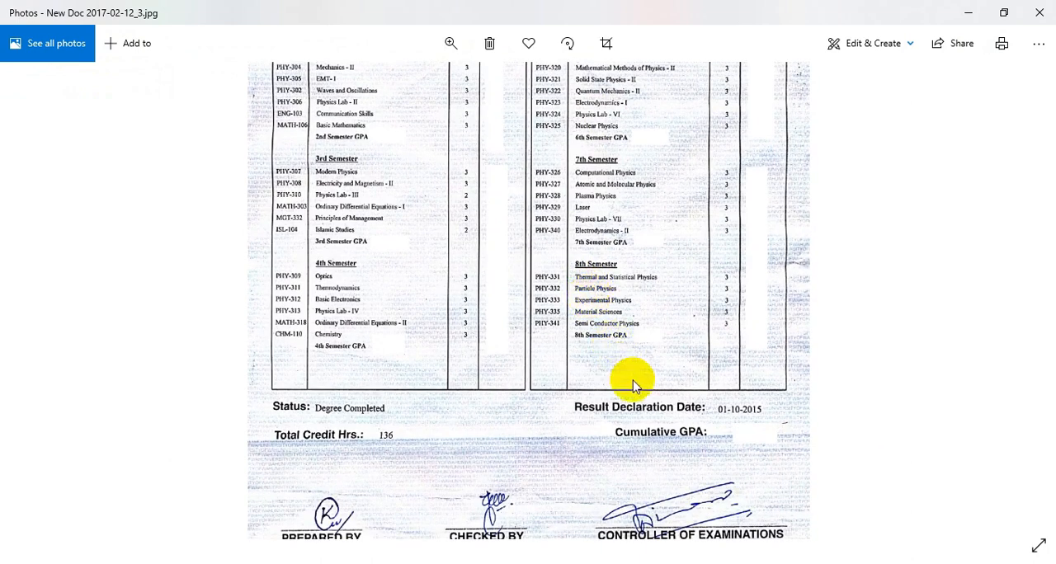
{"action": "scroll", "coordinate": [633, 384], "scroll_direction": "down", "scroll_amount": 2}
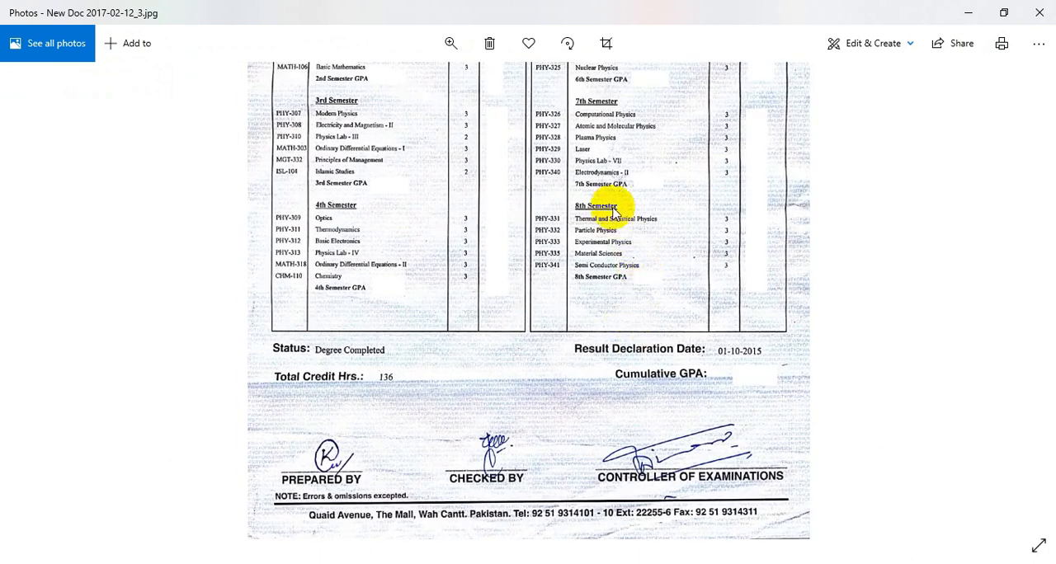
{"action": "scroll", "coordinate": [603, 146], "scroll_direction": "up", "scroll_amount": 3}
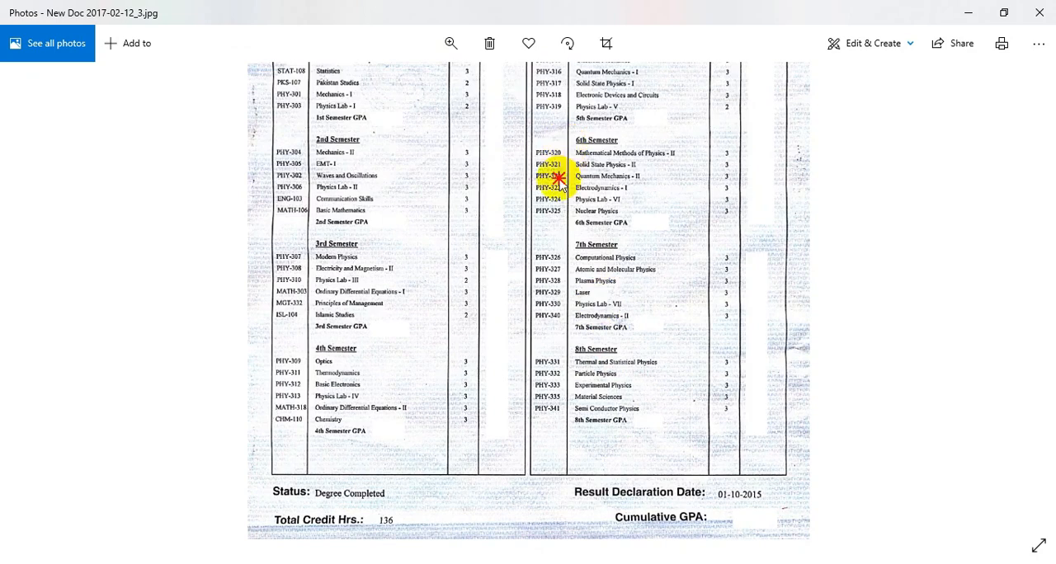
{"action": "scroll", "coordinate": [559, 181], "scroll_direction": "up", "scroll_amount": 6}
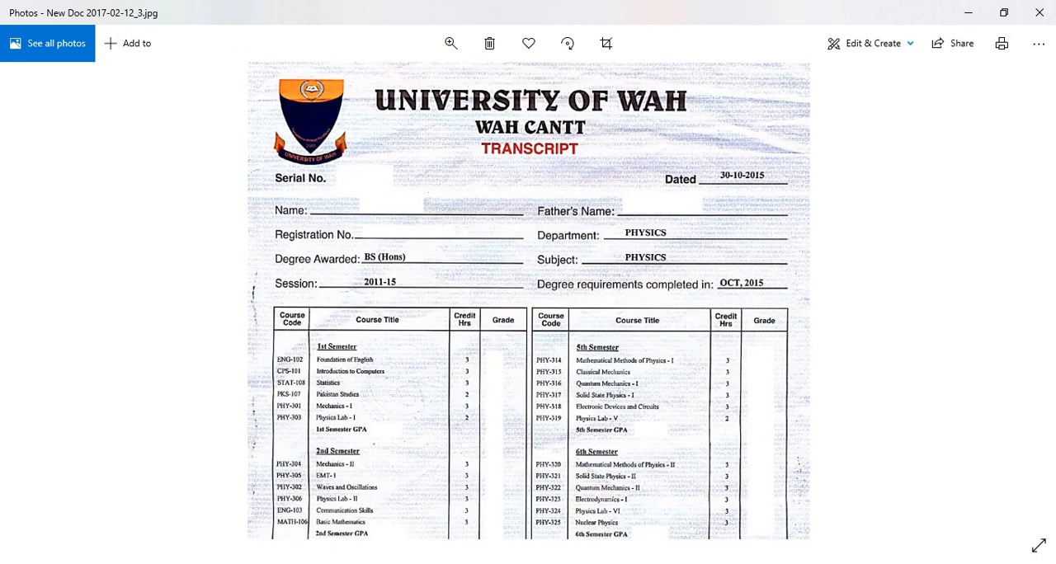
{"action": "left_click", "coordinate": [480, 563]}
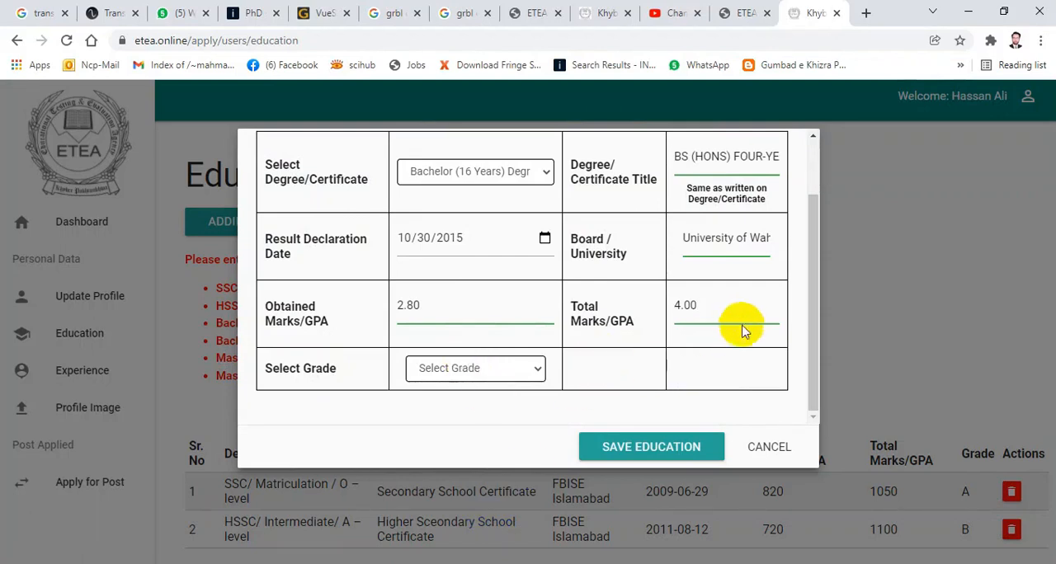
- Try to save the bachelor's record, and change its degree title to "BS HONS FOUR YEAR PROGRAM", without hyphen or brackets
{"action": "mouse_move", "coordinate": [810, 290]}
{"action": "left_mouse_down"}
{"action": "mouse_move", "coordinate": [804, 200]}
{"action": "mouse_move", "coordinate": [809, 300]}
{"action": "left_mouse_up"}
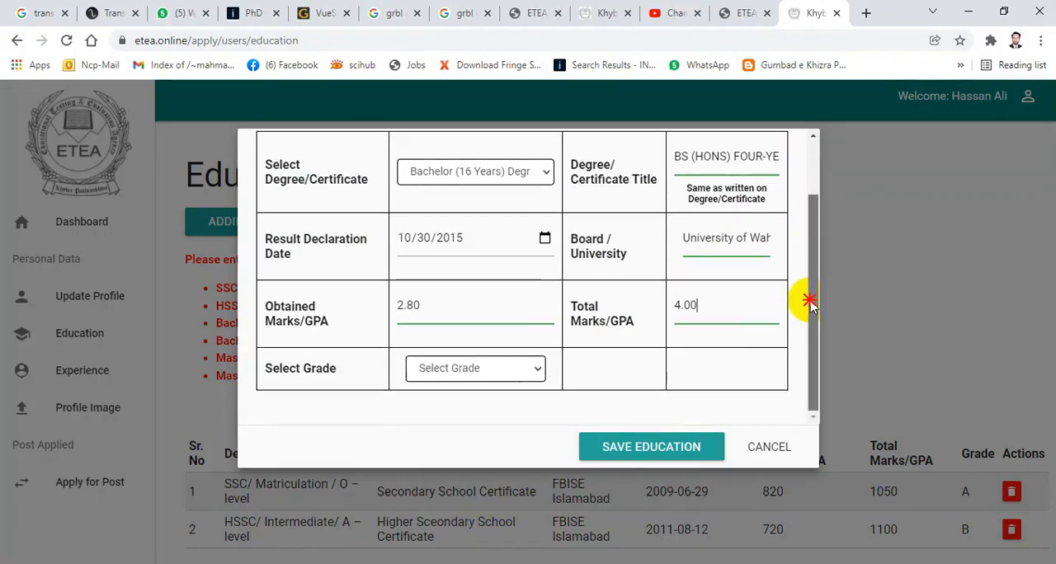
{"action": "left_click", "coordinate": [650, 447]}
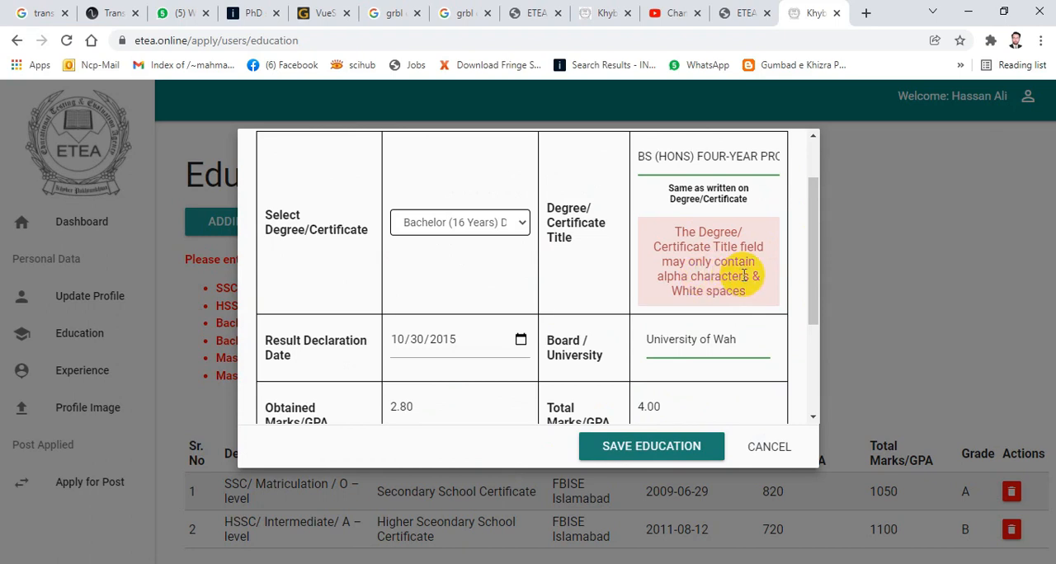
{"action": "scroll", "coordinate": [726, 289], "scroll_direction": "up", "scroll_amount": 1}
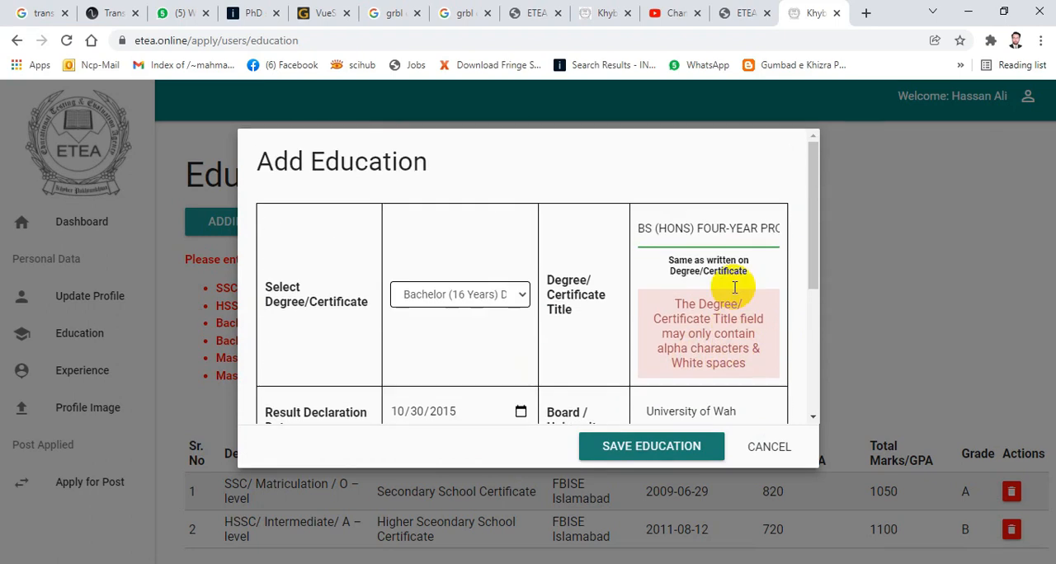
{"action": "left_click", "coordinate": [728, 229]}
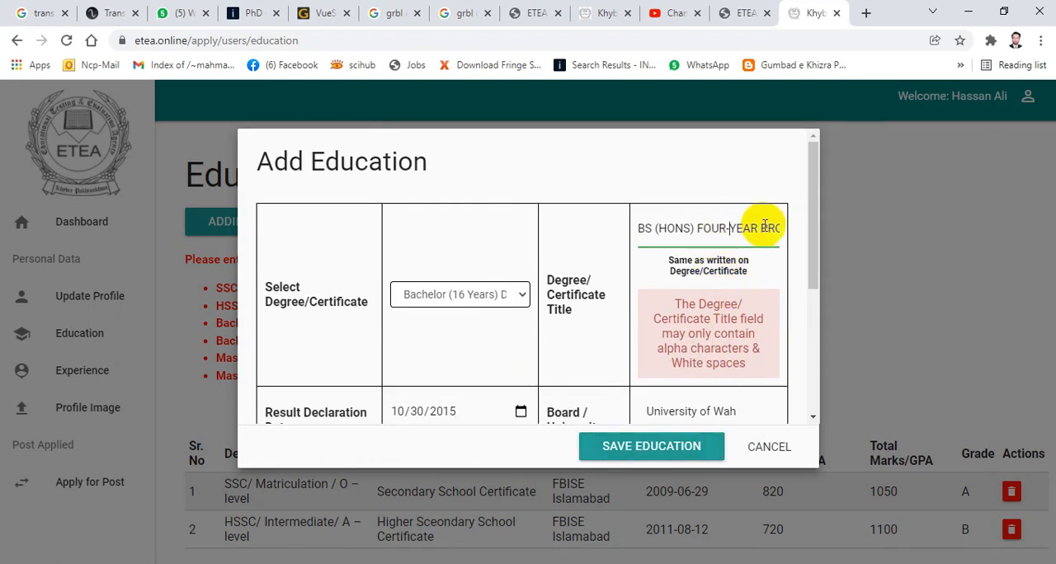
{"action": "key", "text": "BackSpace"}
{"action": "left_click", "coordinate": [643, 446]}
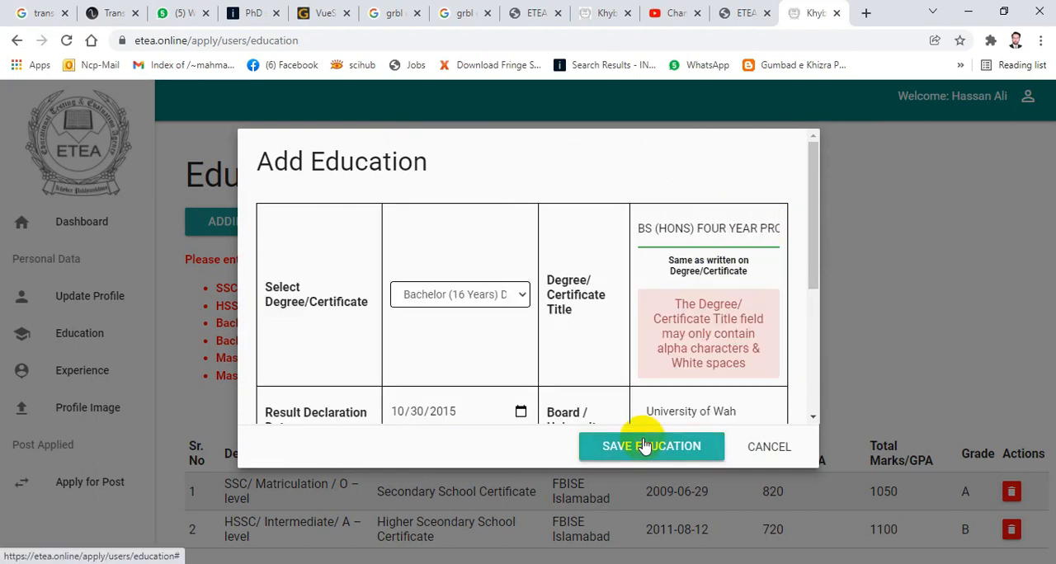
{"action": "left_click", "coordinate": [693, 229]}
{"action": "key", "text": "BackSpace"}
{"action": "key", "text": "BackSpace"}
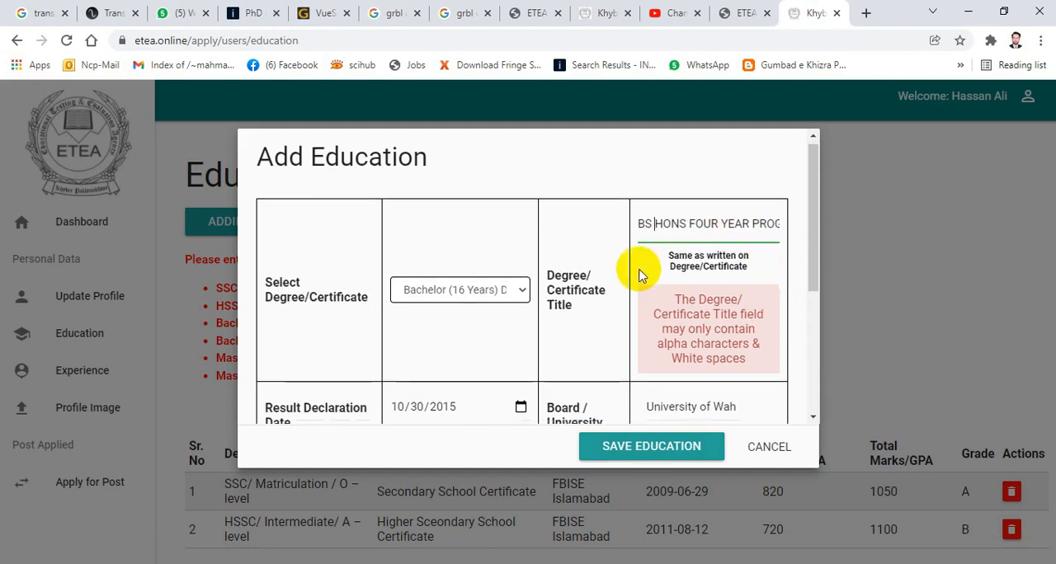
- Set the grade of the bachelor's record to B
{"action": "scroll", "coordinate": [640, 272], "scroll_direction": "down", "scroll_amount": 1}
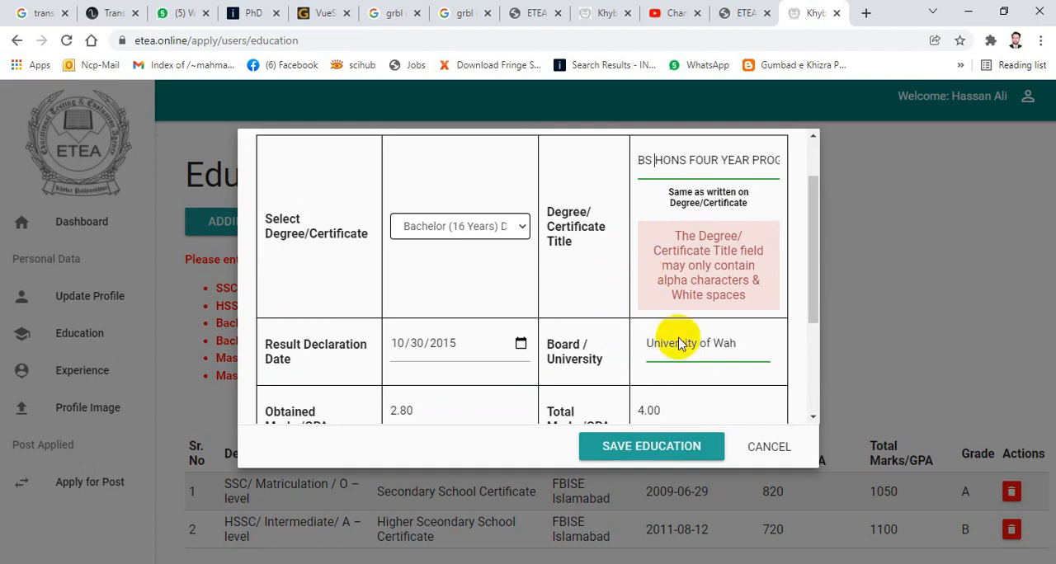
{"action": "scroll", "coordinate": [709, 343], "scroll_direction": "down", "scroll_amount": 3}
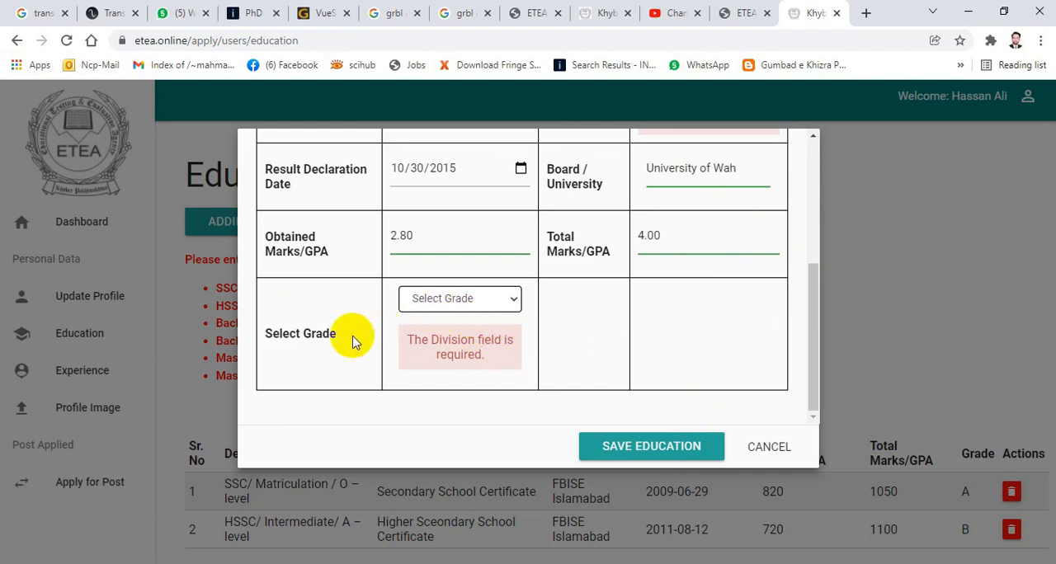
{"action": "left_click", "coordinate": [512, 297]}
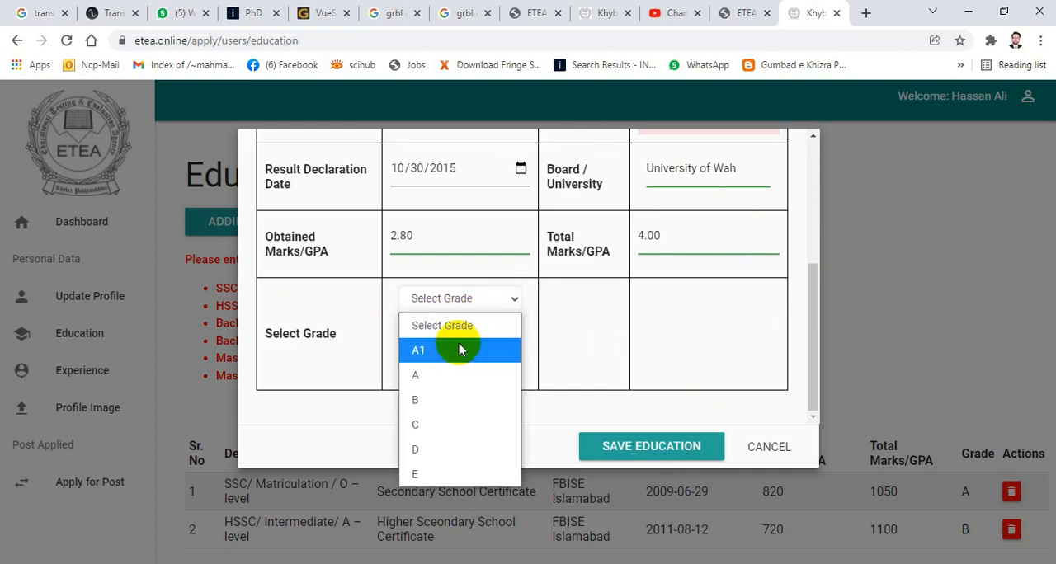
{"action": "left_click", "coordinate": [559, 301]}
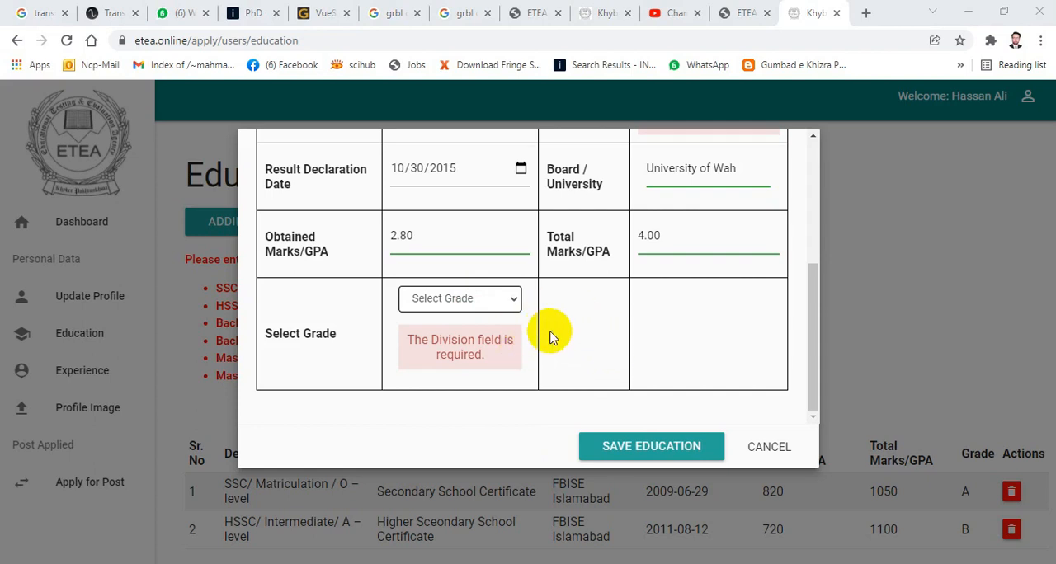
{"action": "left_click", "coordinate": [512, 302]}
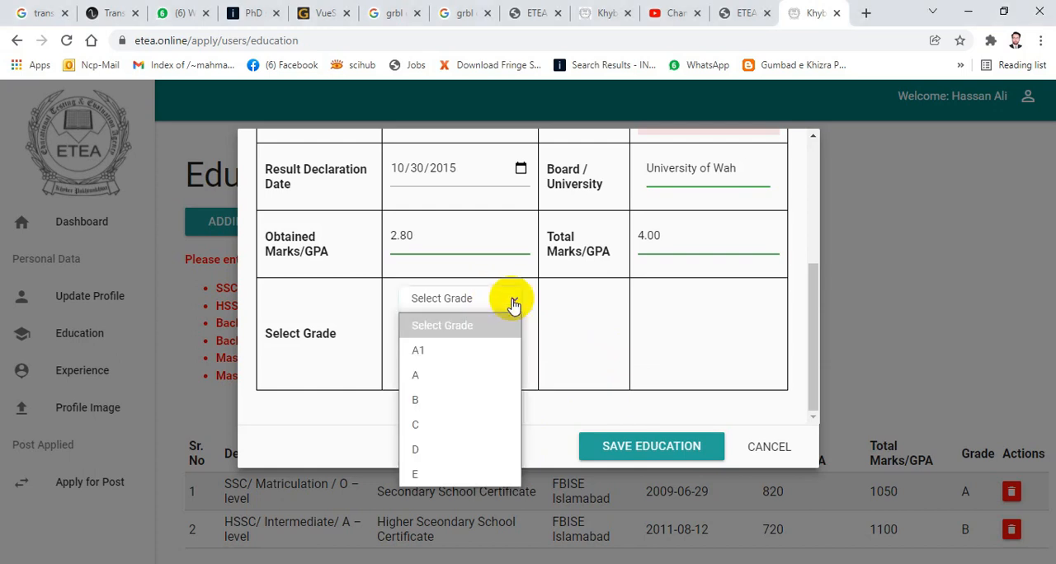
{"action": "left_click", "coordinate": [420, 401]}
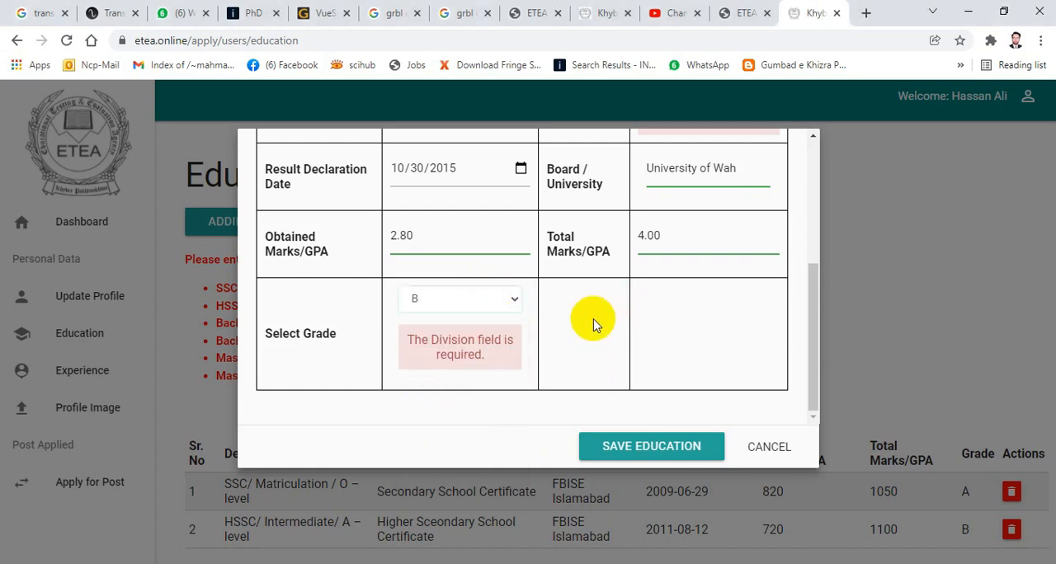
- Review the bachelor's degree title through to its end and save the education record, acknowledging the confirmation
{"action": "scroll", "coordinate": [594, 321], "scroll_direction": "up", "scroll_amount": 1}
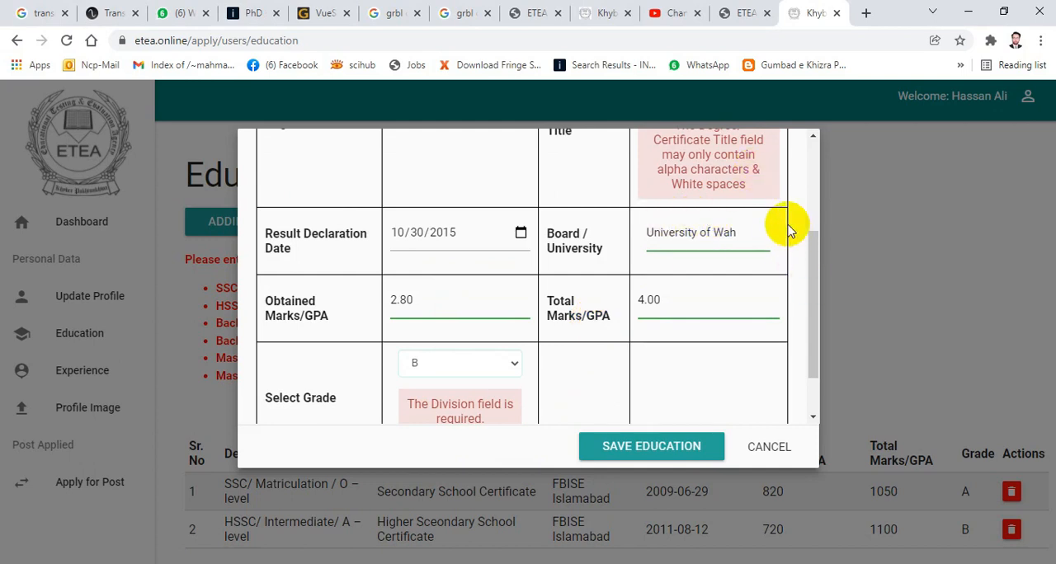
{"action": "scroll", "coordinate": [718, 225], "scroll_direction": "up", "scroll_amount": 3}
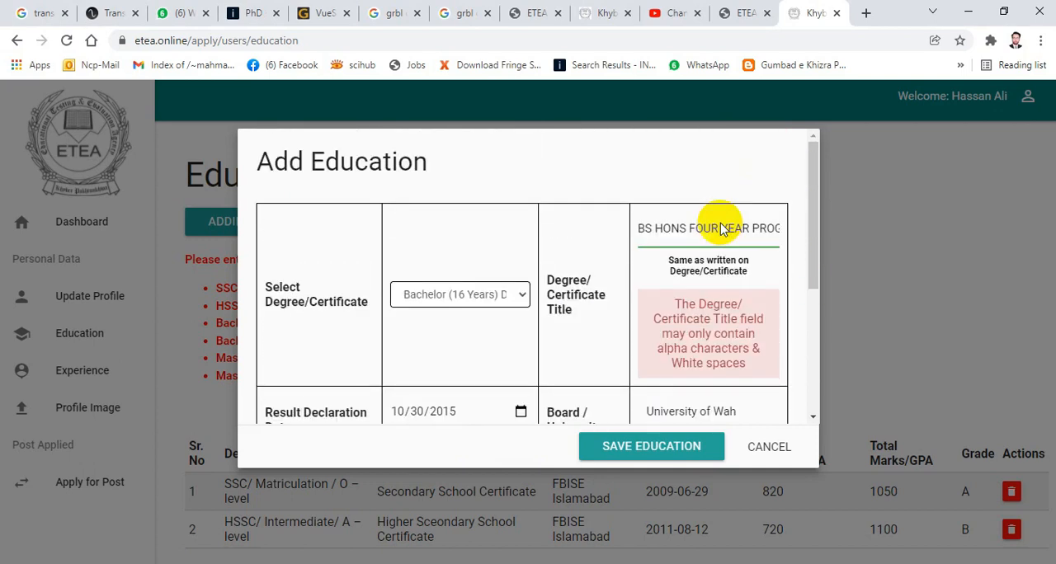
{"action": "key", "text": "End"}
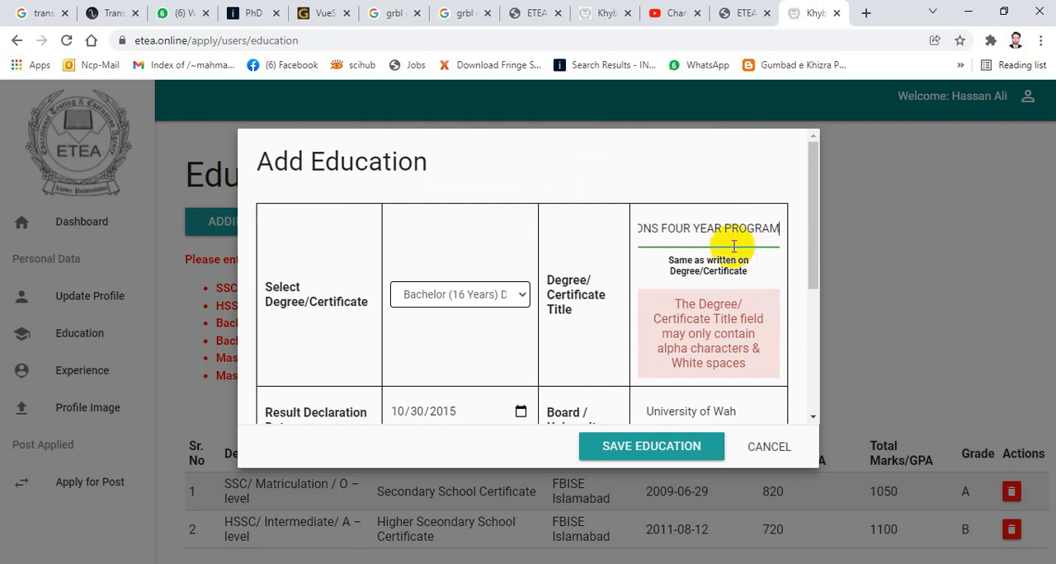
{"action": "scroll", "coordinate": [651, 282], "scroll_direction": "down", "scroll_amount": 3}
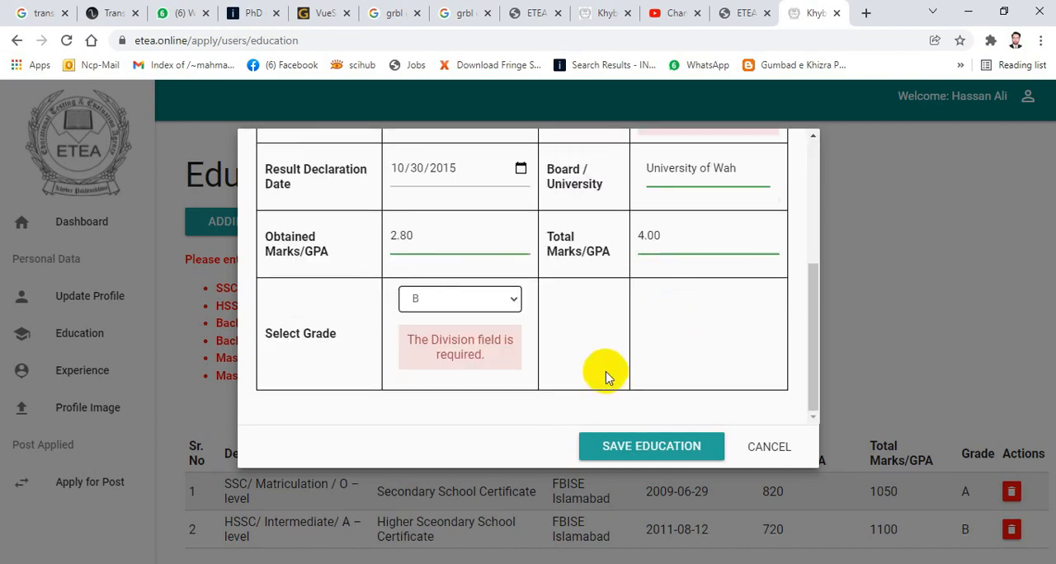
{"action": "left_click", "coordinate": [651, 449]}
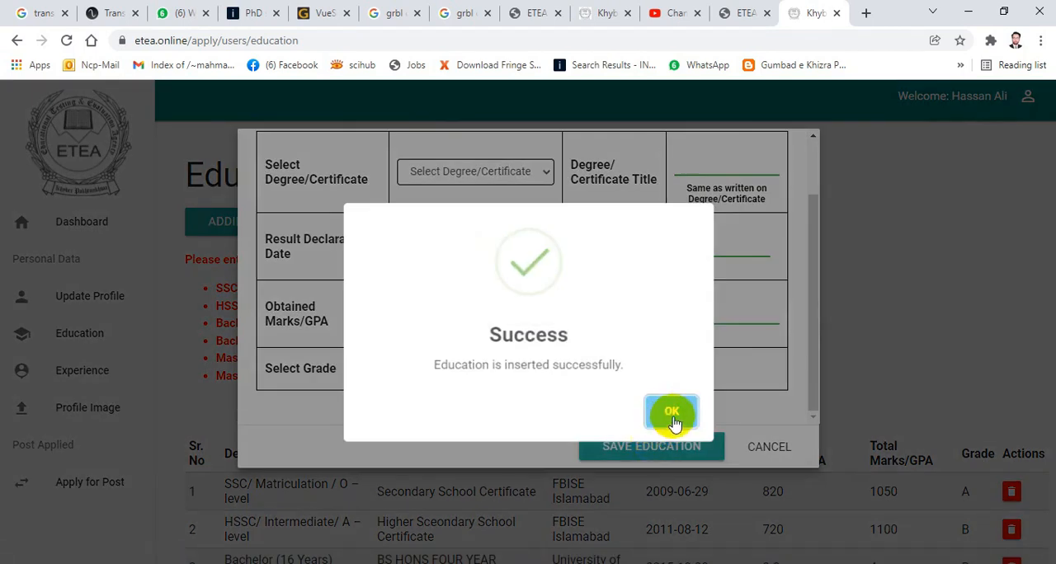
{"action": "left_click", "coordinate": [672, 413]}
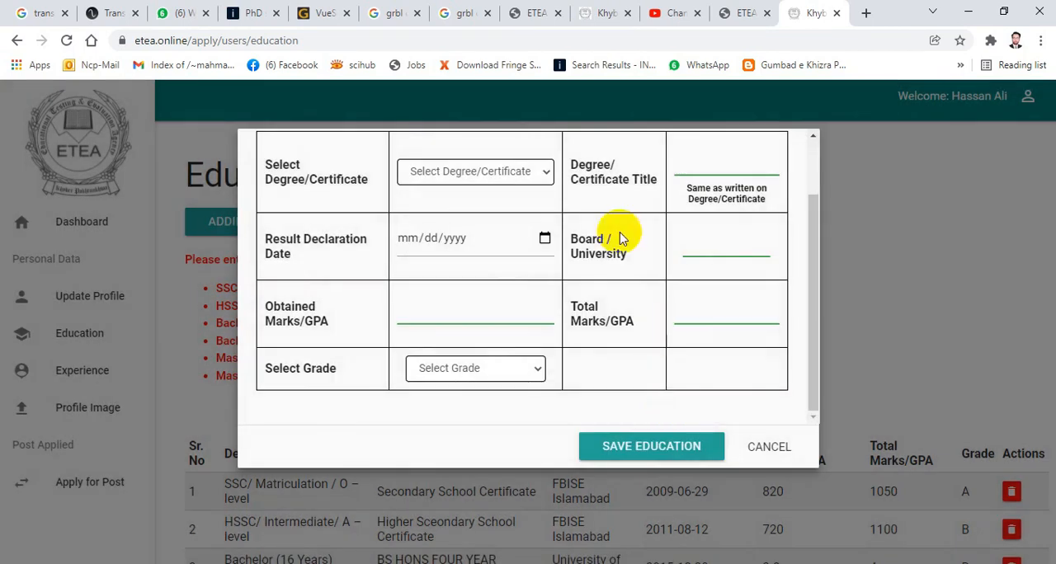
- Choose Master/ MS/ M-Phil (18 Years) Degree as the degree level of the new education record
{"action": "left_click", "coordinate": [547, 176]}
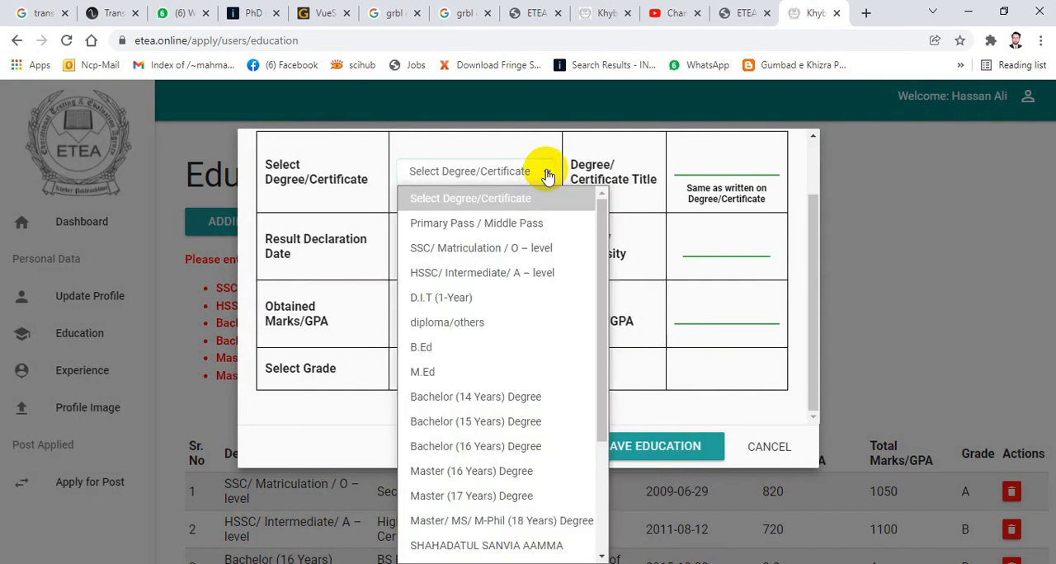
{"action": "scroll", "coordinate": [511, 367], "scroll_direction": "down", "scroll_amount": 3}
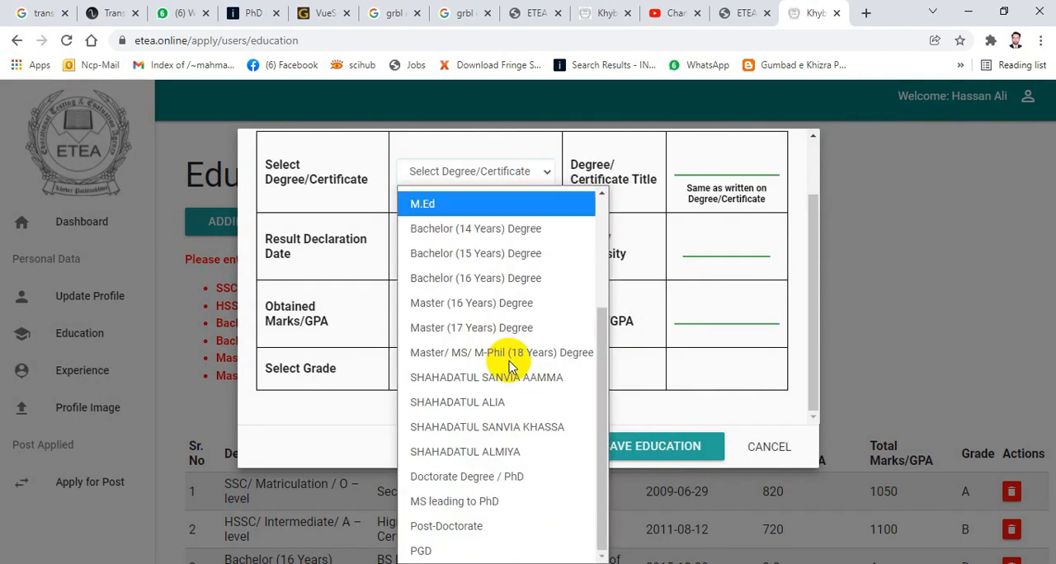
{"action": "left_click", "coordinate": [551, 357]}
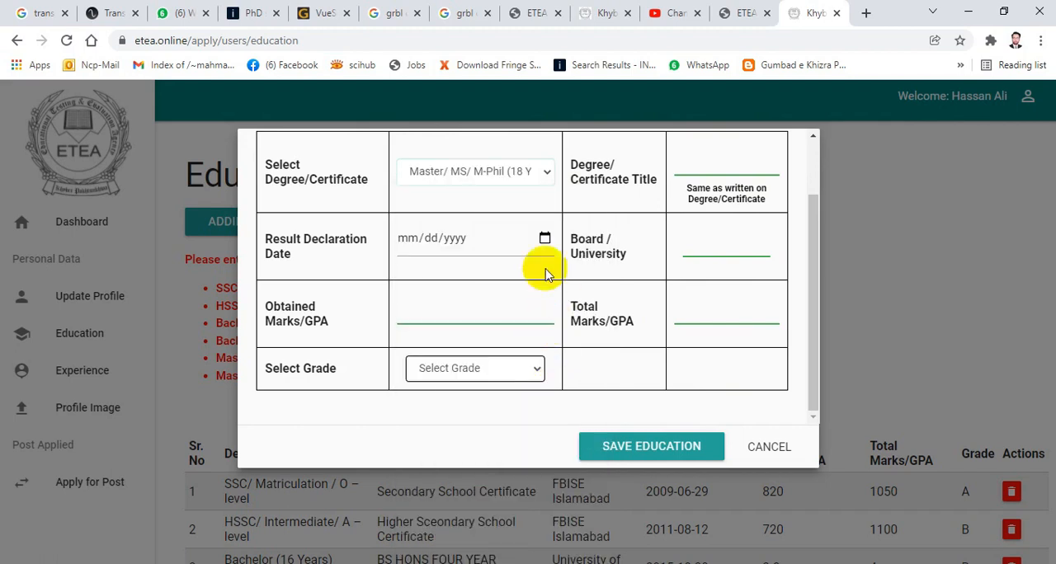
- Look up the degree title on the International Islamic University MS certificate in Photos and return to the education form in the browser
{"action": "scroll", "coordinate": [561, 266], "scroll_direction": "up", "scroll_amount": 2}
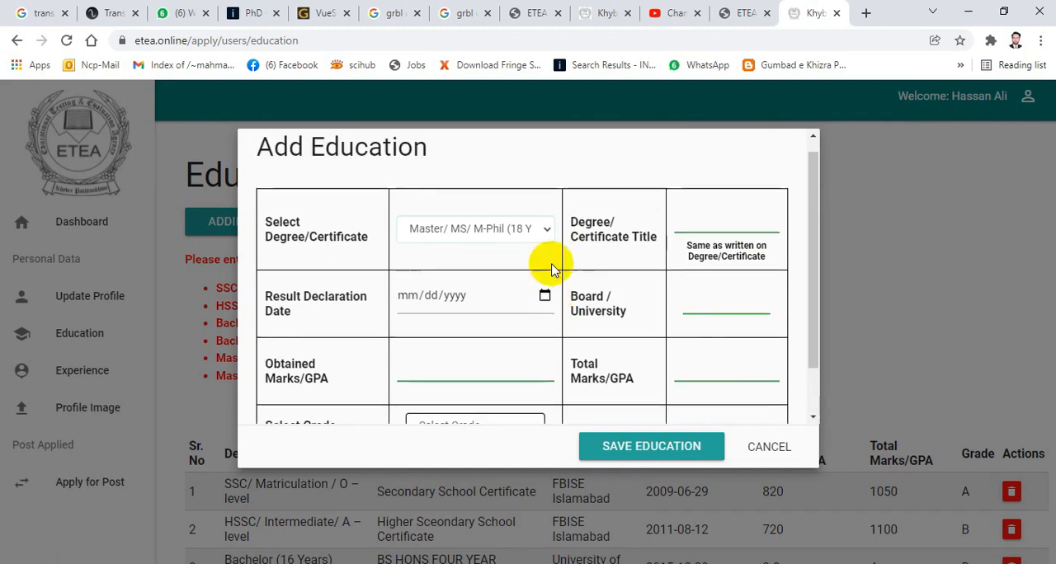
{"action": "left_click", "coordinate": [746, 243]}
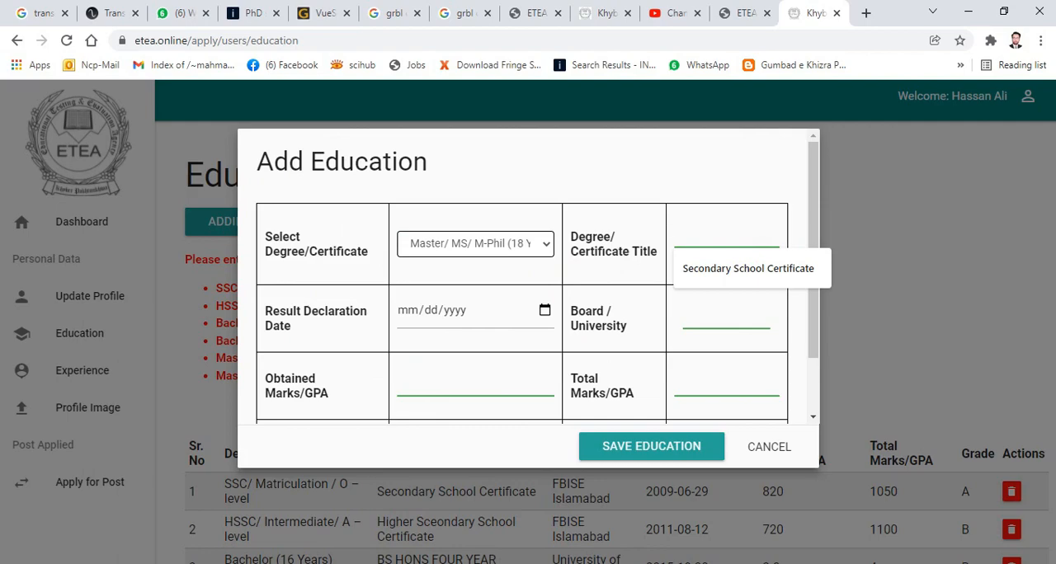
{"action": "key", "text": "alt+Tab"}
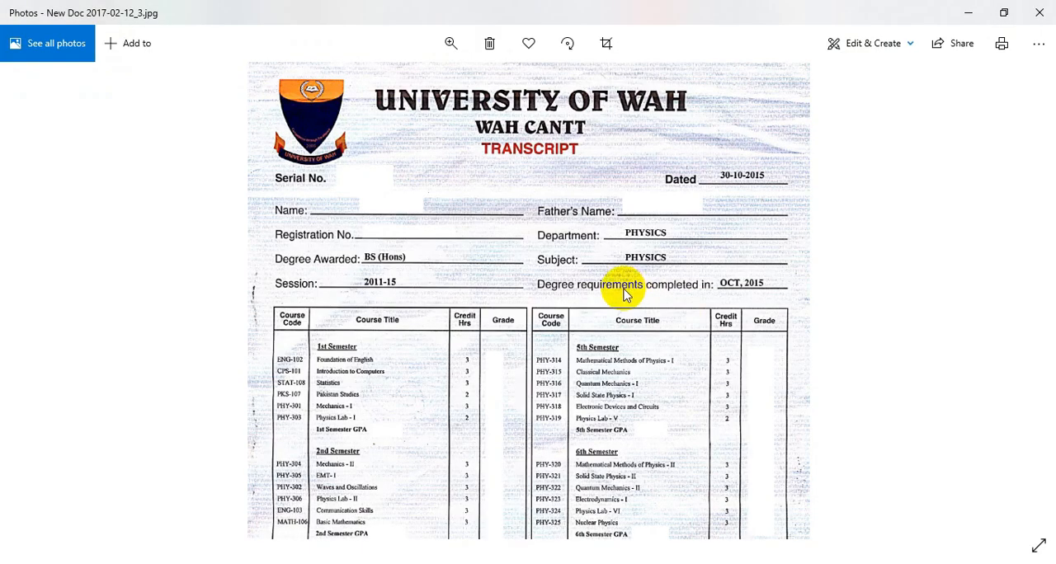
{"action": "scroll", "coordinate": [624, 295], "scroll_direction": "down", "scroll_amount": 3}
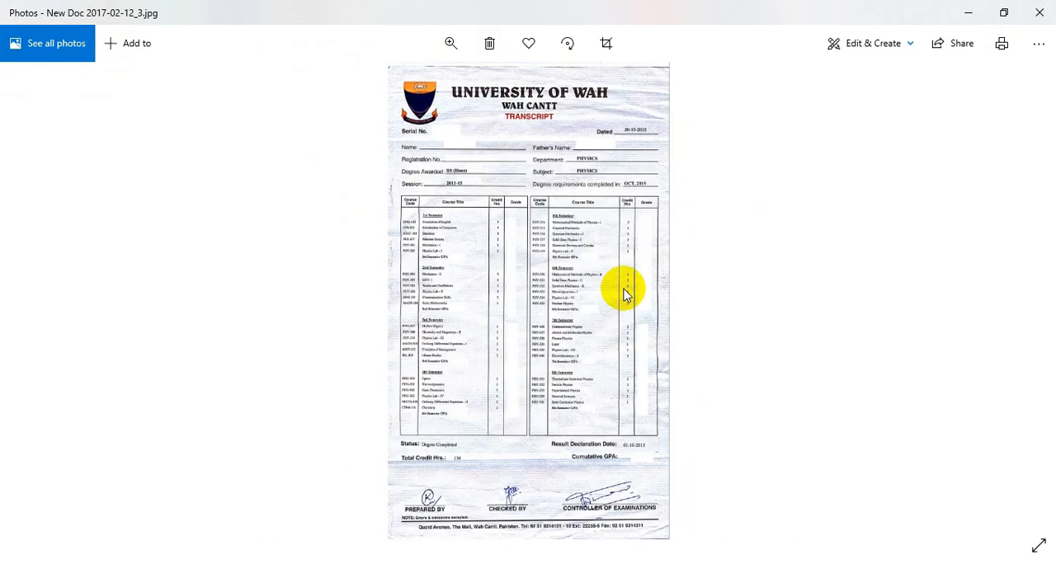
{"action": "key", "text": "Left"}
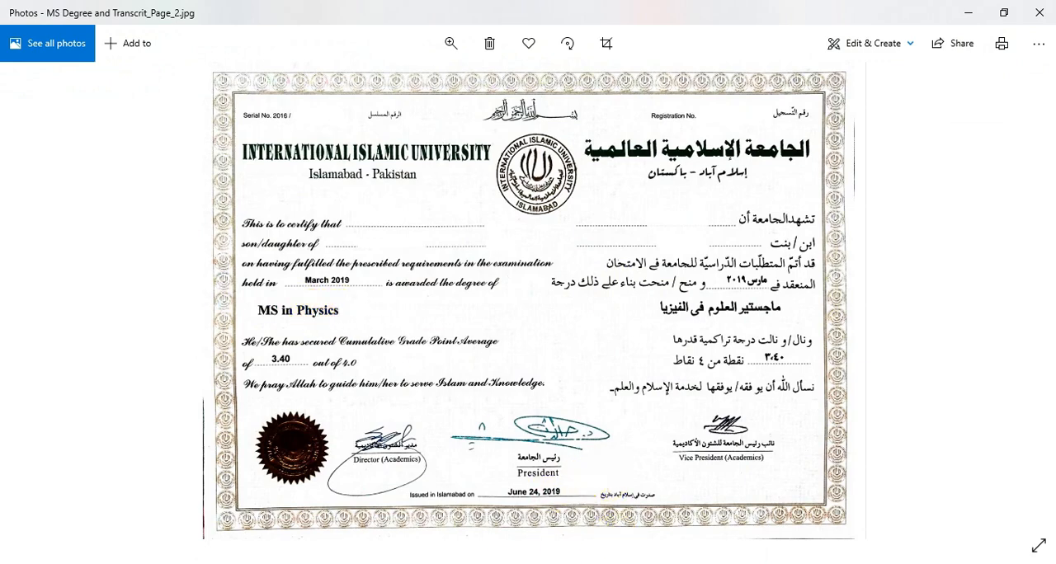
{"action": "key", "text": "alt+Tab"}
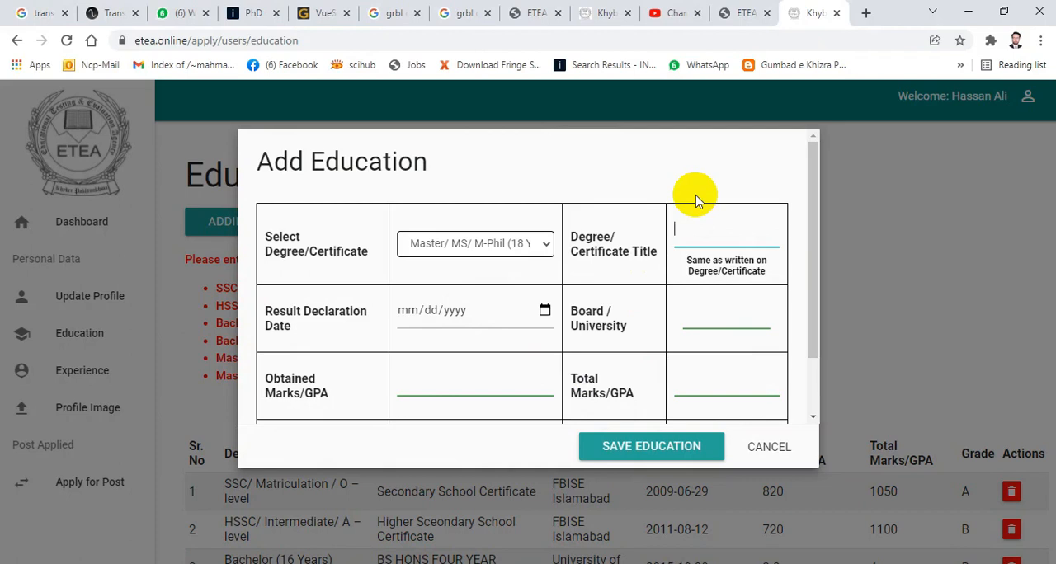
{"action": "left_click", "coordinate": [696, 226]}
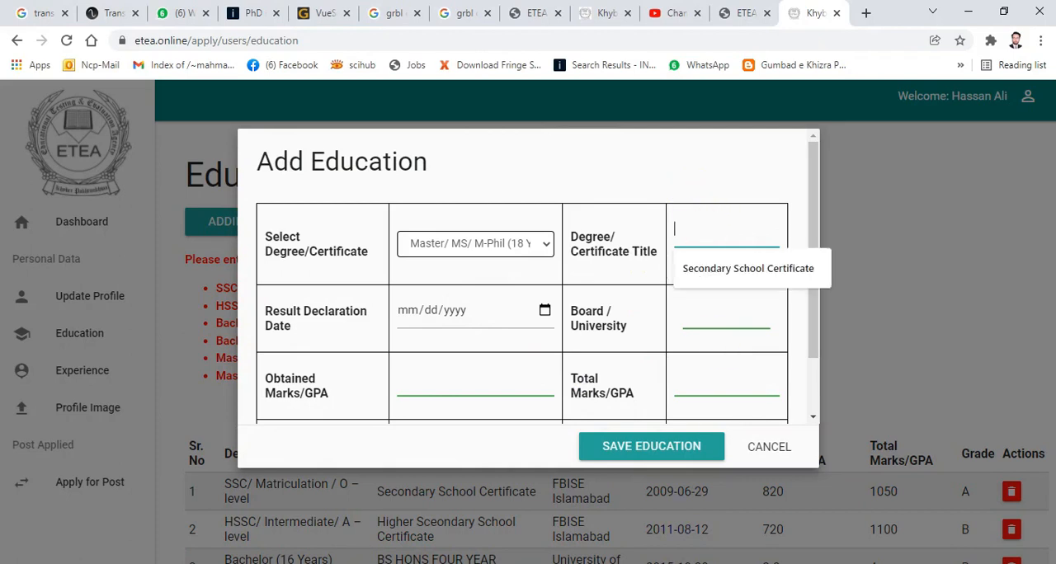
{"action": "key", "text": "alt+Tab"}
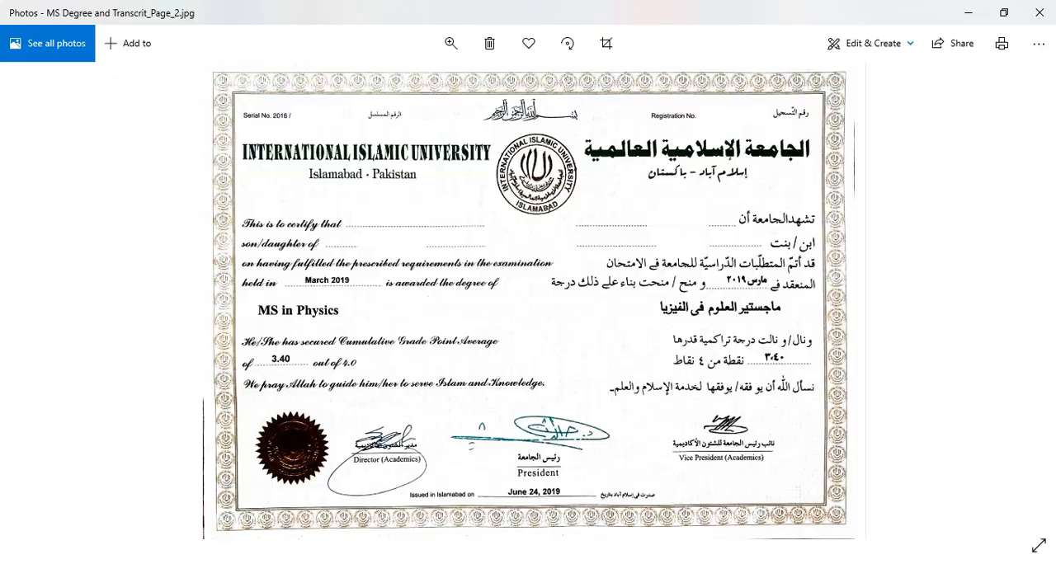
{"action": "key", "text": "alt+Tab"}
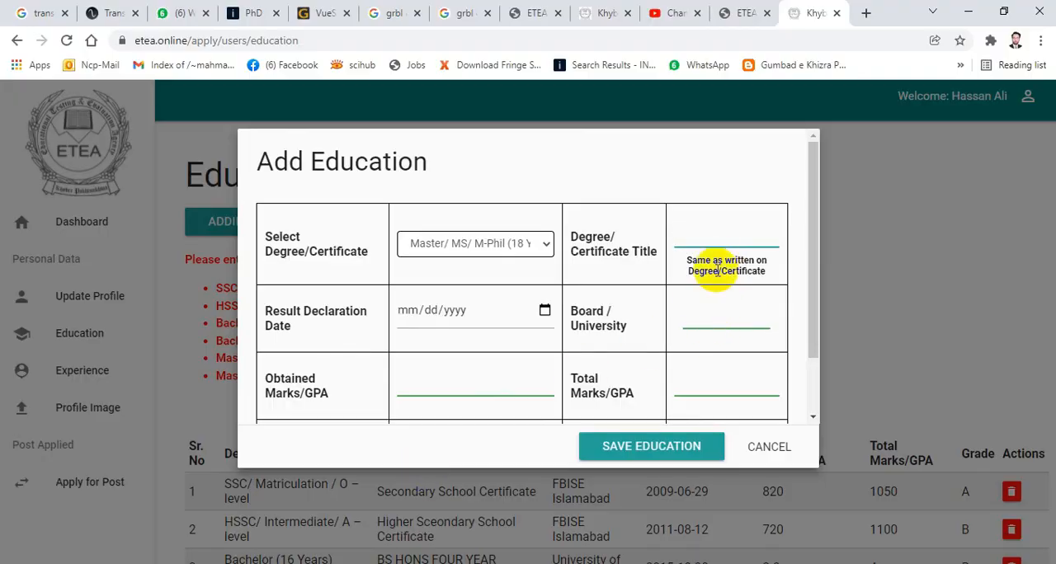
- Enter "MS in Physics" as the degree title of the master's record
{"action": "left_click", "coordinate": [707, 228]}
{"action": "type", "text": "MS in"}
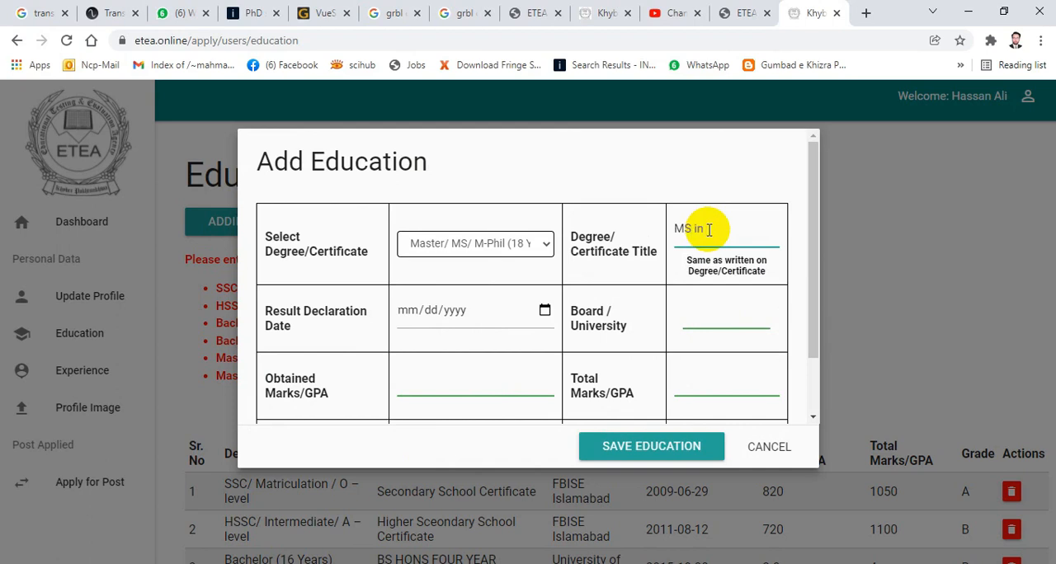
{"action": "type", "text": " Physics"}
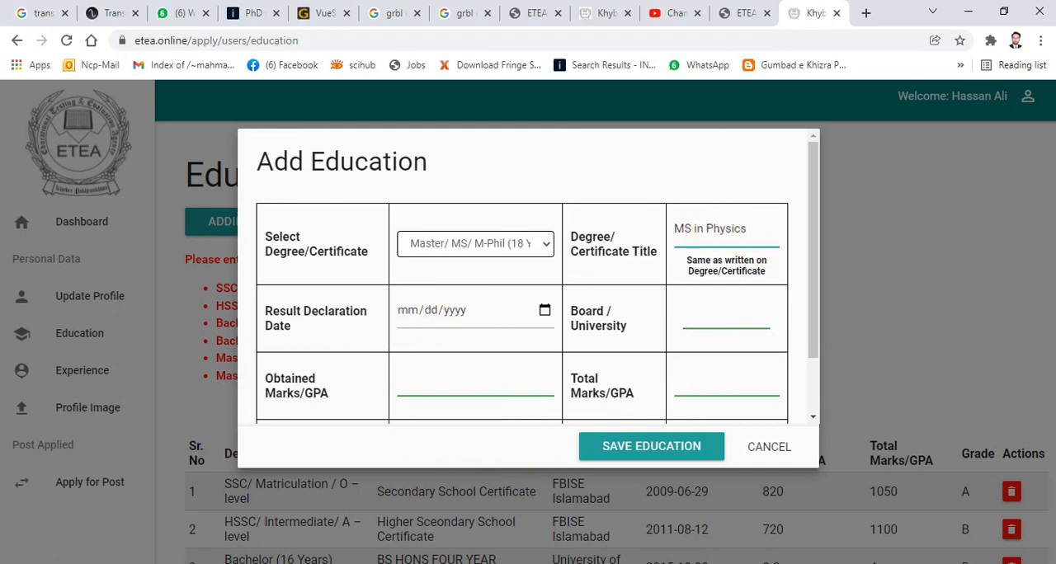
- Consult the MS certificate in Photos and set the master's result declaration date to 05/23/2019, grade to A and university to IIU Islamabad
{"action": "key", "text": "alt+Tab"}
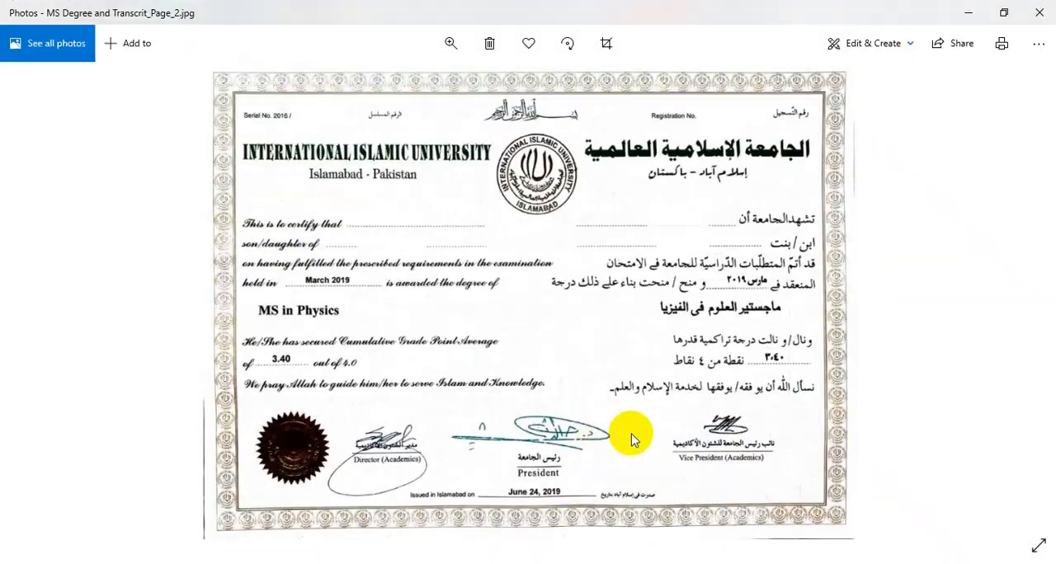
{"action": "scroll", "coordinate": [631, 437], "scroll_direction": "up", "scroll_amount": 3}
{"action": "scroll", "coordinate": [631, 433], "scroll_direction": "down", "scroll_amount": 3}
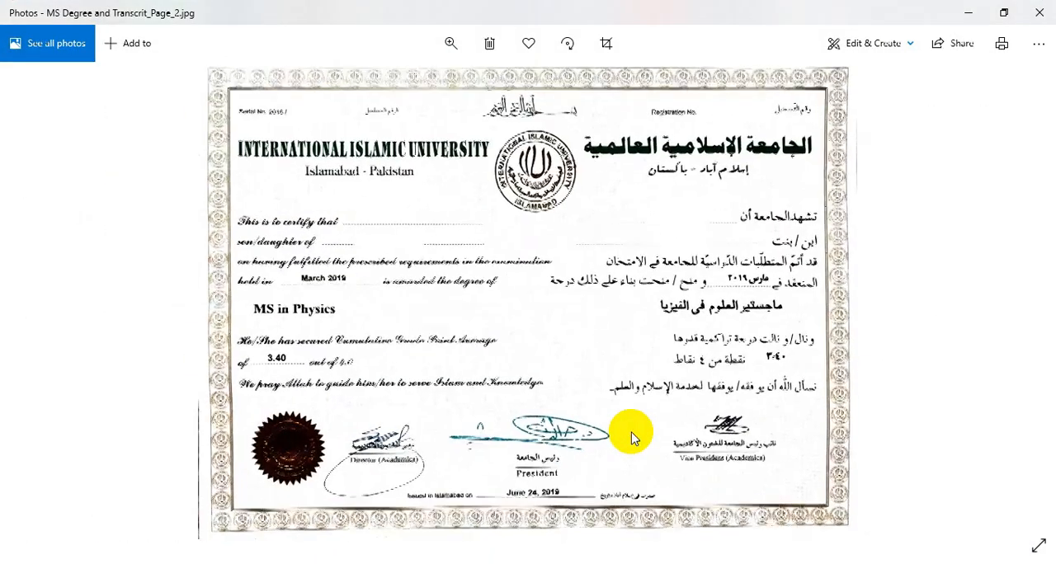
{"action": "key", "text": "alt+Tab"}
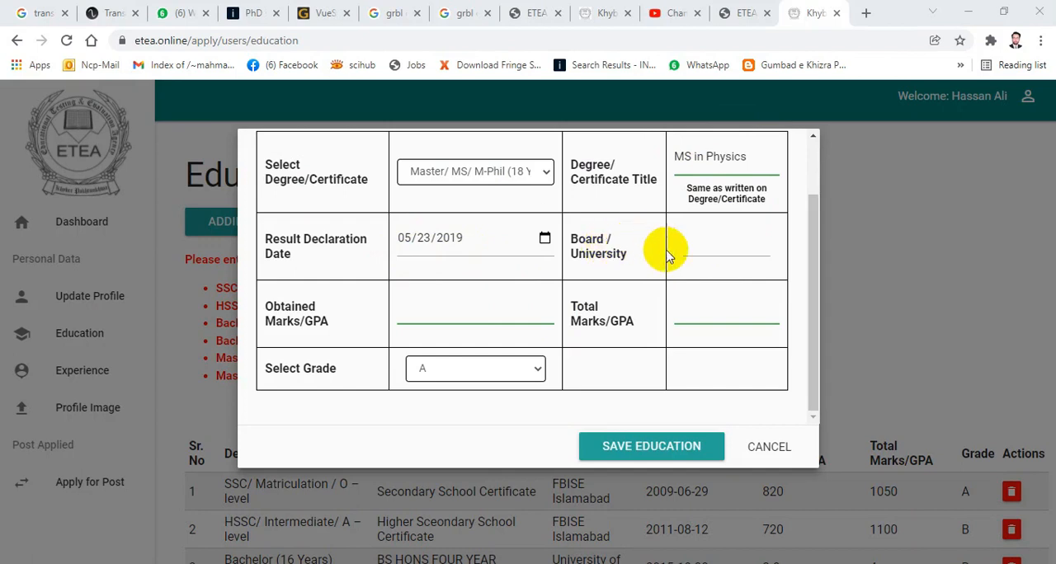
{"action": "left_click", "coordinate": [725, 245]}
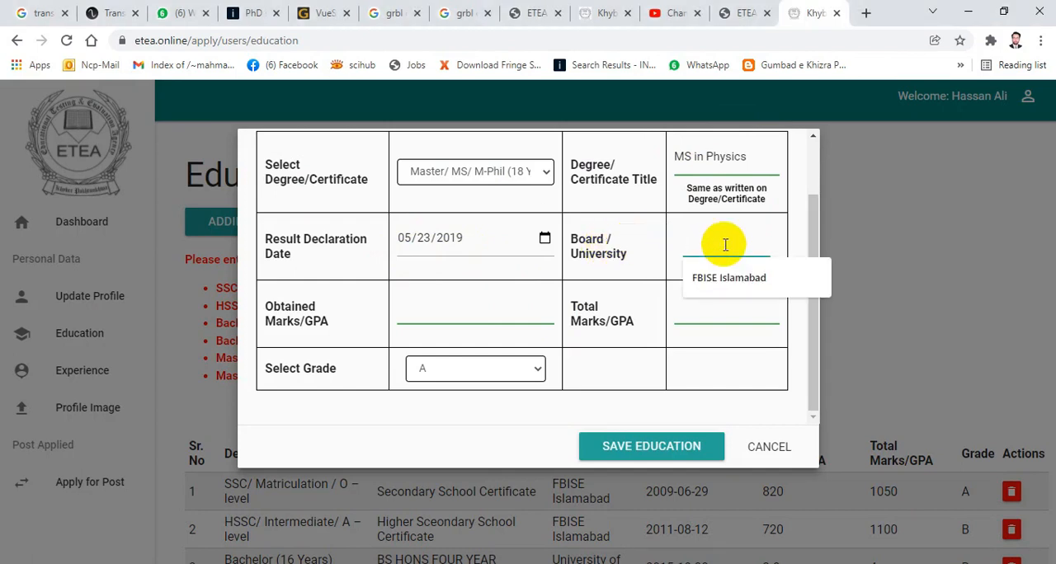
{"action": "type", "text": "IIU Is"}
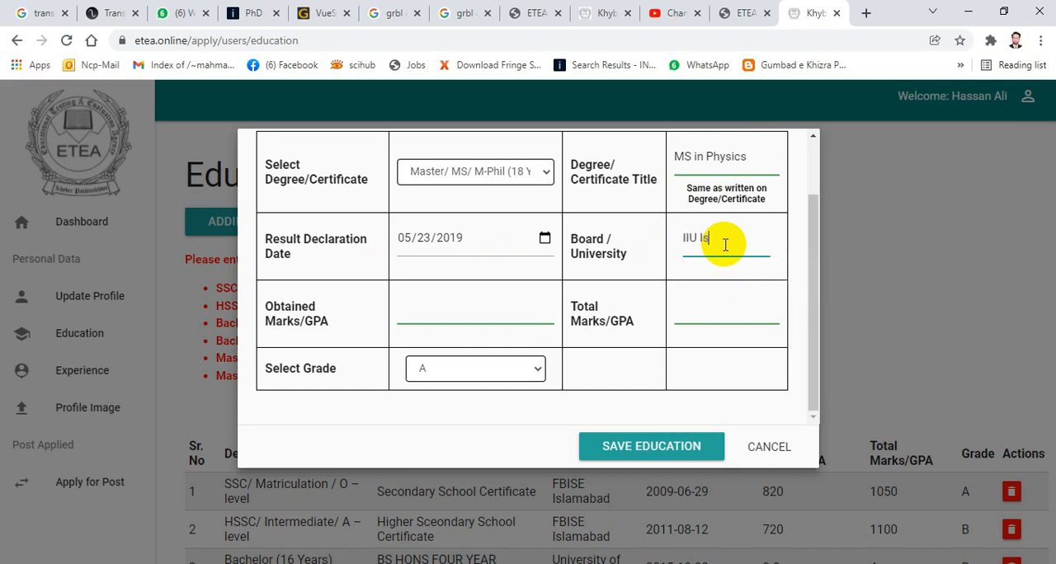
{"action": "type", "text": "lamabad"}
- Set the master's obtained GPA to 3.40 and the total GPA to 4.00
{"action": "left_click", "coordinate": [506, 307]}
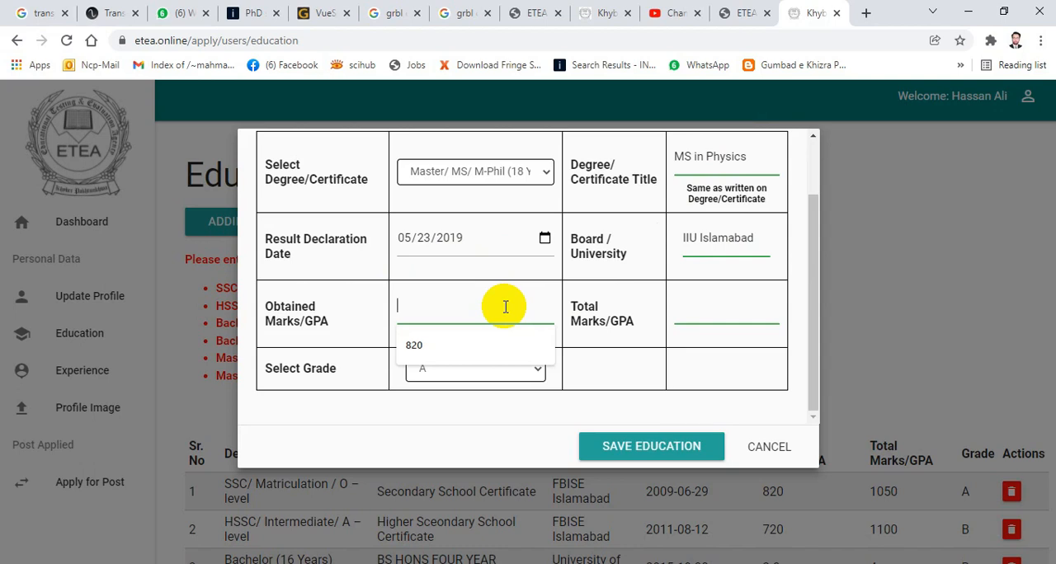
{"action": "type", "text": "3.40"}
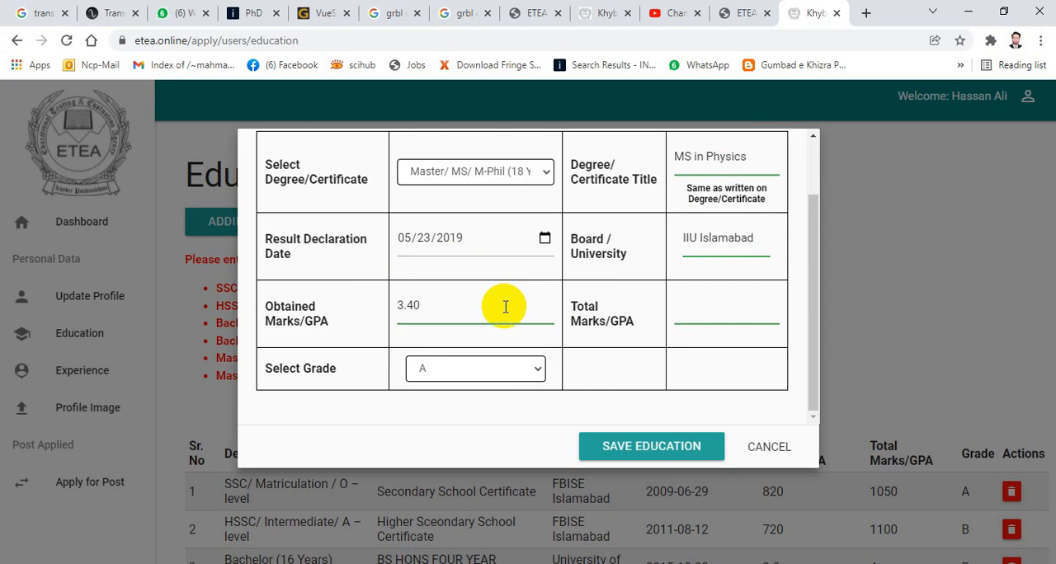
{"action": "left_click", "coordinate": [756, 300]}
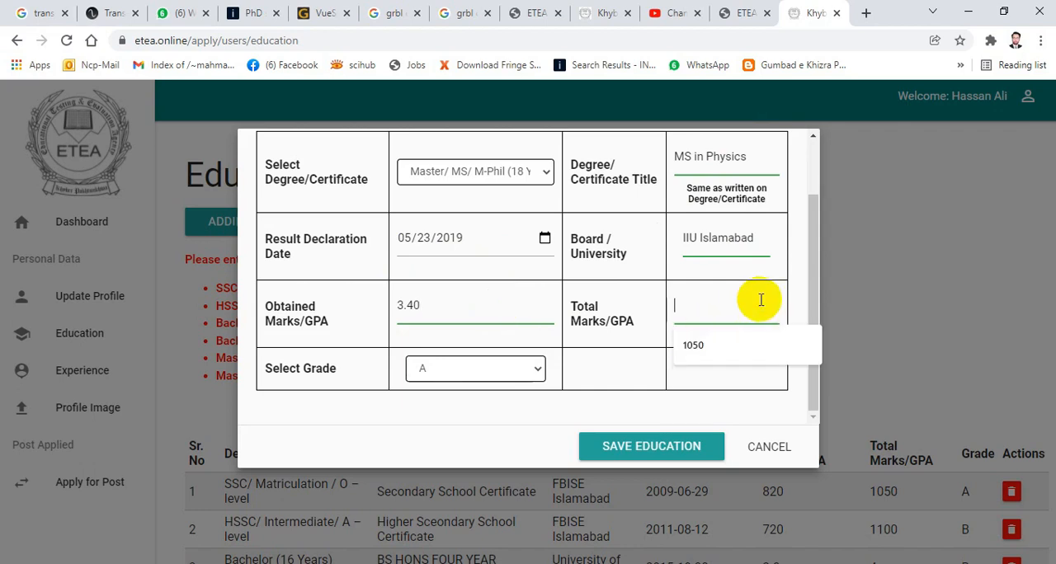
{"action": "type", "text": "4"}
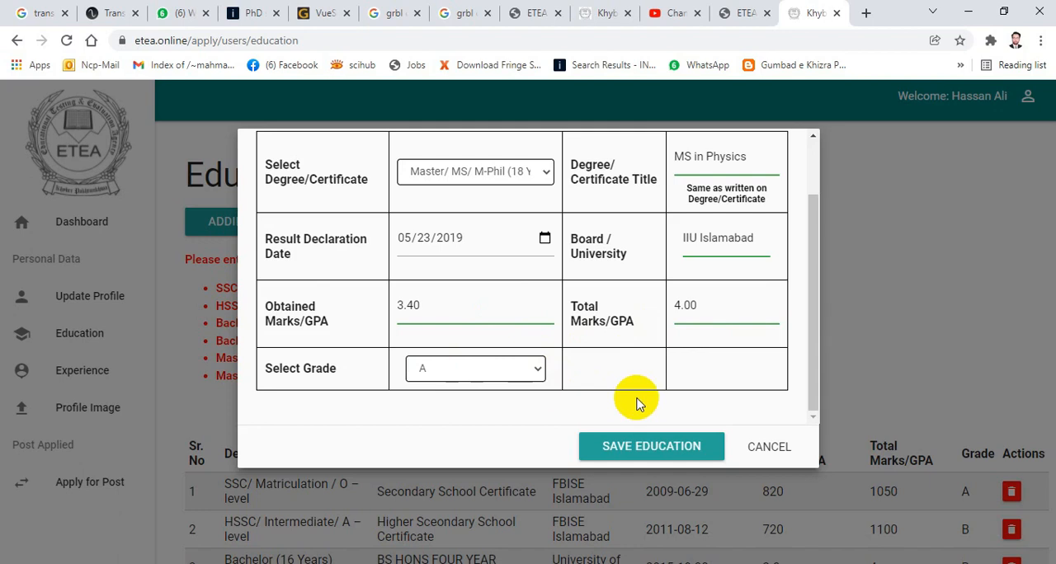
- Review and save the master's education record, acknowledge the confirmation, and close the blank education form to view the records table
{"action": "scroll", "coordinate": [650, 373], "scroll_direction": "up", "scroll_amount": 1}
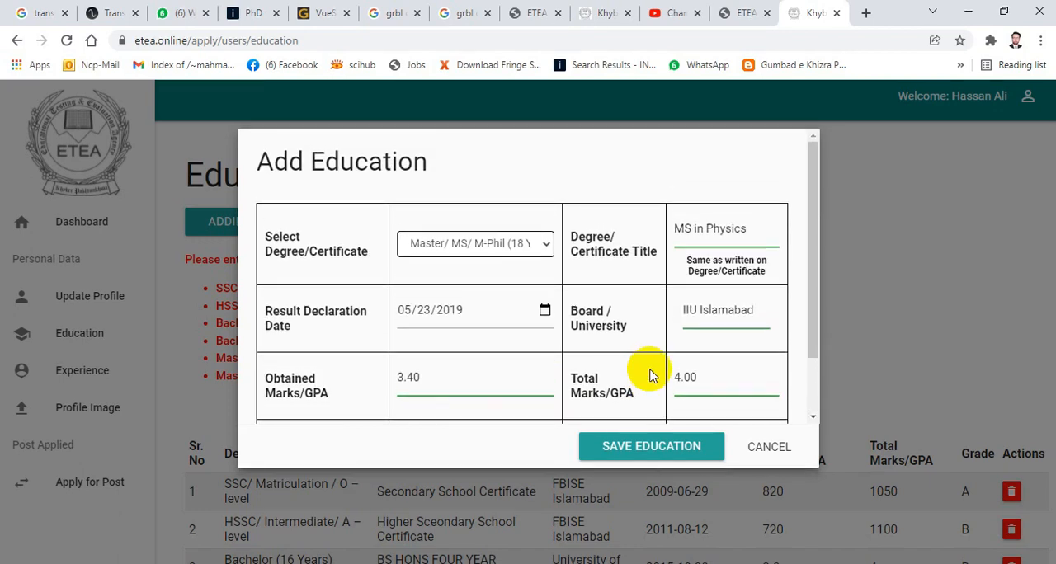
{"action": "scroll", "coordinate": [649, 376], "scroll_direction": "down", "scroll_amount": 1}
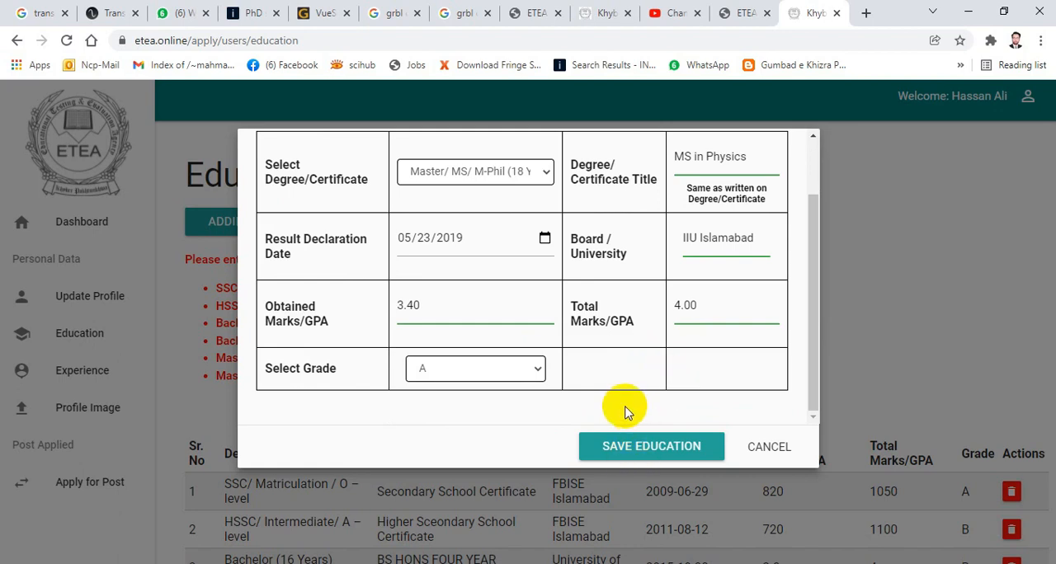
{"action": "left_click", "coordinate": [626, 450]}
{"action": "left_click", "coordinate": [674, 412]}
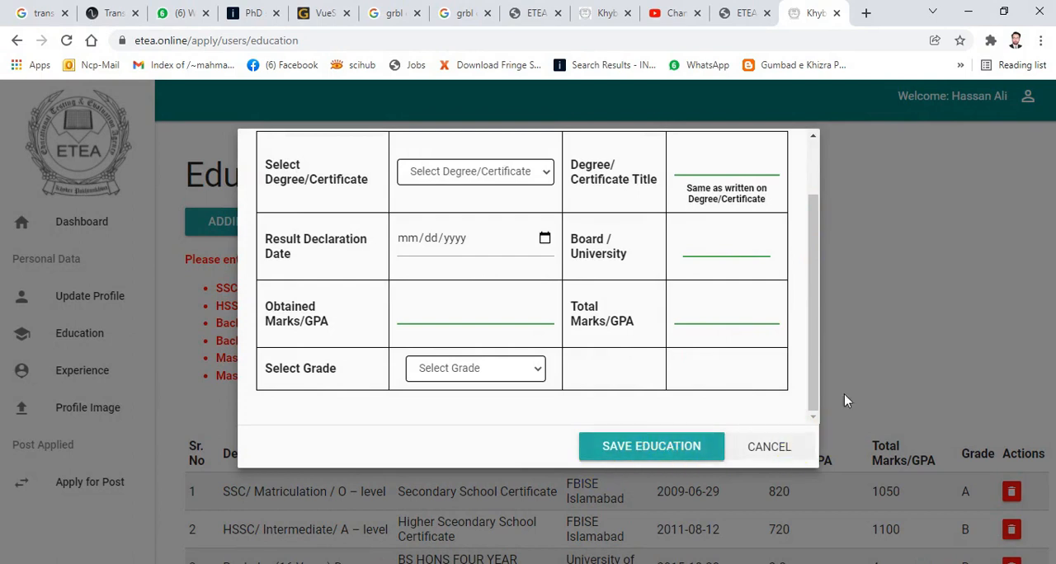
{"action": "left_click", "coordinate": [768, 446]}
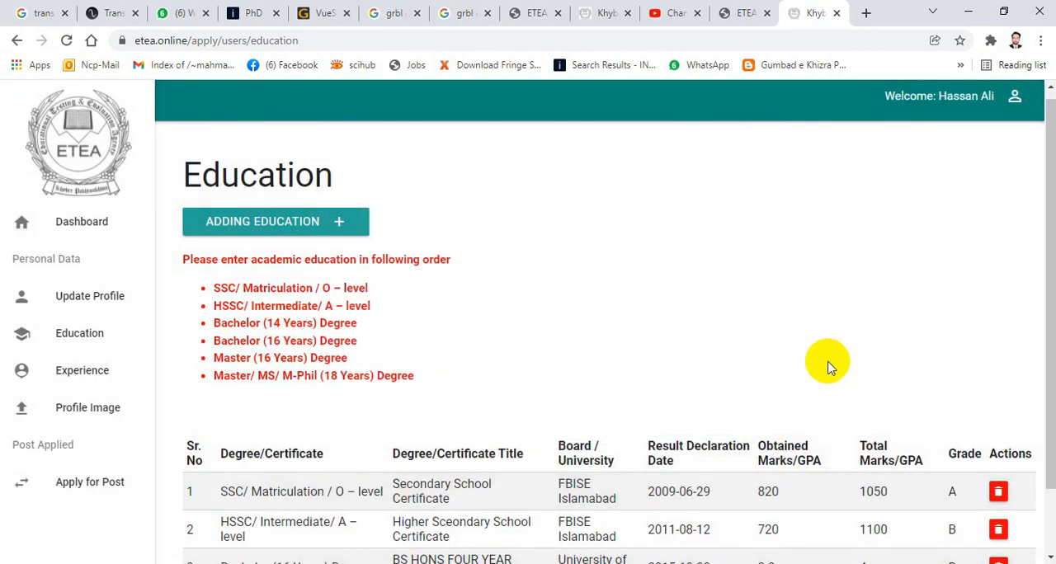
{"action": "scroll", "coordinate": [824, 358], "scroll_direction": "down", "scroll_amount": 1}
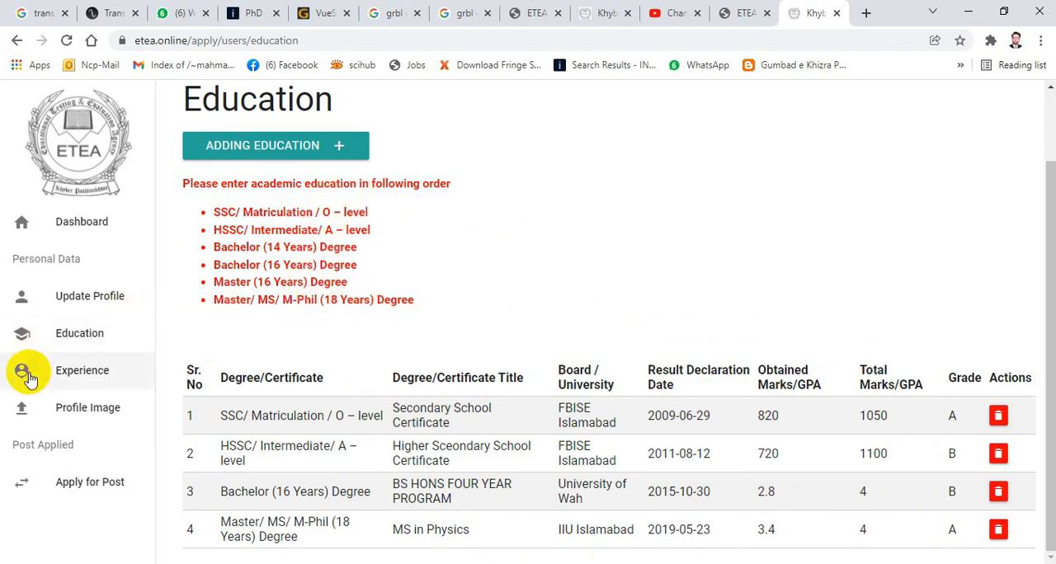
{"action": "left_click", "coordinate": [83, 373]}
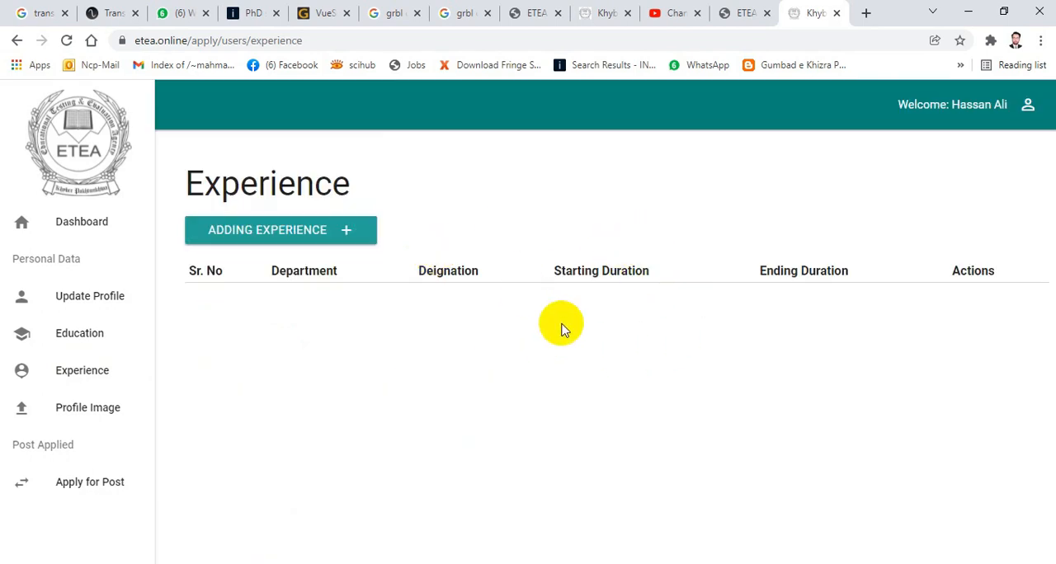
{"action": "left_click", "coordinate": [315, 236]}
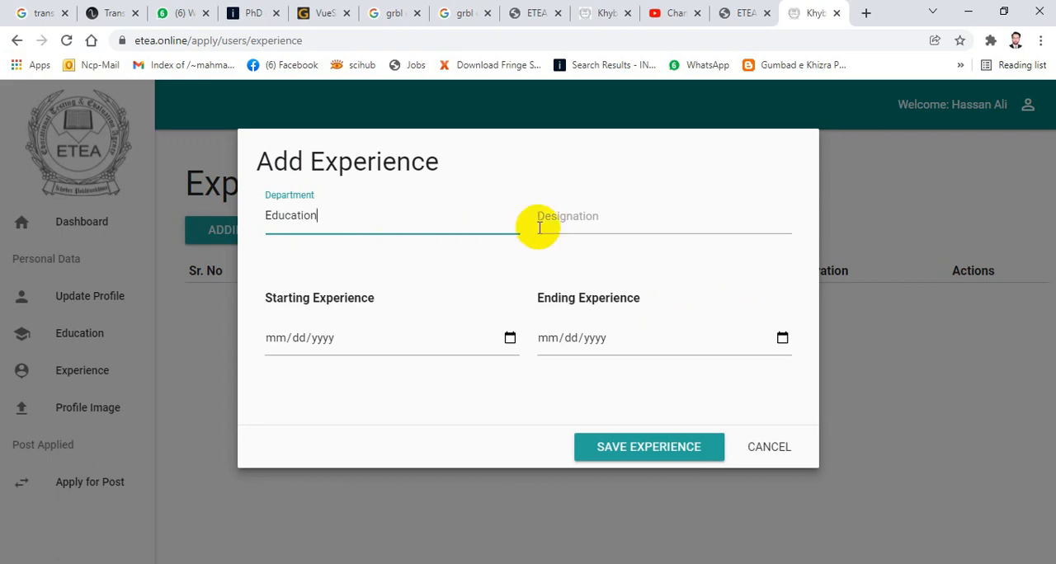
{"action": "left_click", "coordinate": [595, 212]}
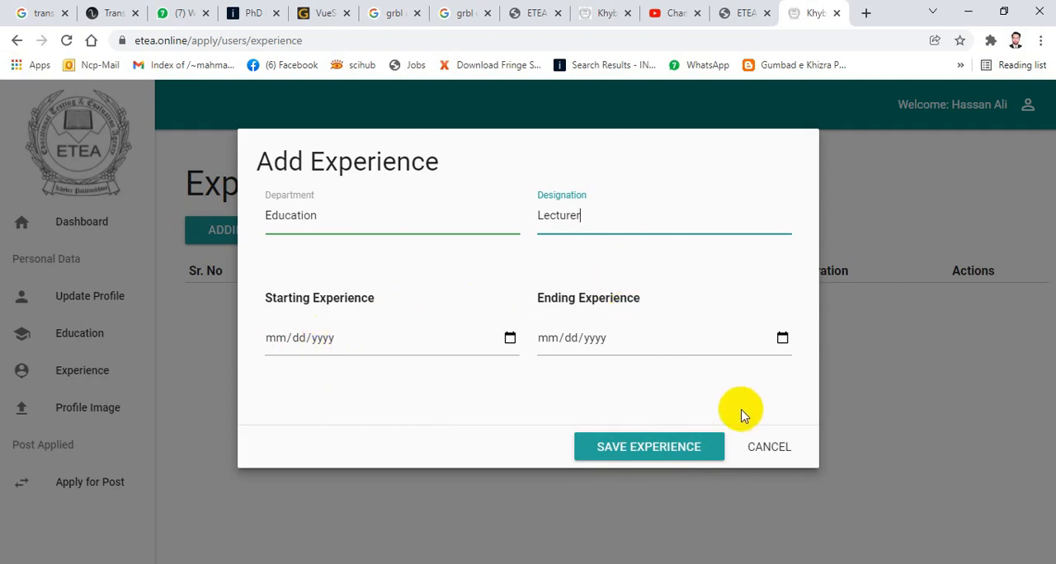
{"action": "left_click", "coordinate": [767, 446]}
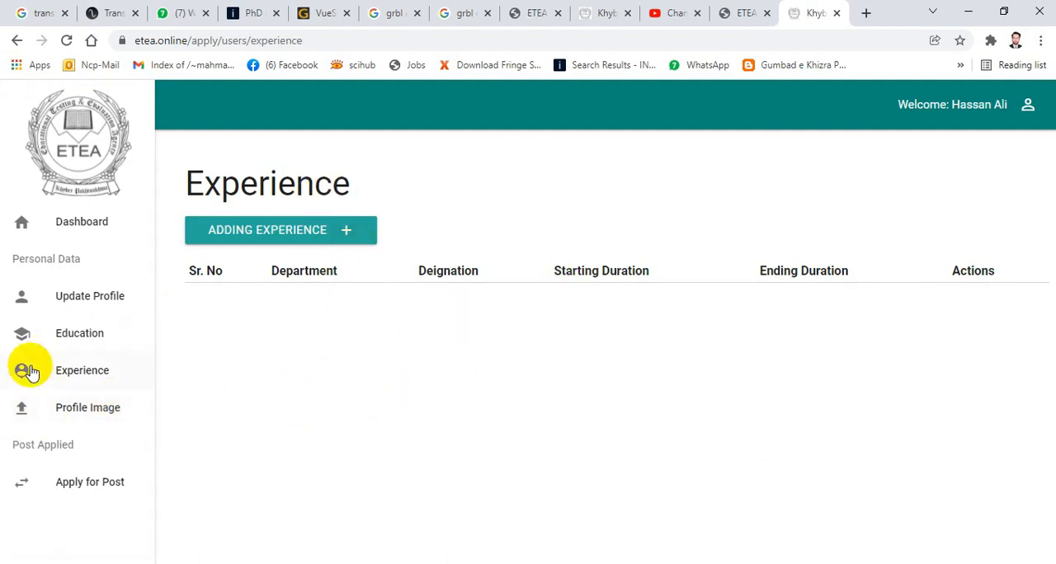
- Open the profile image upload page and check the pixel dimensions of Untitleddfd-ddd1.png in PhotoScape X
{"action": "left_click", "coordinate": [80, 410]}
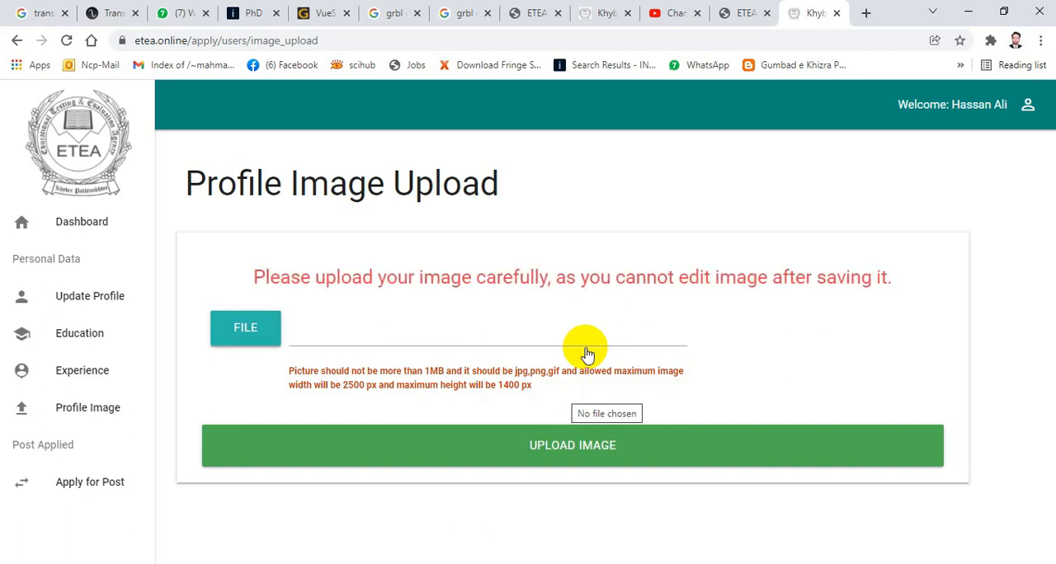
{"action": "left_click", "coordinate": [623, 342]}
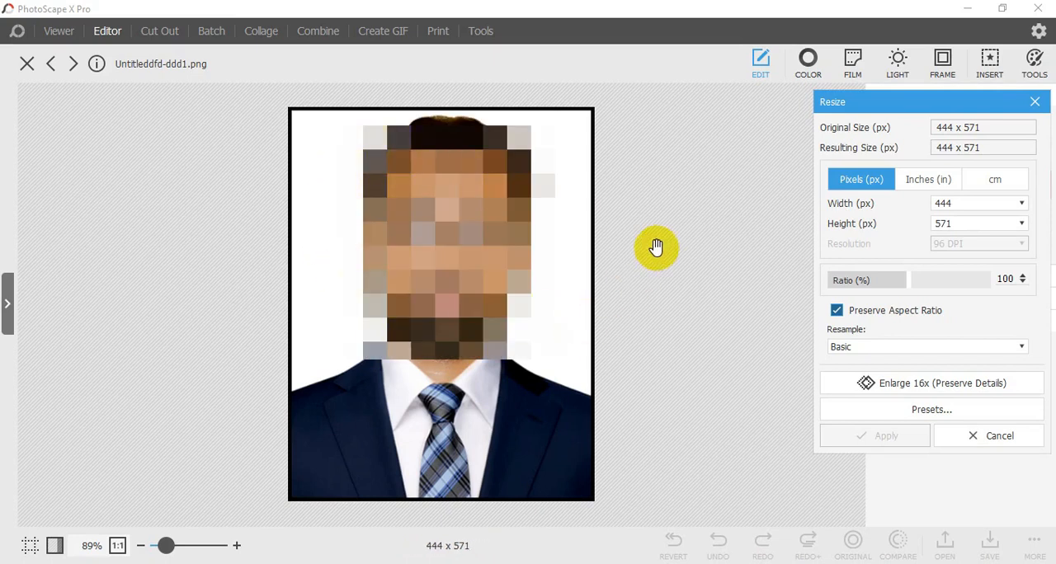
{"action": "left_click", "coordinate": [1034, 101]}
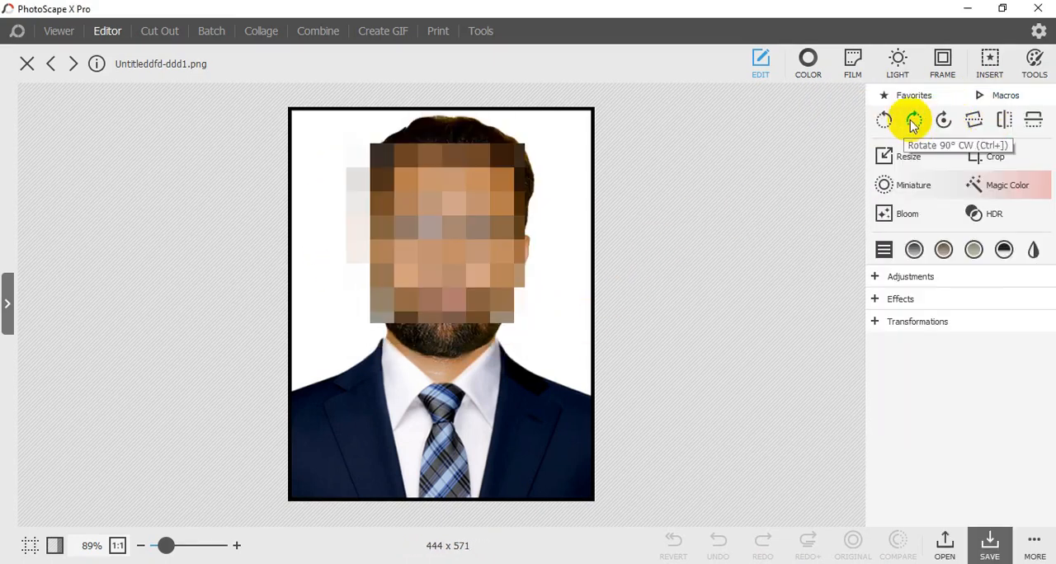
{"action": "left_click", "coordinate": [881, 157]}
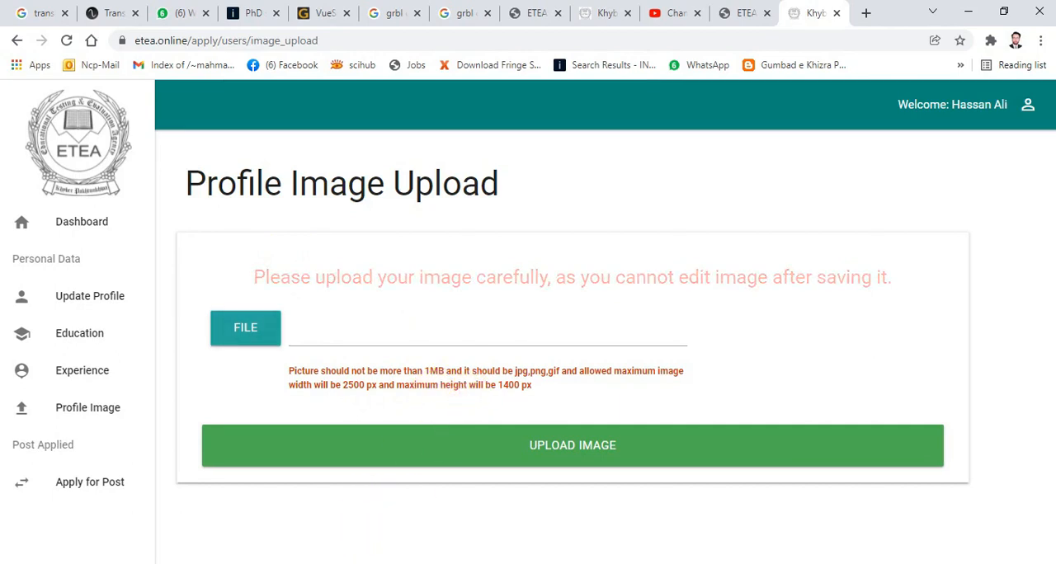
{"action": "left_click", "coordinate": [360, 563]}
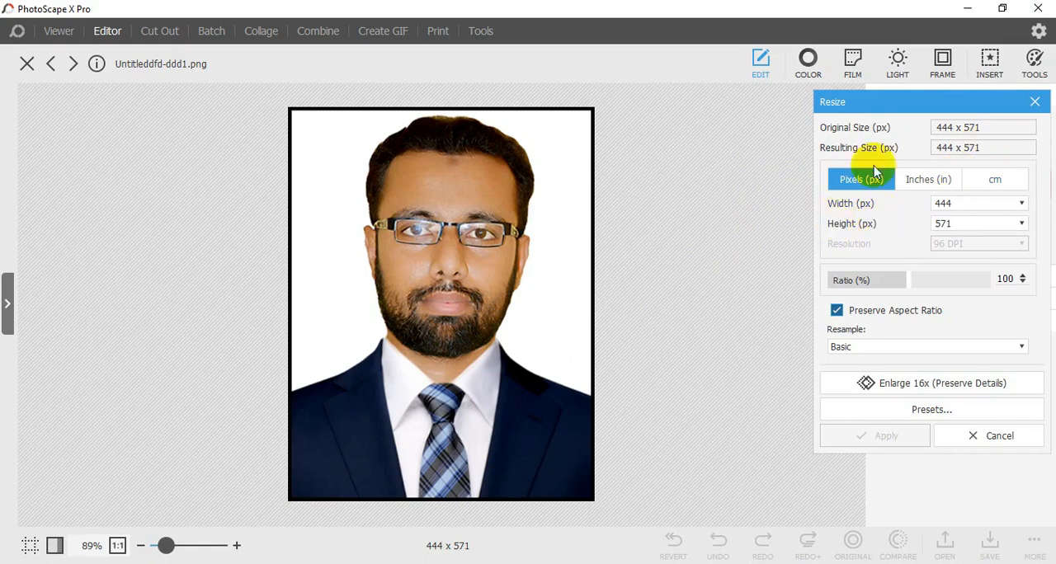
{"action": "left_click", "coordinate": [1037, 103]}
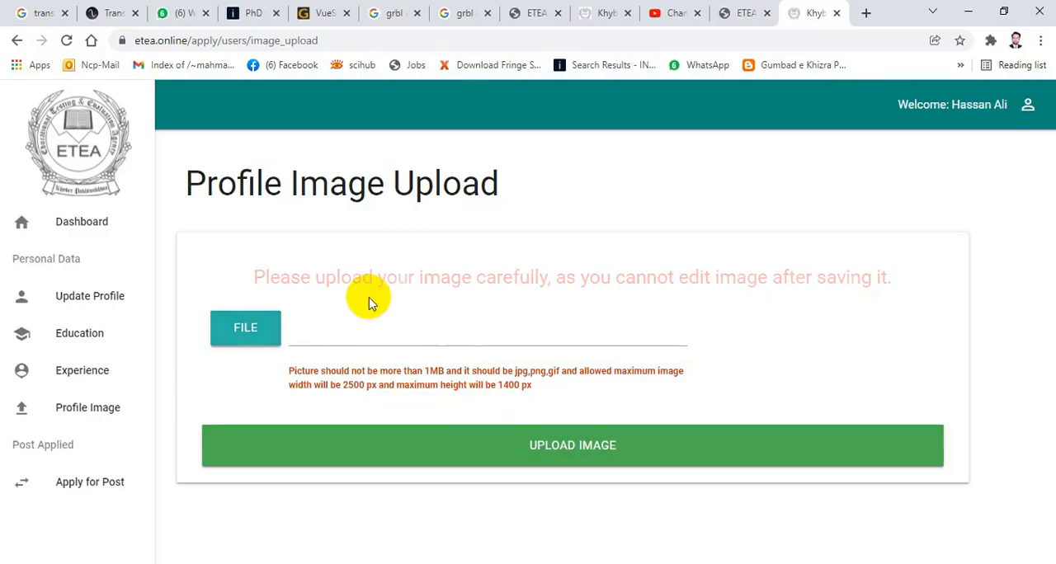
- Choose Untitleddfd-ddd1.png from the Documents folder and upload it as the profile image
{"action": "left_click", "coordinate": [247, 334]}
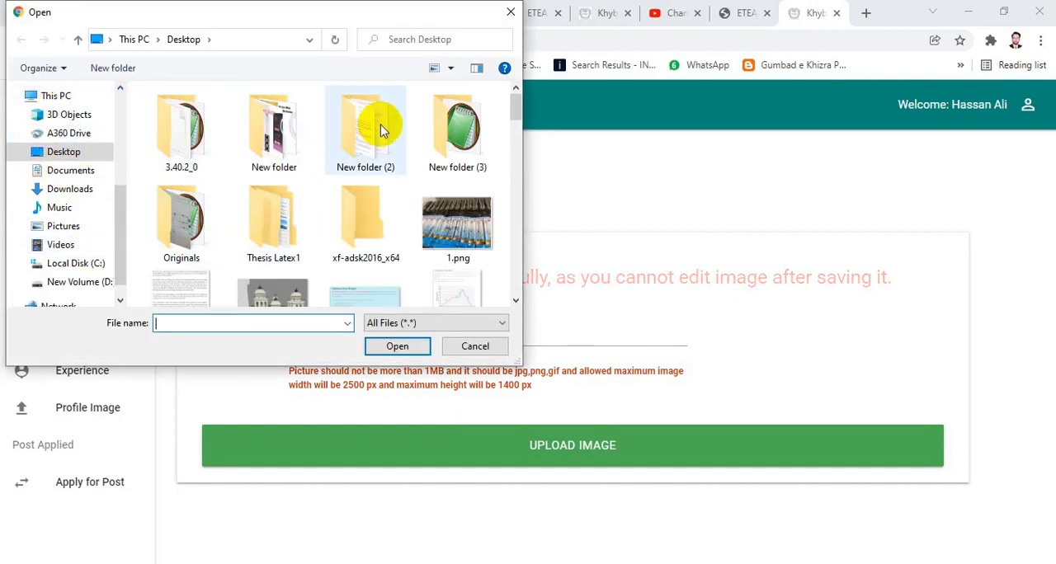
{"action": "left_click", "coordinate": [66, 170]}
{"action": "left_click", "coordinate": [351, 128]}
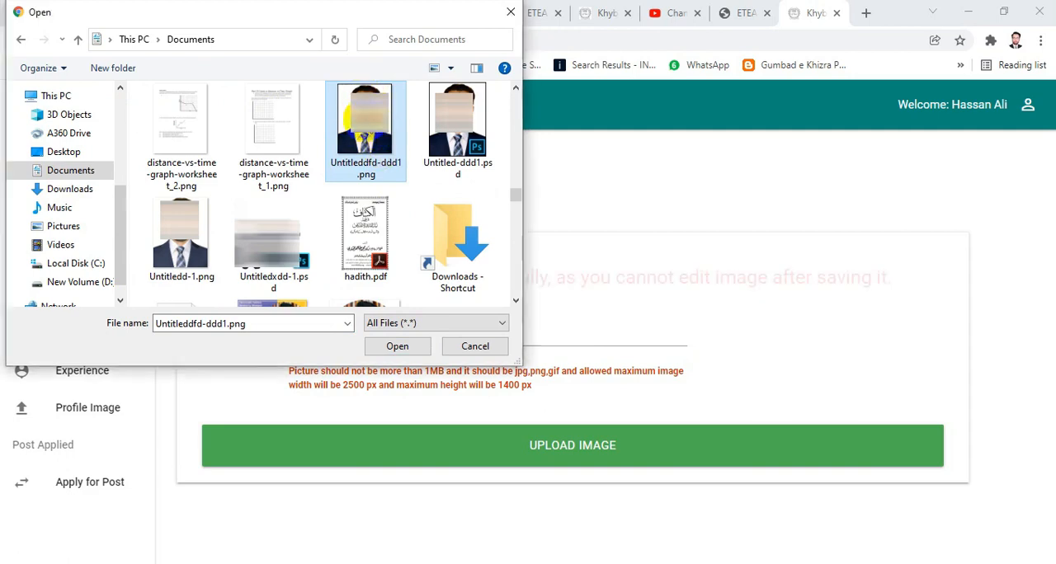
{"action": "double_click", "coordinate": [366, 129]}
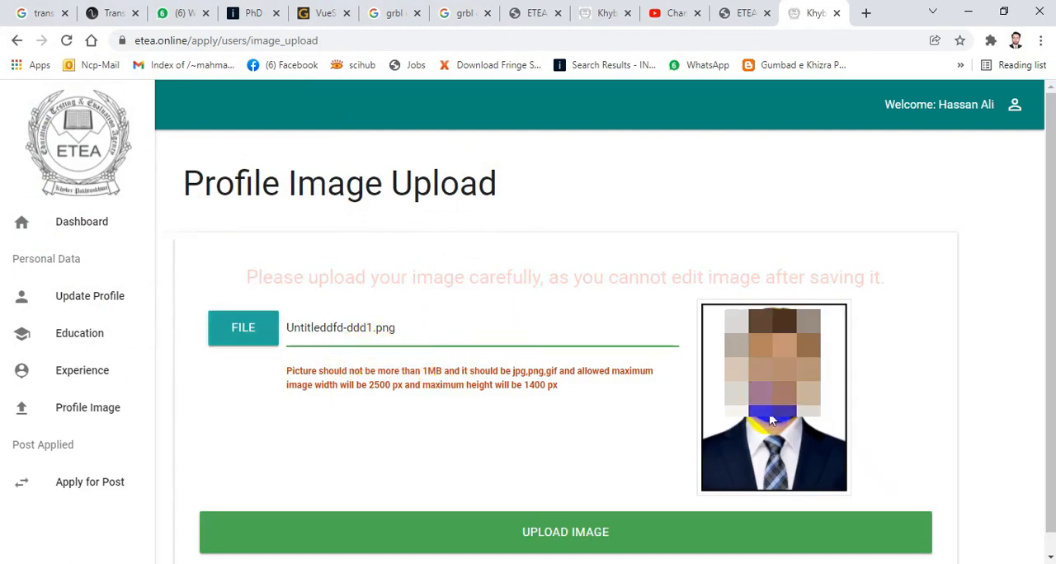
{"action": "scroll", "coordinate": [641, 328], "scroll_direction": "down", "scroll_amount": 1}
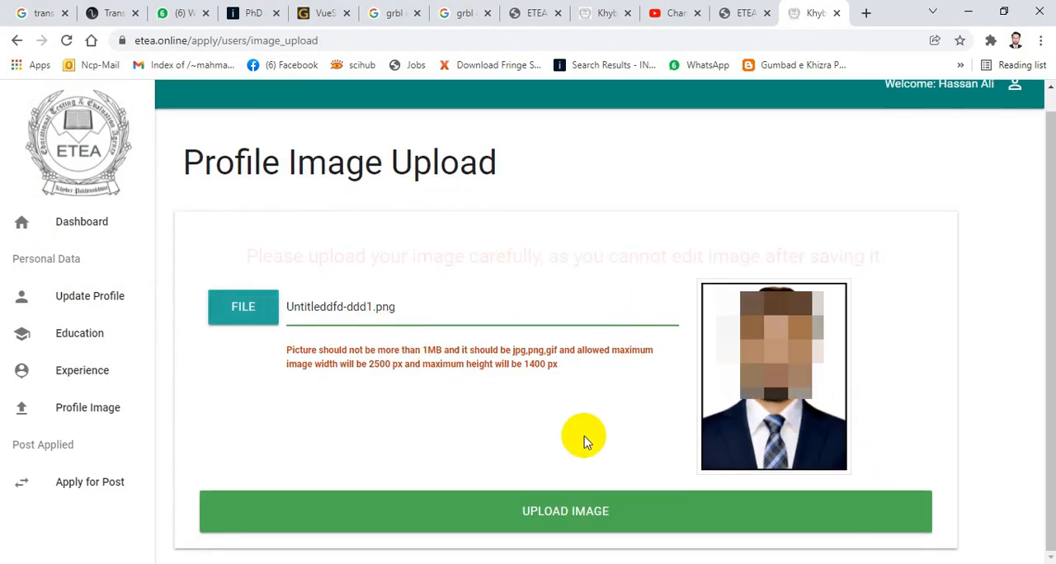
{"action": "left_click", "coordinate": [600, 509]}
{"action": "left_click", "coordinate": [554, 512]}
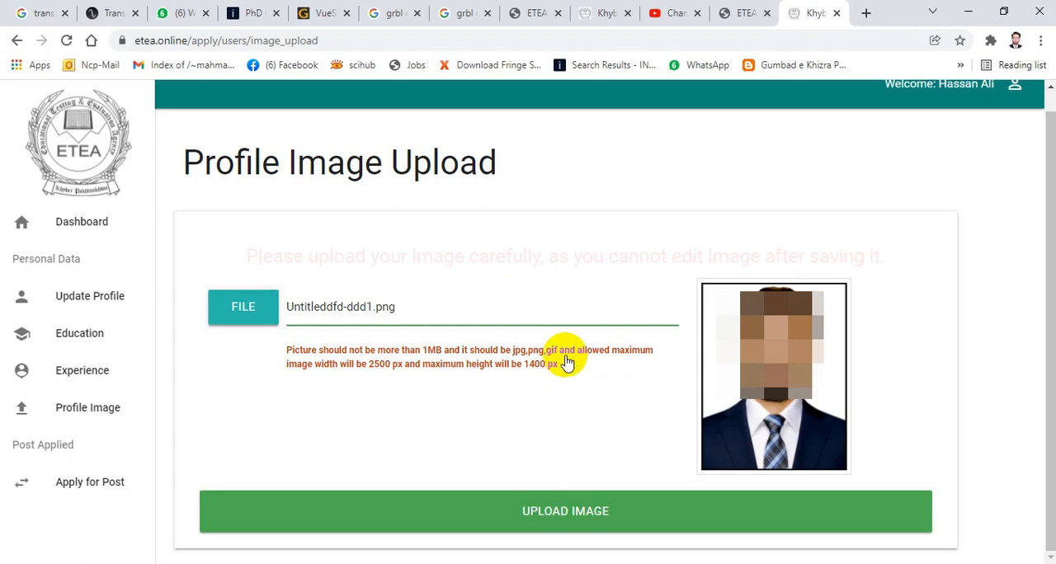
{"action": "scroll", "coordinate": [566, 363], "scroll_direction": "up", "scroll_amount": 1}
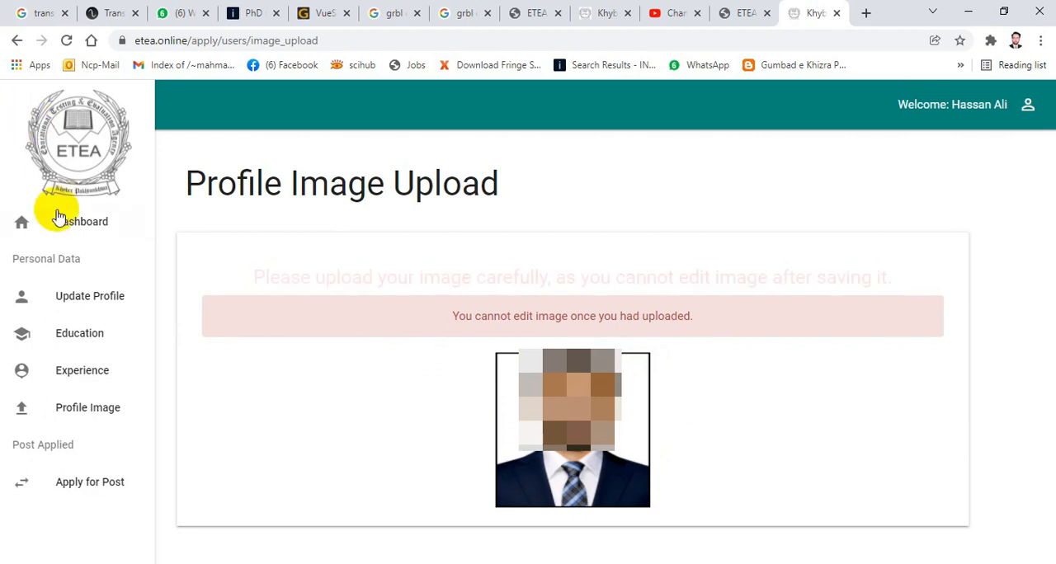
- Open the dashboard and read through the Online Apply Instructions
{"action": "left_click", "coordinate": [76, 228]}
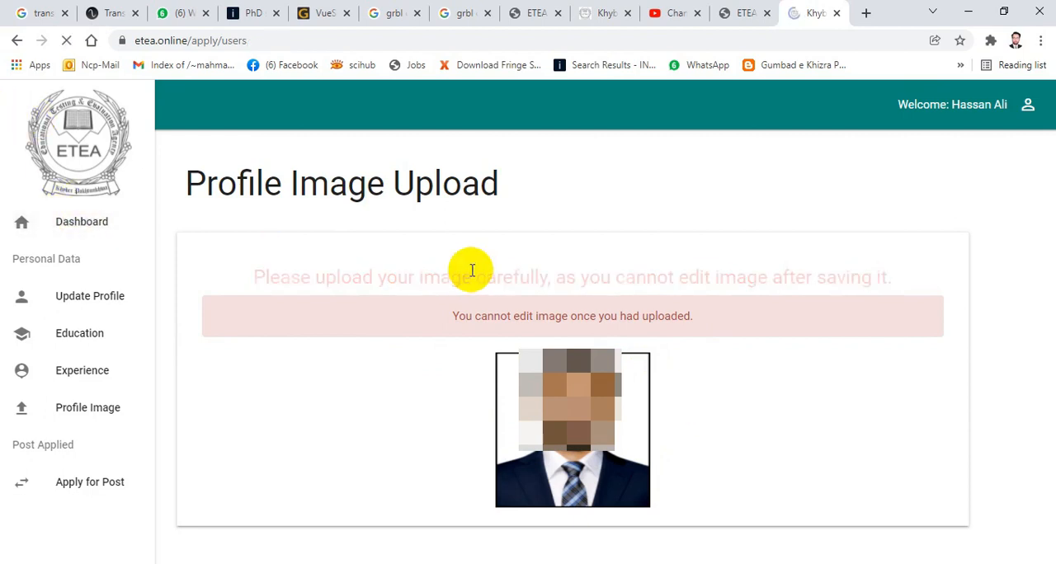
{"action": "left_click", "coordinate": [118, 492]}
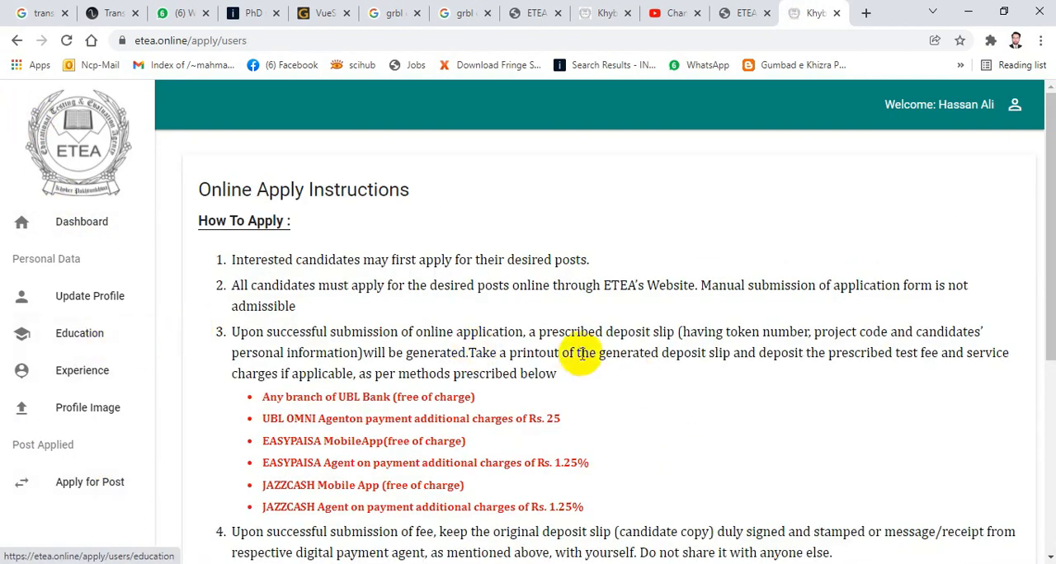
{"action": "scroll", "coordinate": [475, 251], "scroll_direction": "down", "scroll_amount": 2}
{"action": "scroll", "coordinate": [476, 248], "scroll_direction": "down", "scroll_amount": 5}
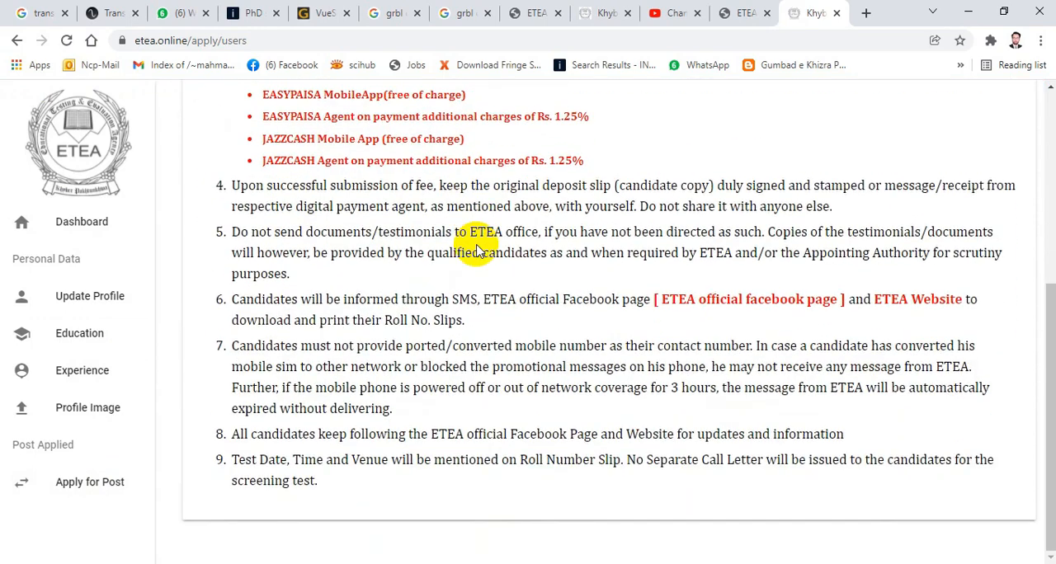
{"action": "scroll", "coordinate": [476, 241], "scroll_direction": "up", "scroll_amount": 2}
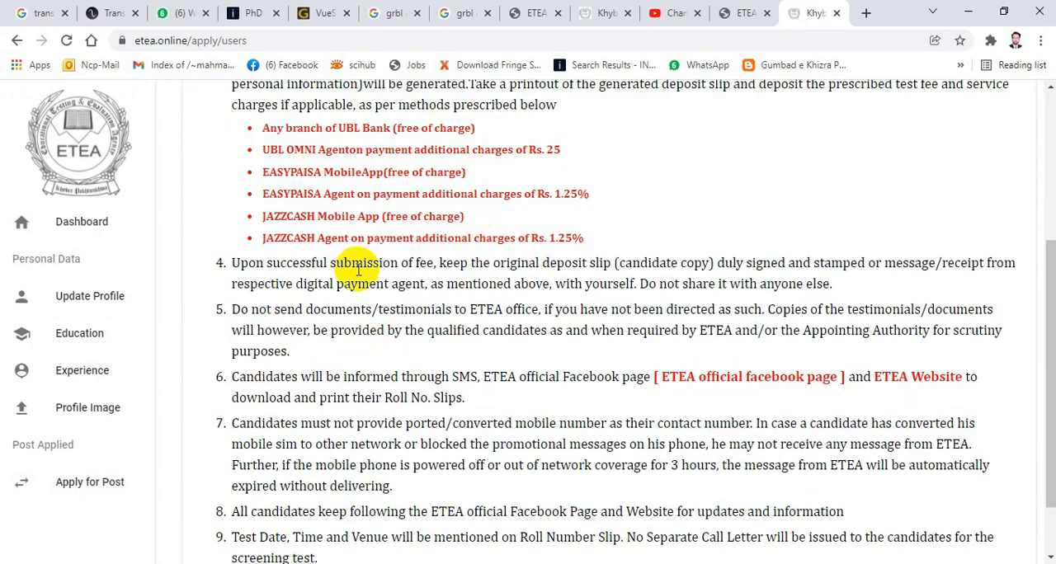
- Open the application for the Teaching Cadres posts in the Elementary & Secondary Education Department from the active projects and view its selectable posts
{"action": "left_click", "coordinate": [80, 490]}
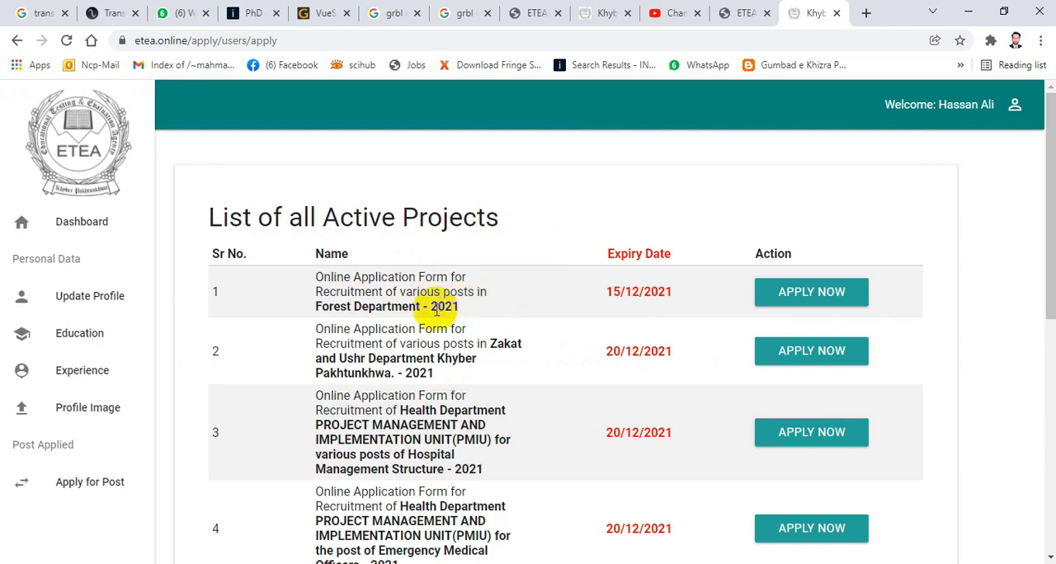
{"action": "scroll", "coordinate": [396, 323], "scroll_direction": "down", "scroll_amount": 3}
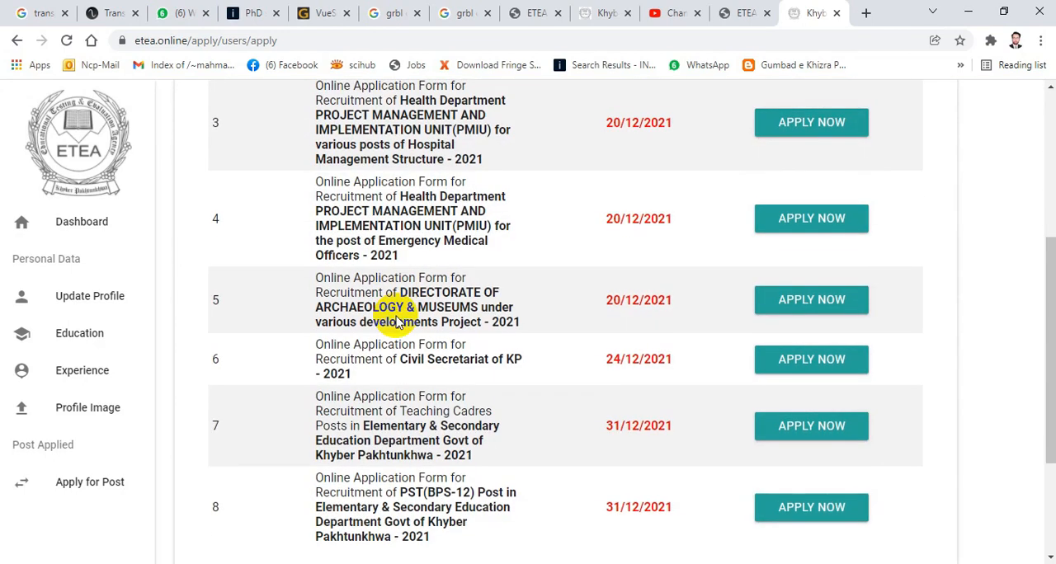
{"action": "scroll", "coordinate": [396, 313], "scroll_direction": "down", "scroll_amount": 2}
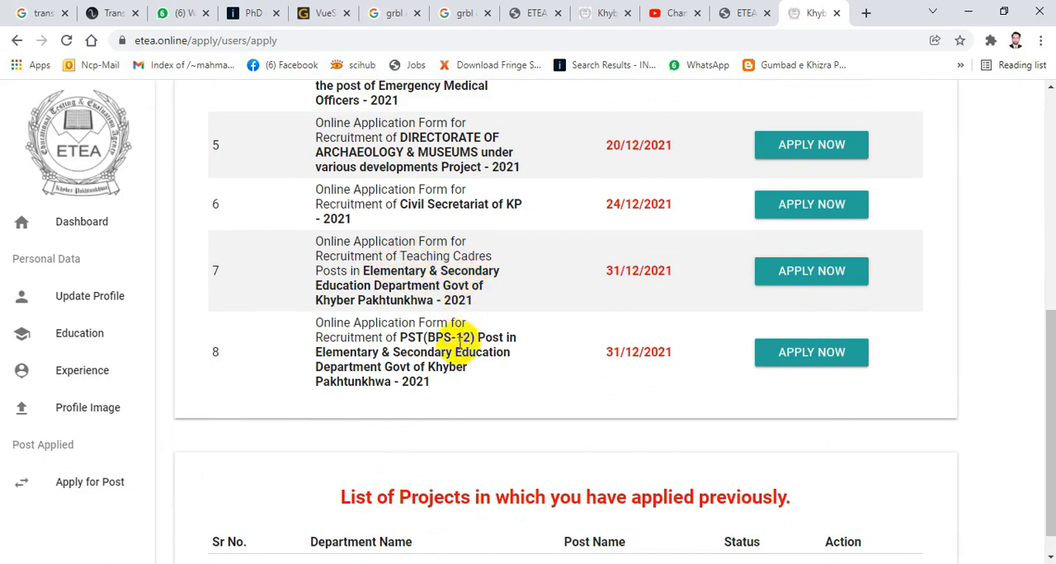
{"action": "scroll", "coordinate": [441, 347], "scroll_direction": "down", "scroll_amount": 1}
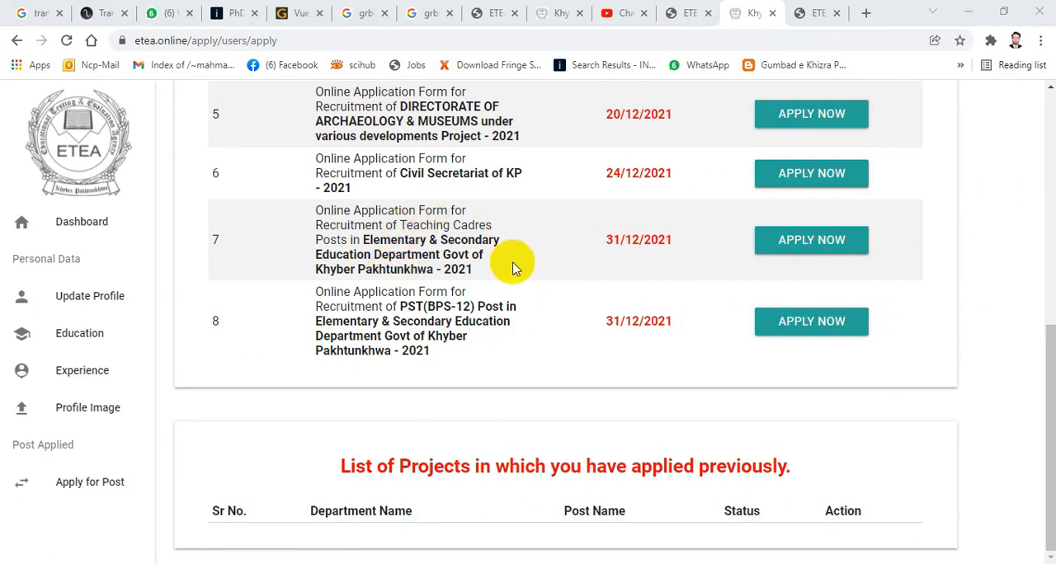
{"action": "left_click", "coordinate": [817, 240]}
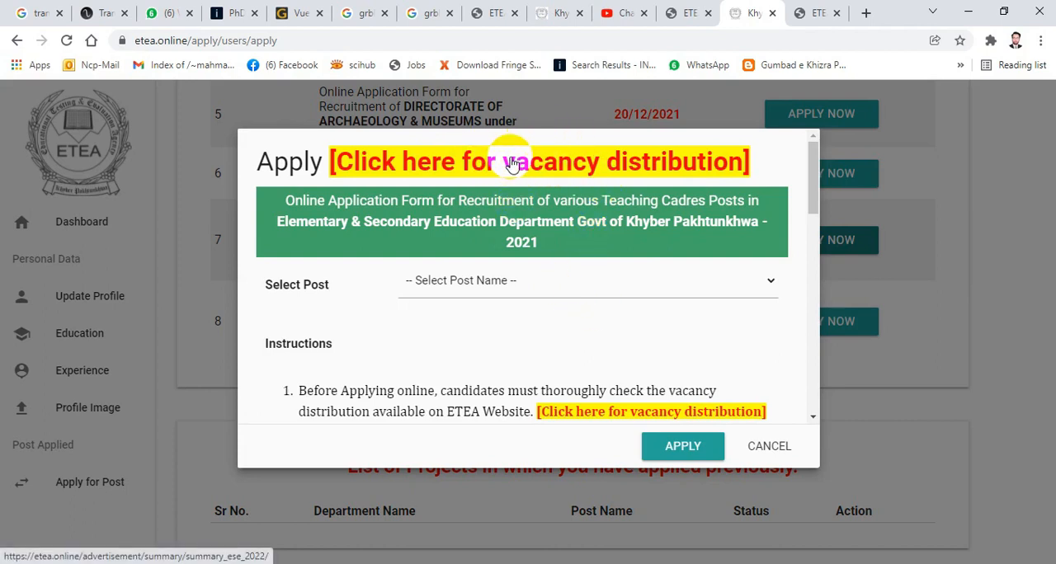
{"action": "left_click", "coordinate": [622, 278]}
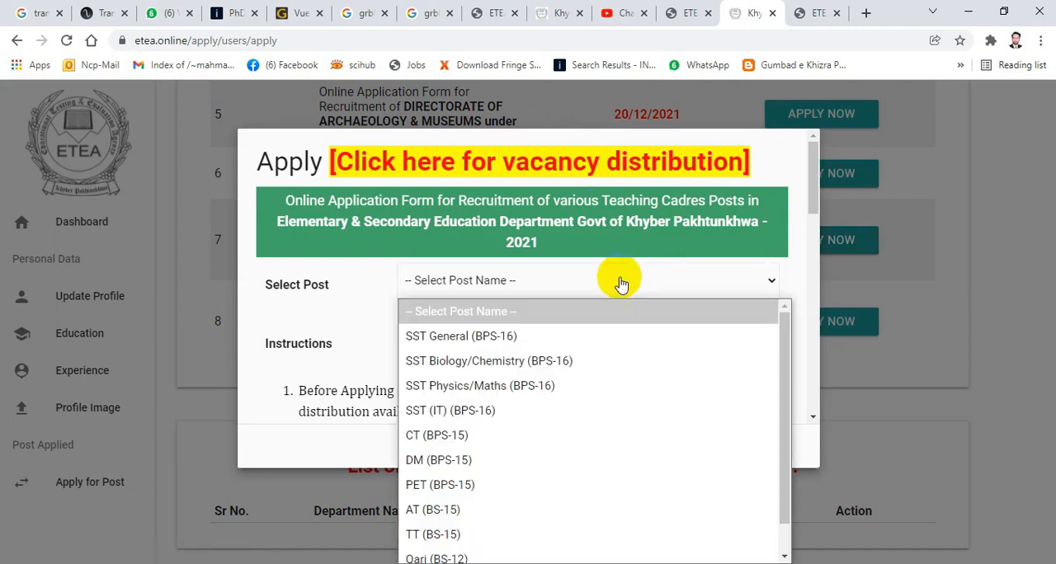
{"action": "left_click", "coordinate": [602, 284]}
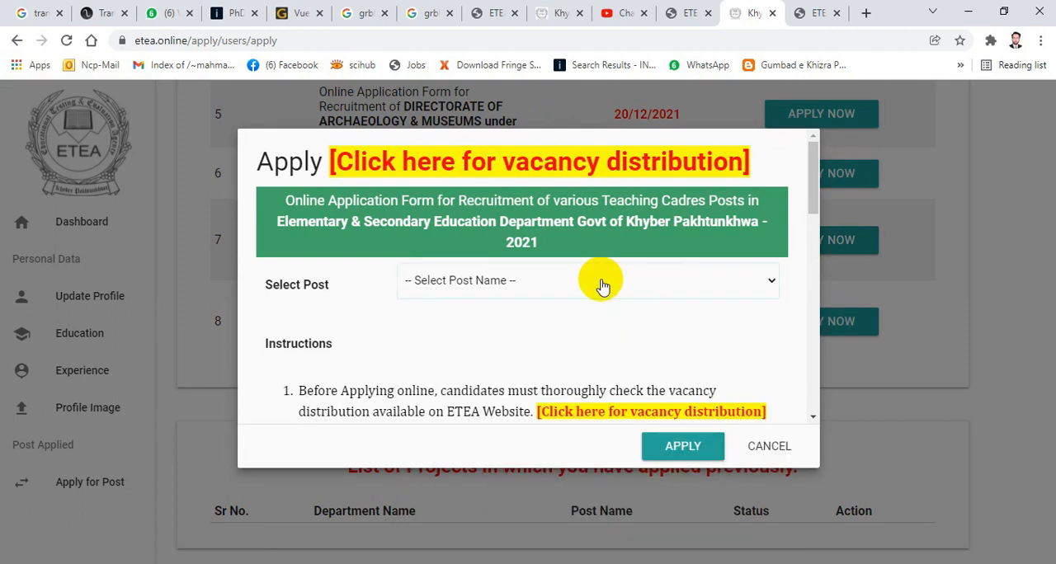
- Consult the vacancy distribution and examine the male SST (BPS-16) vacancies by district and subject in the PDF
{"action": "left_click", "coordinate": [549, 166]}
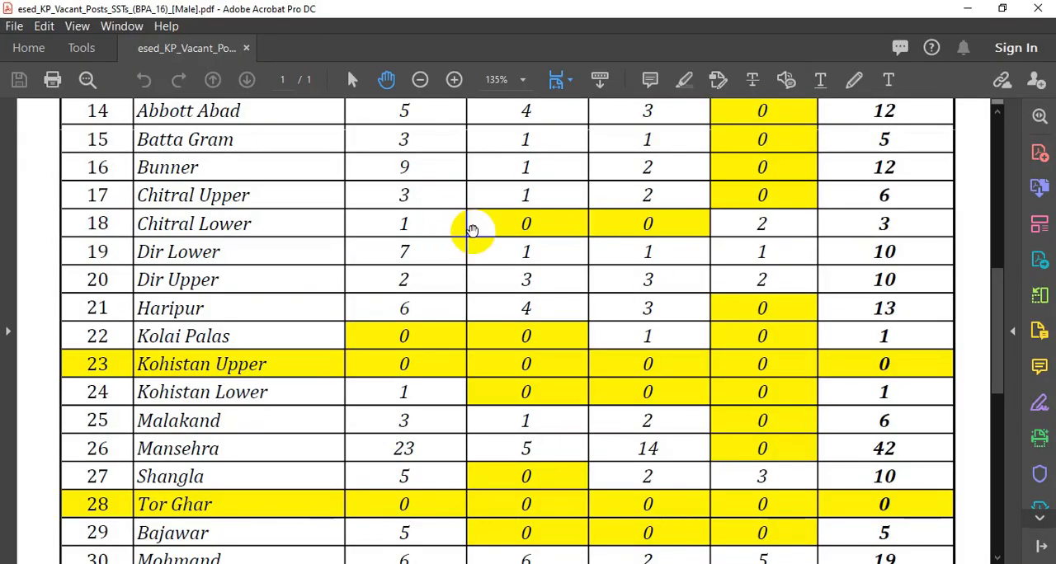
{"action": "scroll", "coordinate": [471, 231], "scroll_direction": "up", "scroll_amount": 10}
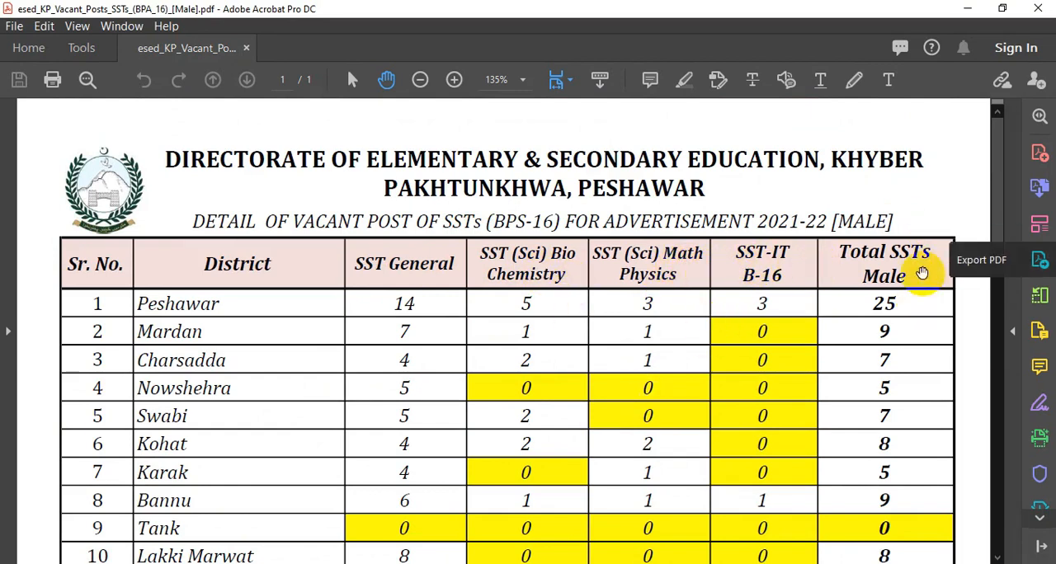
{"action": "scroll", "coordinate": [188, 358], "scroll_direction": "down", "scroll_amount": 3}
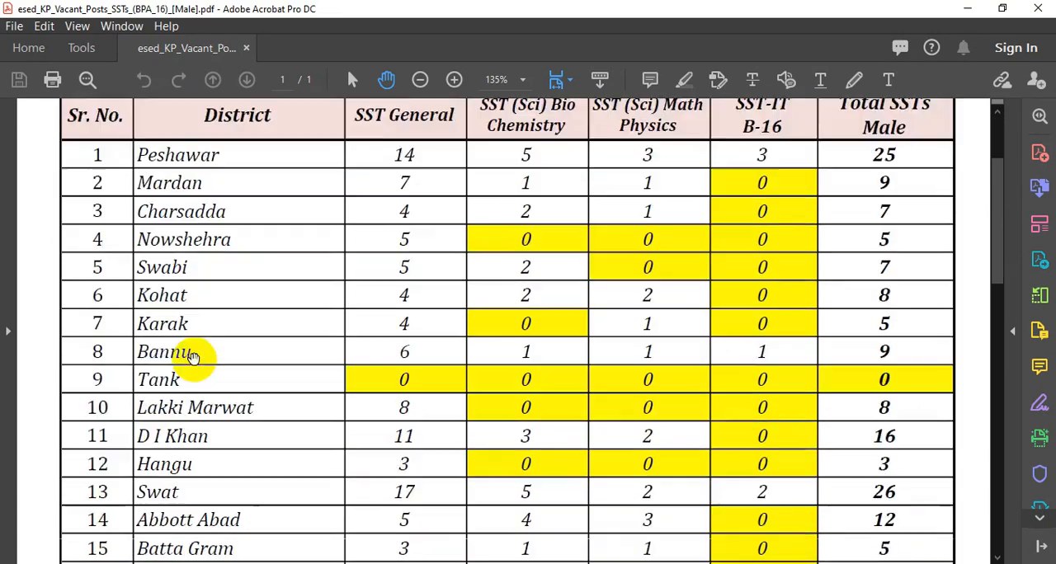
{"action": "scroll", "coordinate": [192, 357], "scroll_direction": "down", "scroll_amount": 7}
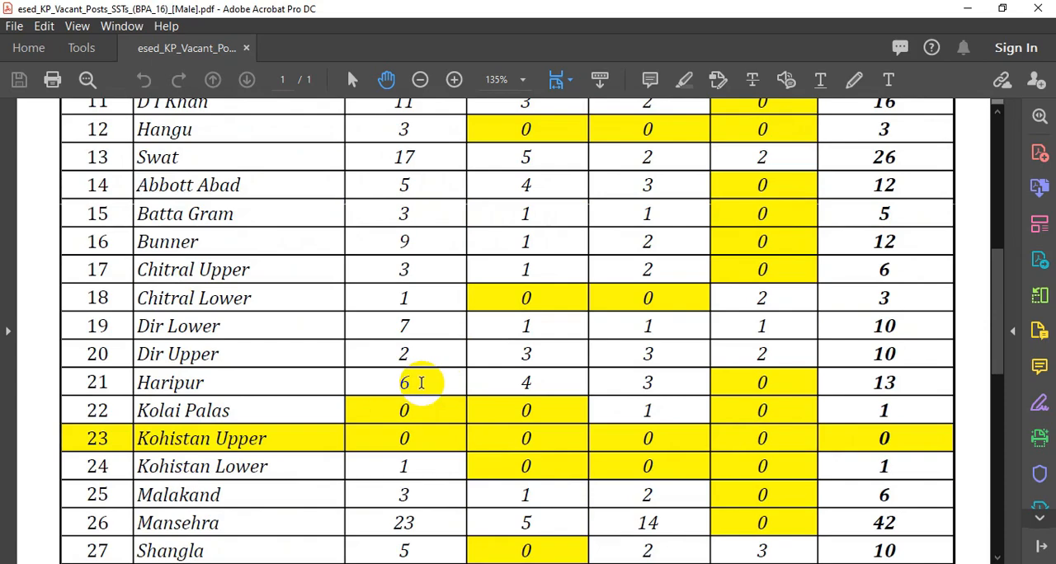
{"action": "scroll", "coordinate": [419, 379], "scroll_direction": "up", "scroll_amount": 7}
{"action": "scroll", "coordinate": [419, 381], "scroll_direction": "down", "scroll_amount": 6}
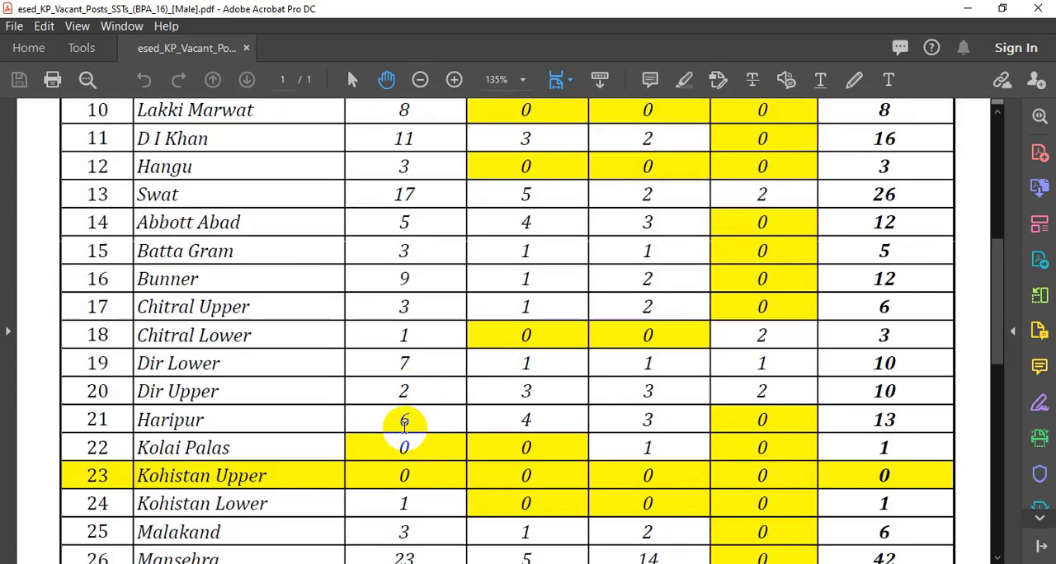
{"action": "scroll", "coordinate": [528, 422], "scroll_direction": "up", "scroll_amount": 7}
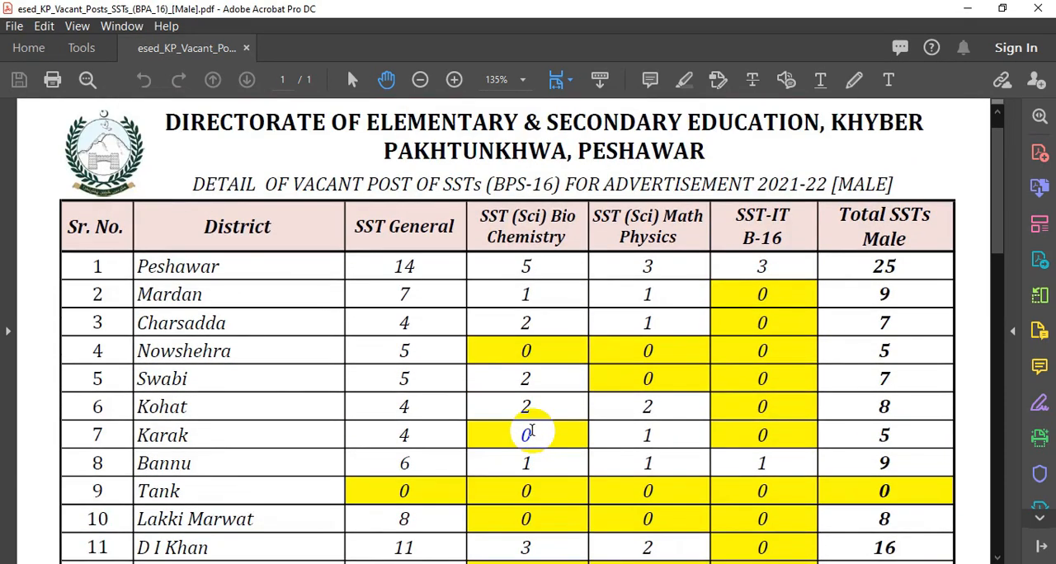
{"action": "scroll", "coordinate": [530, 430], "scroll_direction": "down", "scroll_amount": 7}
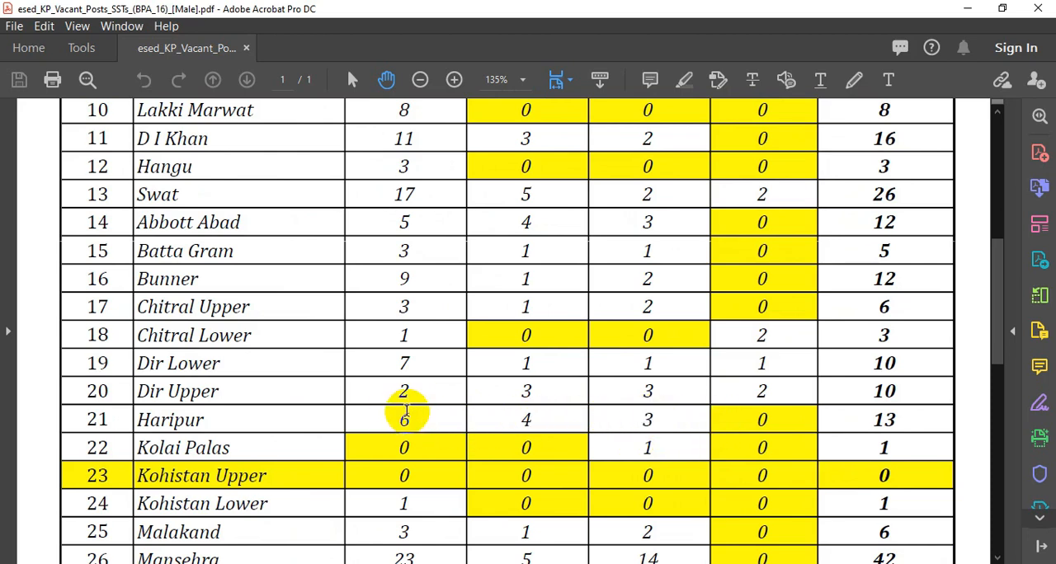
{"action": "scroll", "coordinate": [407, 408], "scroll_direction": "up", "scroll_amount": 8}
{"action": "scroll", "coordinate": [407, 408], "scroll_direction": "down", "scroll_amount": 9}
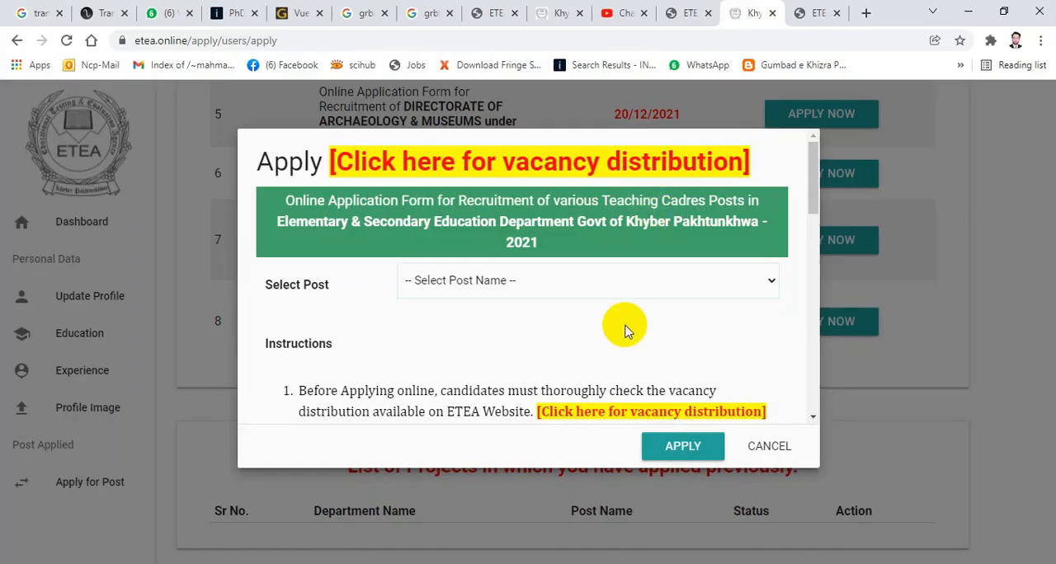
- Select SST General (BPS-16) as the post to apply for and review the application instructions
{"action": "left_click", "coordinate": [544, 281]}
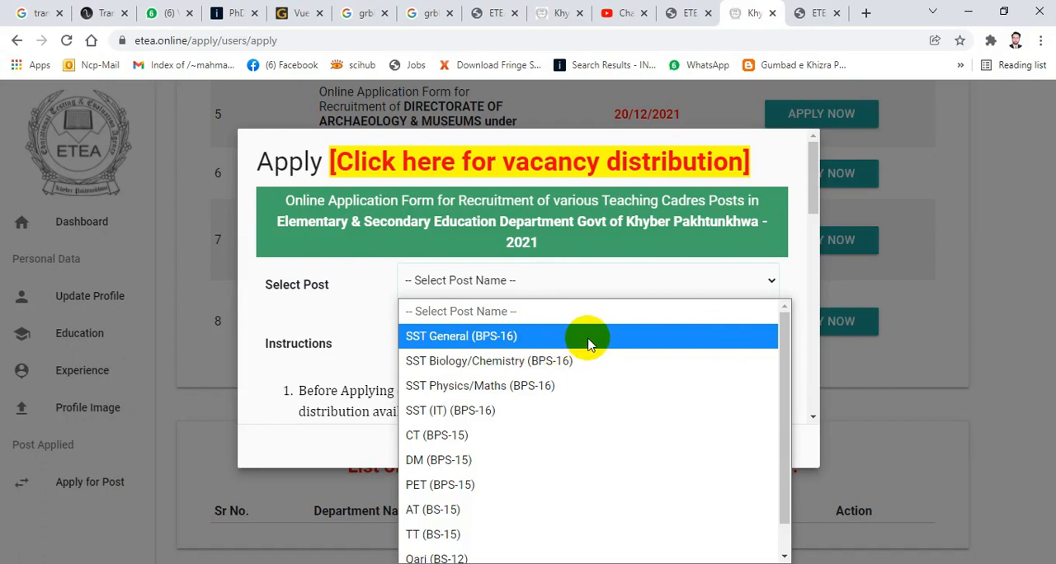
{"action": "scroll", "coordinate": [588, 343], "scroll_direction": "down", "scroll_amount": 1}
{"action": "scroll", "coordinate": [588, 343], "scroll_direction": "up", "scroll_amount": 1}
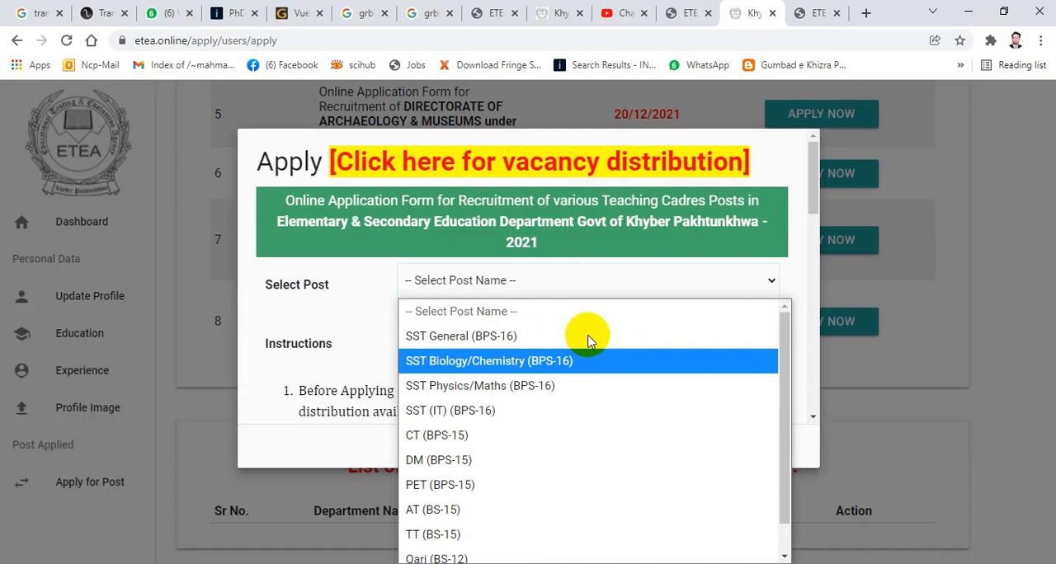
{"action": "left_click", "coordinate": [501, 338]}
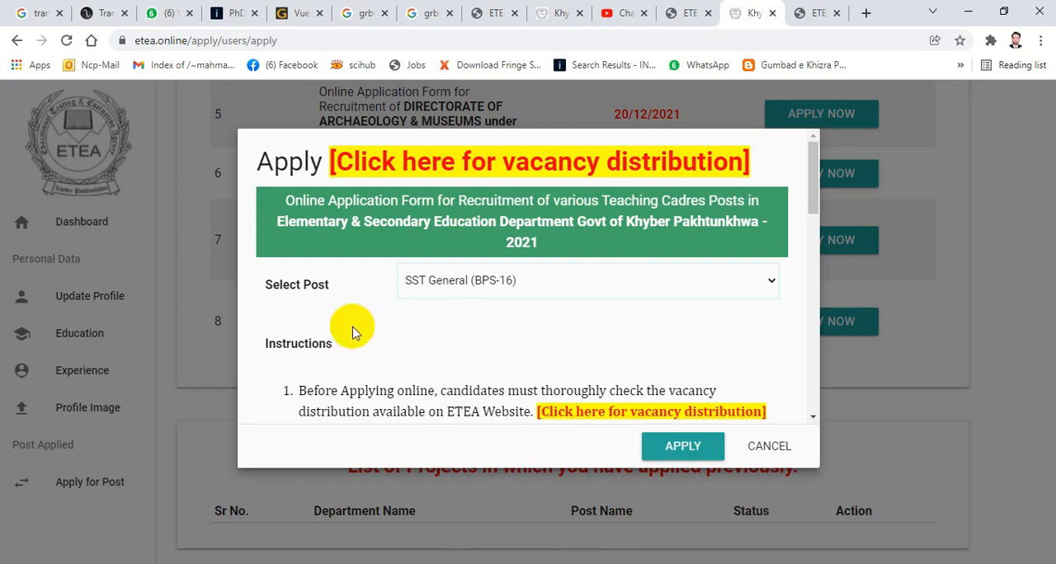
{"action": "scroll", "coordinate": [429, 343], "scroll_direction": "down", "scroll_amount": 3}
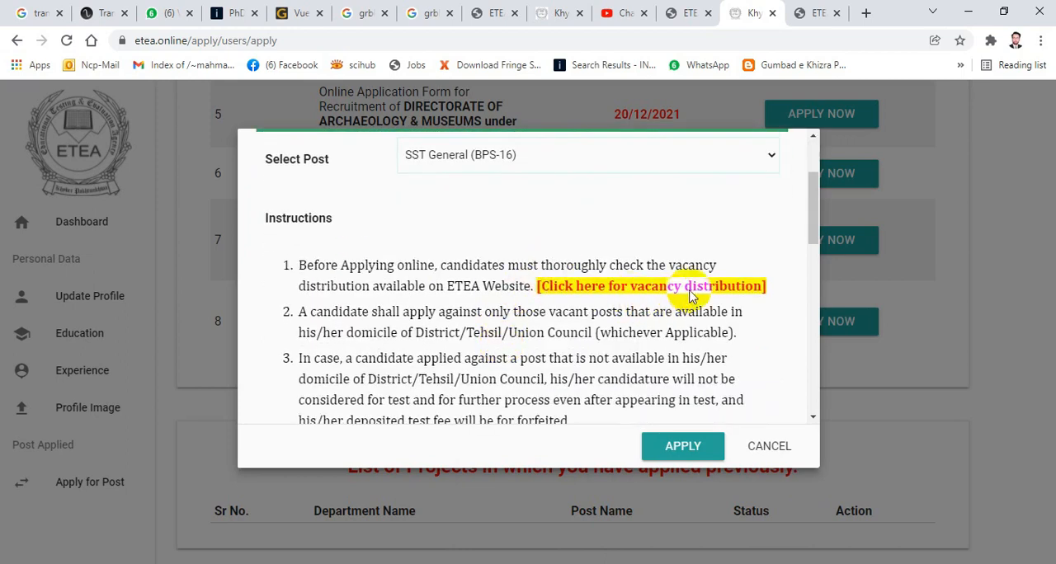
- Read through the application instructions, including the fee deposit methods and the Roll No. slip and test notification rules
{"action": "scroll", "coordinate": [627, 290], "scroll_direction": "down", "scroll_amount": 1}
{"action": "scroll", "coordinate": [564, 294], "scroll_direction": "down", "scroll_amount": 5}
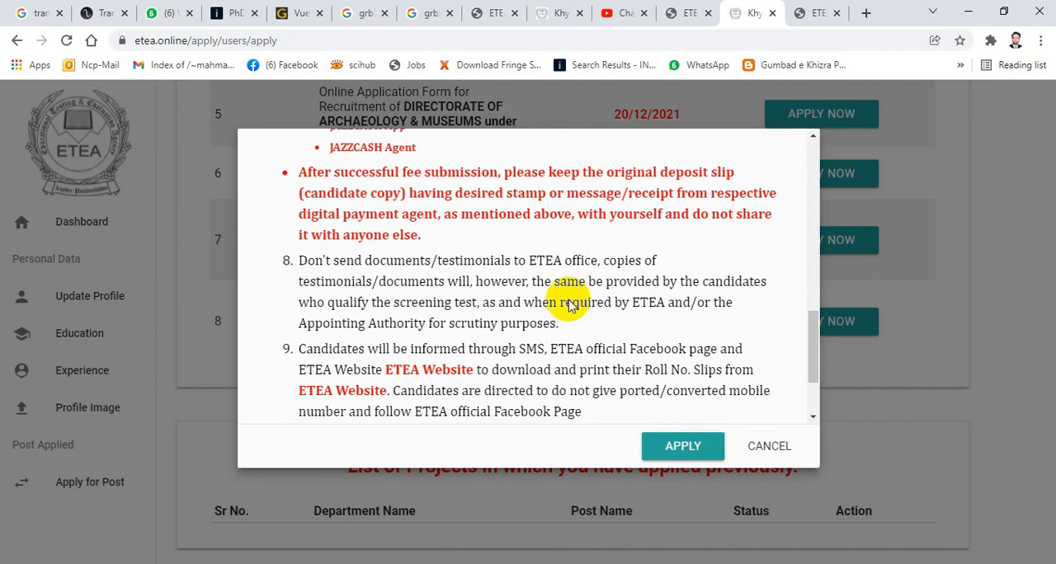
{"action": "scroll", "coordinate": [495, 223], "scroll_direction": "up", "scroll_amount": 2}
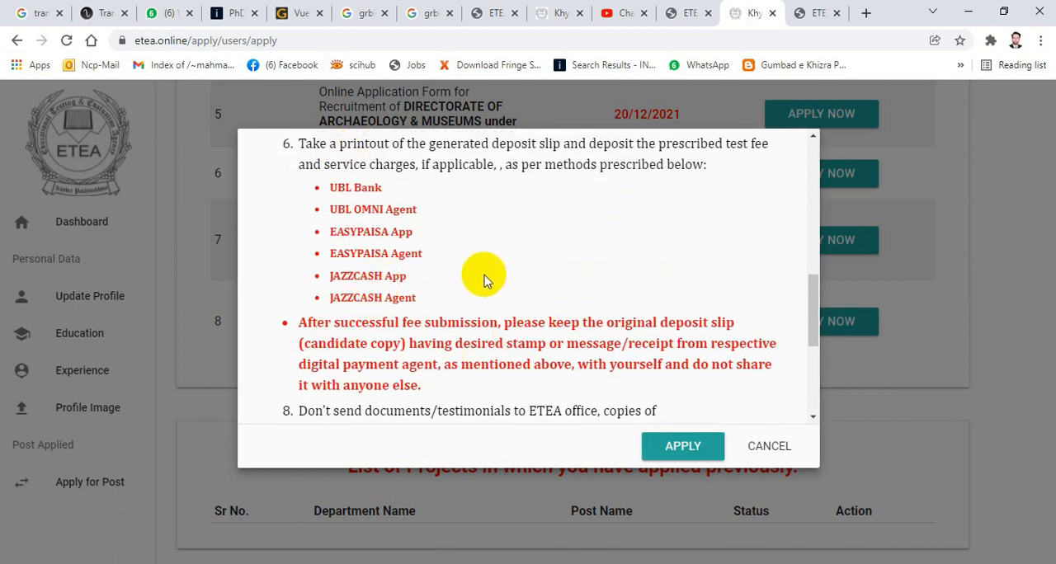
{"action": "scroll", "coordinate": [593, 318], "scroll_direction": "down", "scroll_amount": 2}
{"action": "scroll", "coordinate": [592, 318], "scroll_direction": "down", "scroll_amount": 2}
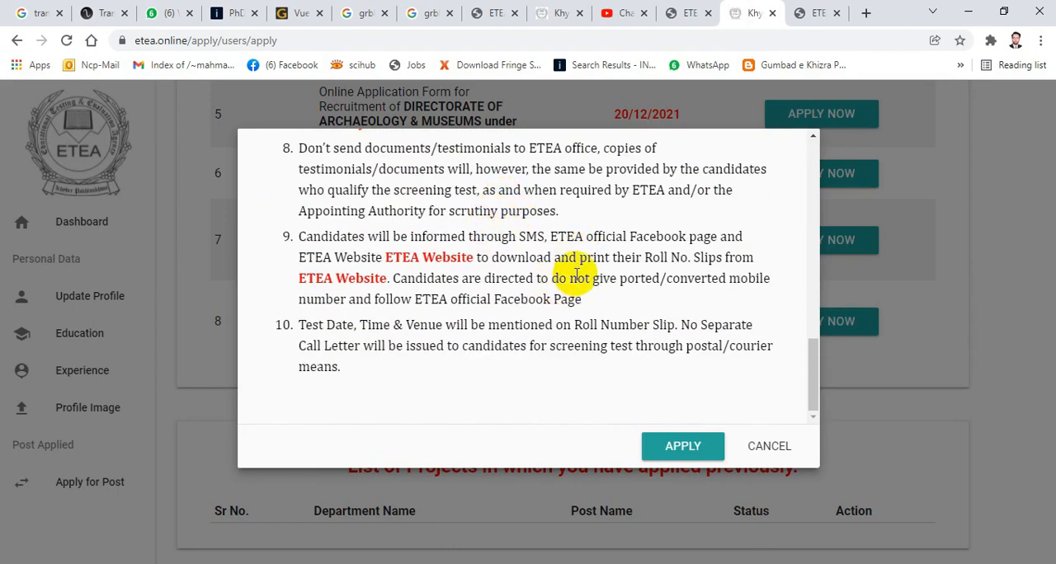
{"action": "scroll", "coordinate": [577, 275], "scroll_direction": "up", "scroll_amount": 1}
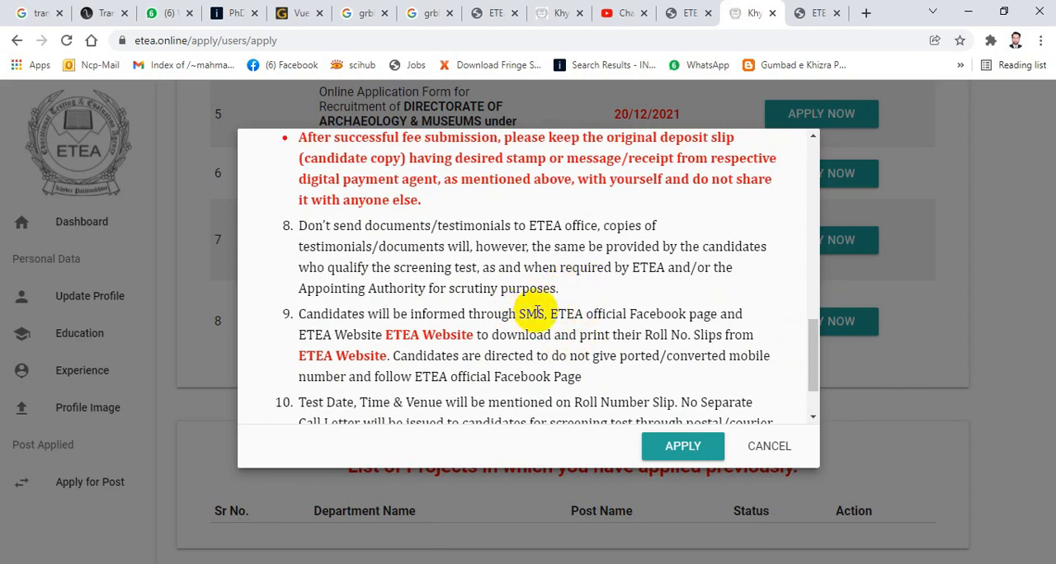
{"action": "scroll", "coordinate": [536, 312], "scroll_direction": "down", "scroll_amount": 1}
{"action": "scroll", "coordinate": [545, 314], "scroll_direction": "up", "scroll_amount": 10}
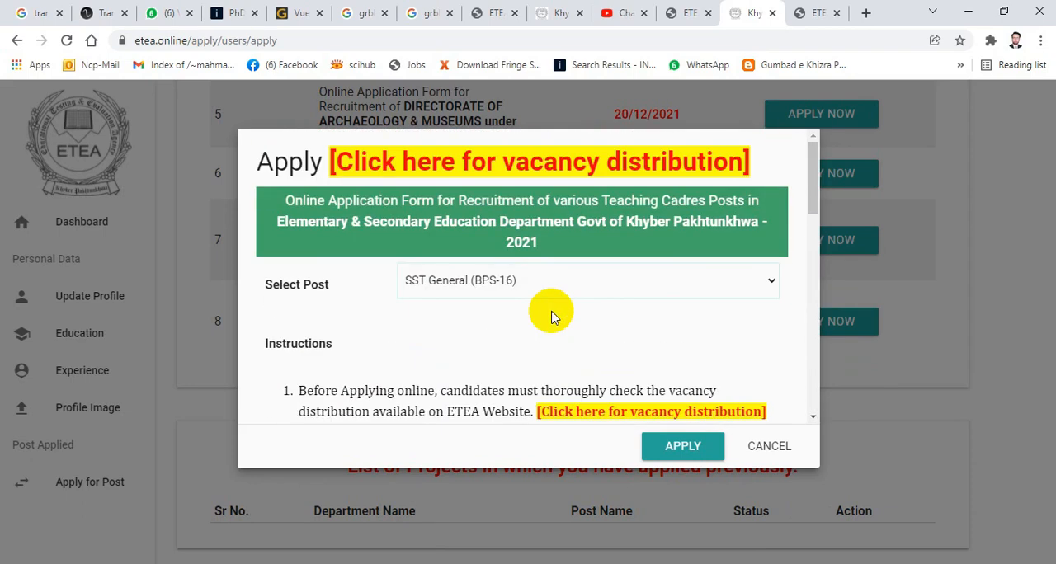
- Submit the application for the SST General (BPS-16) post and acknowledge the submission message
{"action": "scroll", "coordinate": [551, 316], "scroll_direction": "down", "scroll_amount": 2}
{"action": "left_click", "coordinate": [692, 449]}
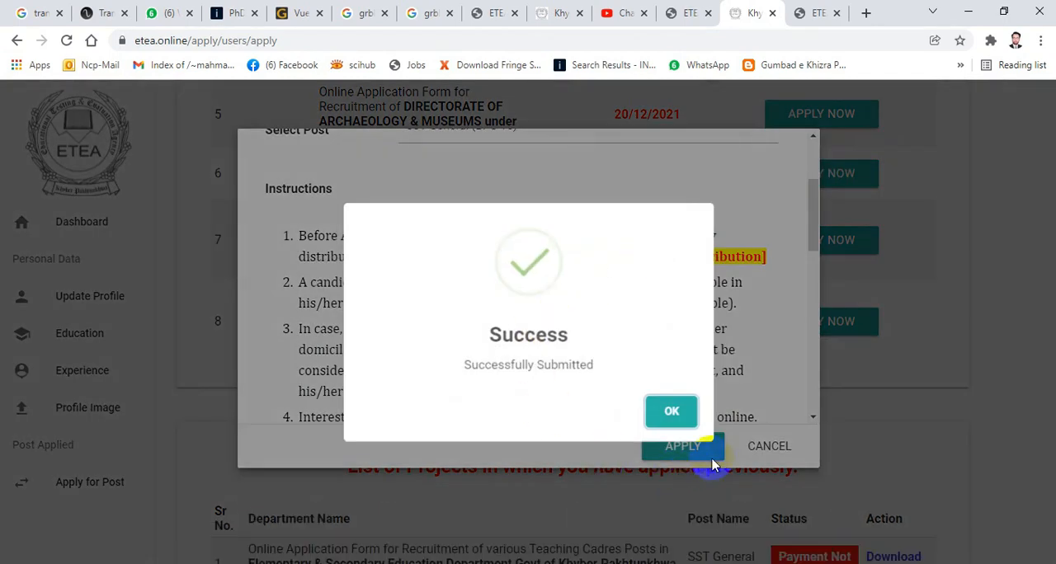
{"action": "left_click", "coordinate": [672, 412]}
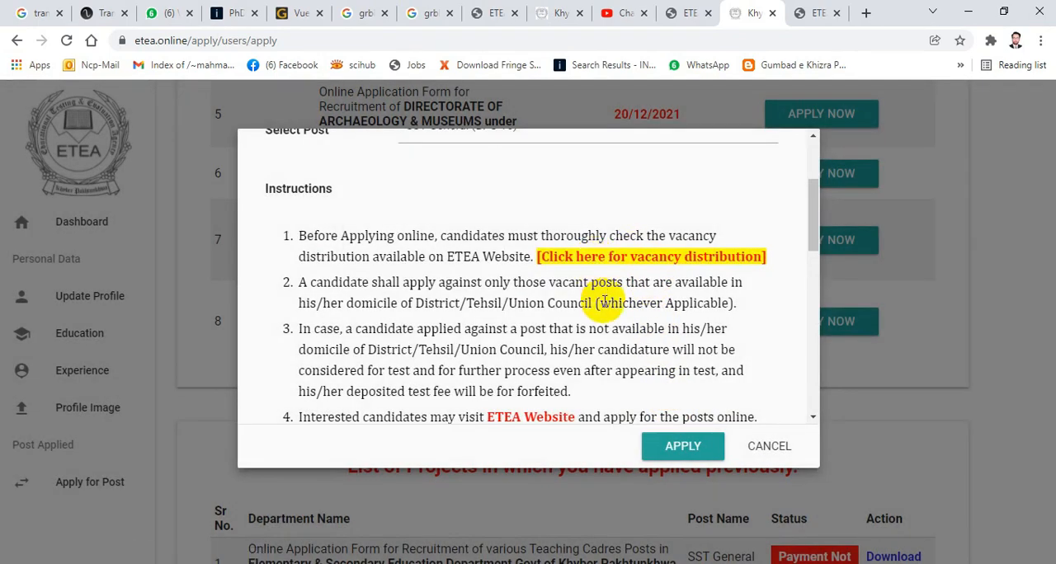
{"action": "scroll", "coordinate": [611, 328], "scroll_direction": "up", "scroll_amount": 2}
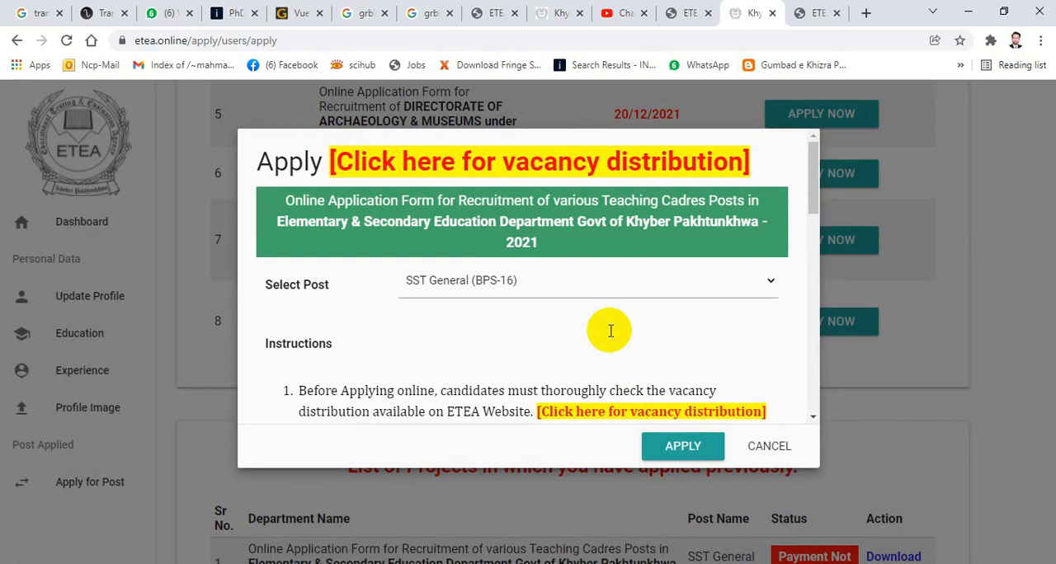
{"action": "left_click", "coordinate": [503, 279]}
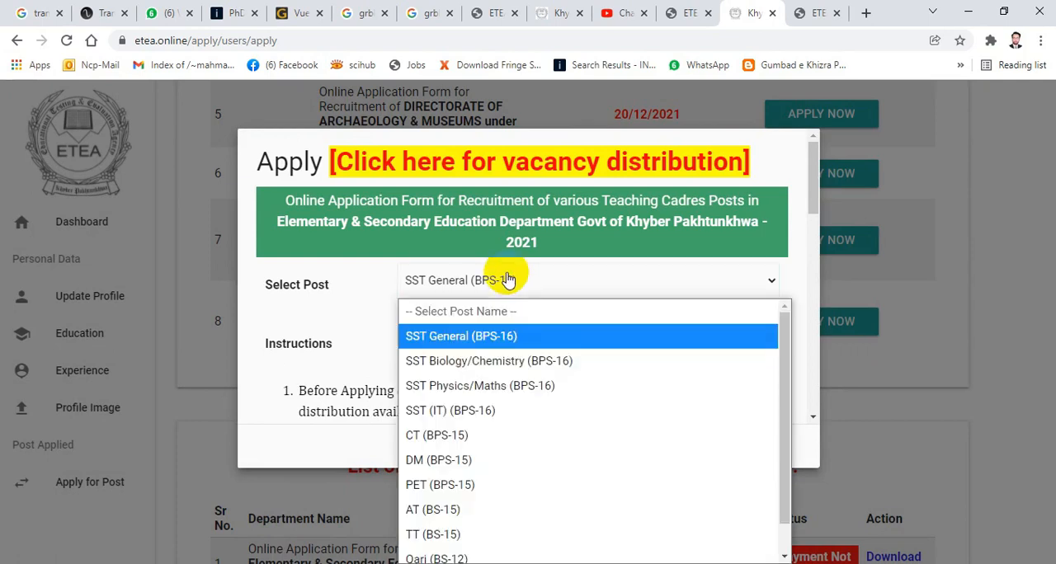
{"action": "left_click", "coordinate": [558, 390]}
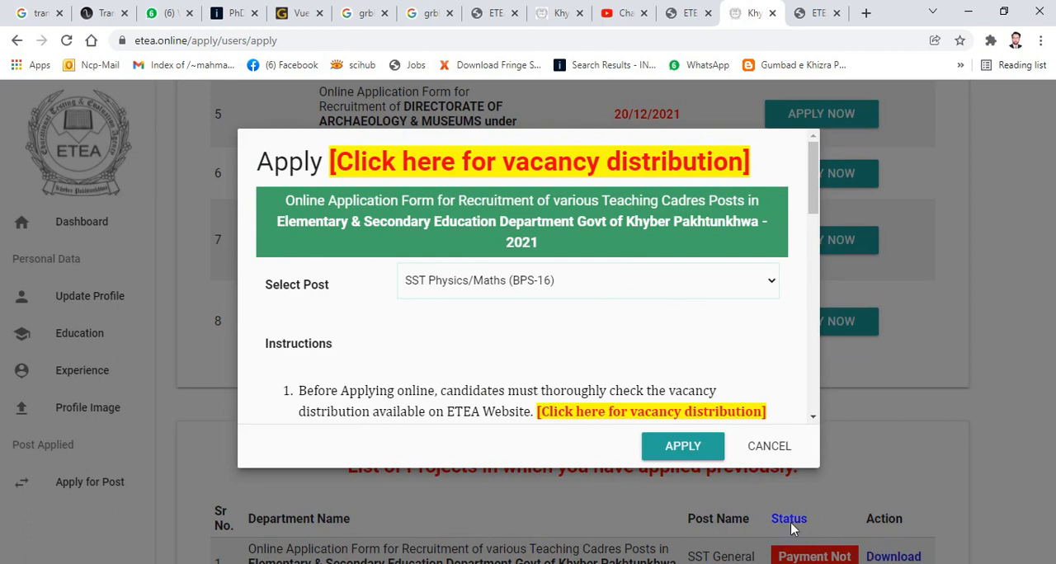
- Close the application form and download the deposit slip of the SST General (BPS-16) application as ETEA.pdf
{"action": "left_click", "coordinate": [776, 447]}
{"action": "scroll", "coordinate": [698, 318], "scroll_direction": "down", "scroll_amount": 2}
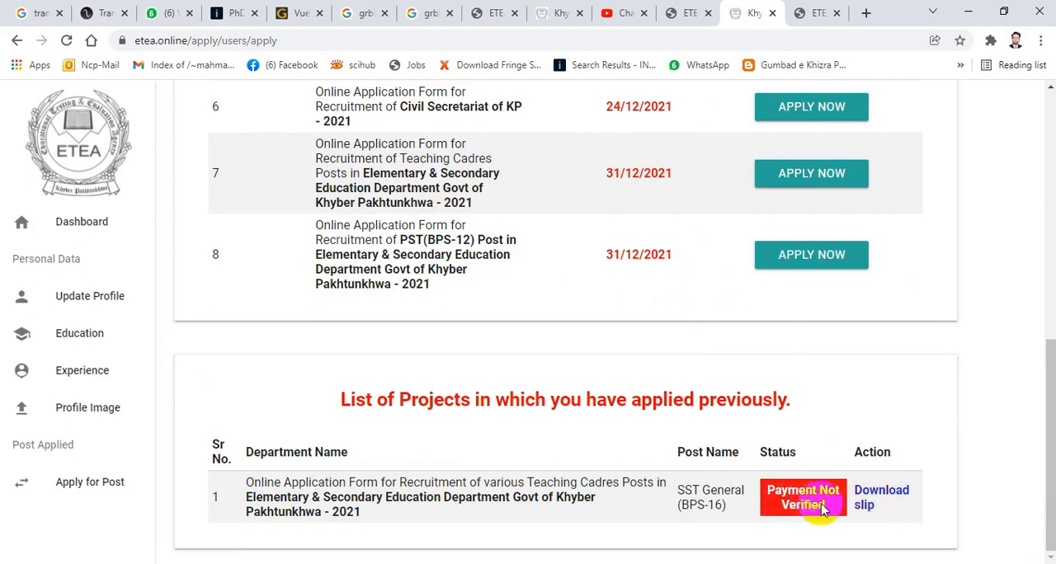
{"action": "left_click", "coordinate": [865, 499]}
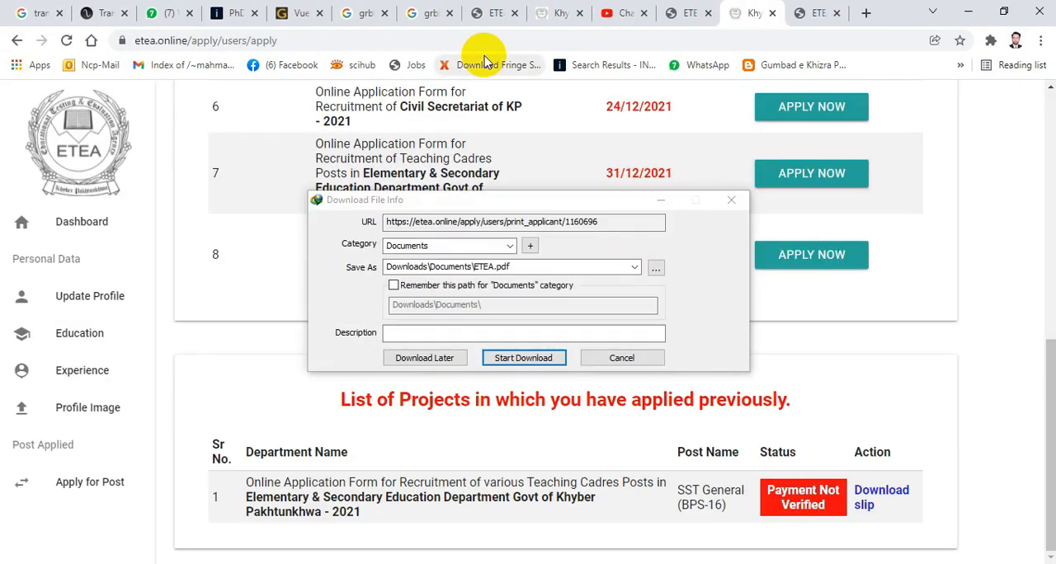
{"action": "left_click", "coordinate": [530, 360]}
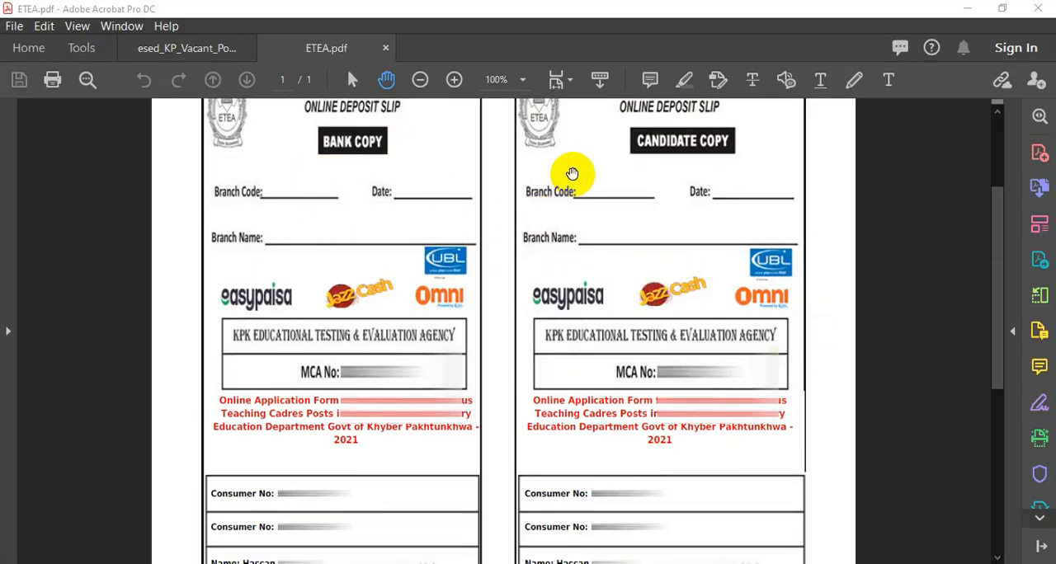
- Examine the bank and candidate copies of the deposit slip, and return to Chrome to check the application's payment status
{"action": "scroll", "coordinate": [572, 173], "scroll_direction": "up", "scroll_amount": 1}
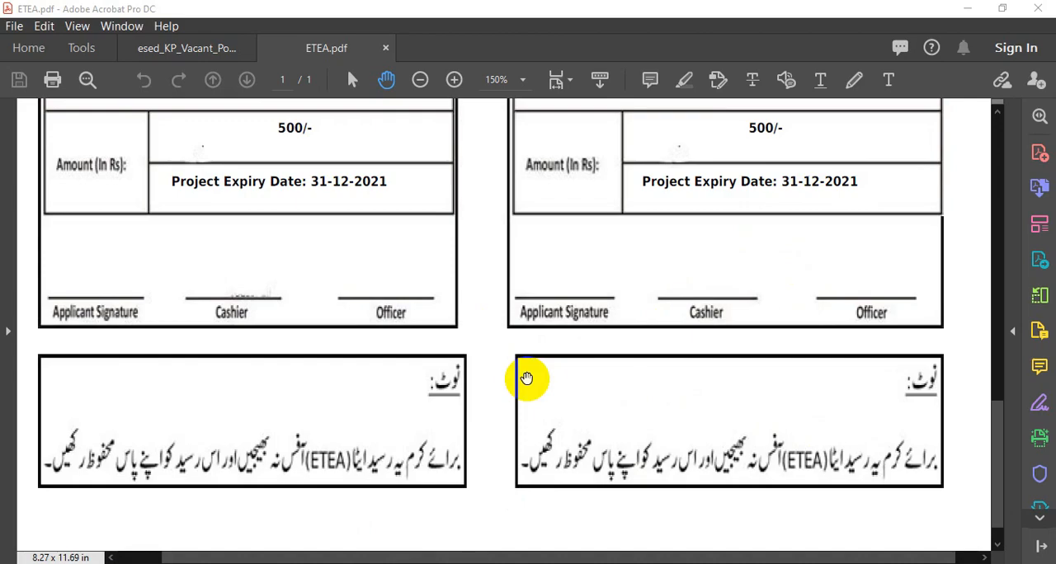
{"action": "key", "text": "alt+Tab"}
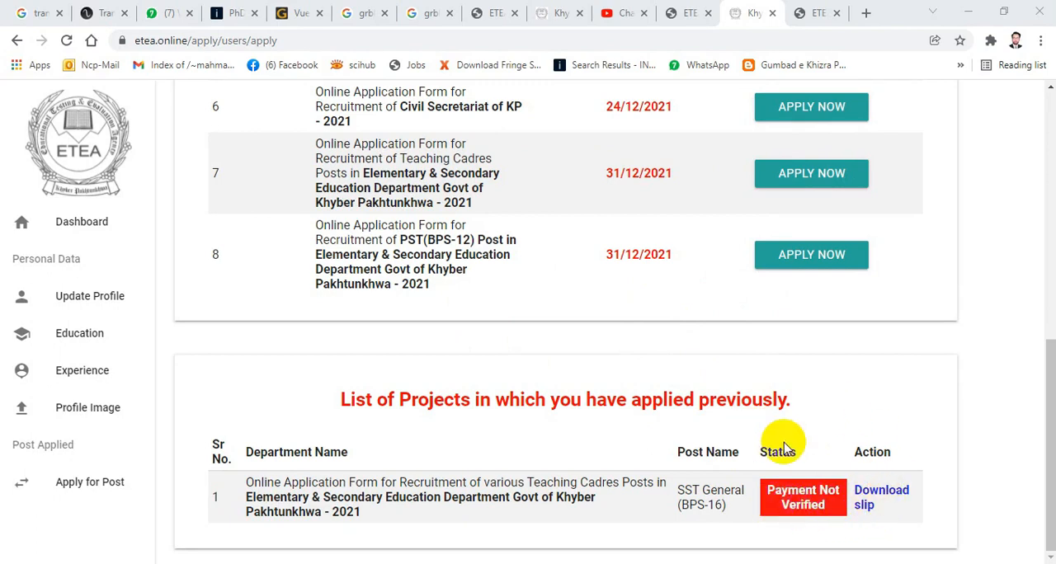
{"action": "left_click", "coordinate": [804, 505]}
{"action": "left_click", "coordinate": [814, 493]}
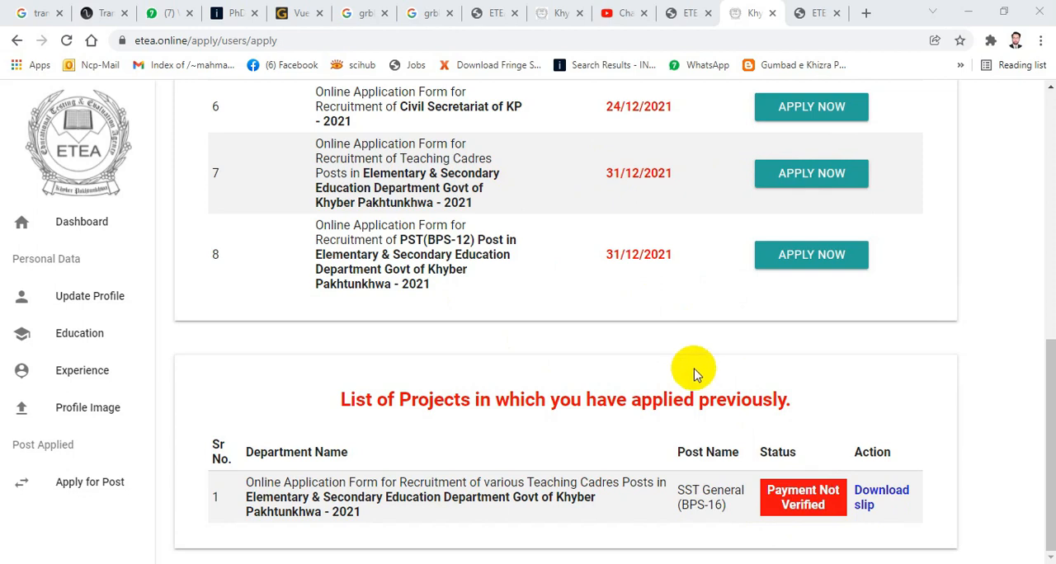
{"action": "left_click", "coordinate": [660, 399]}
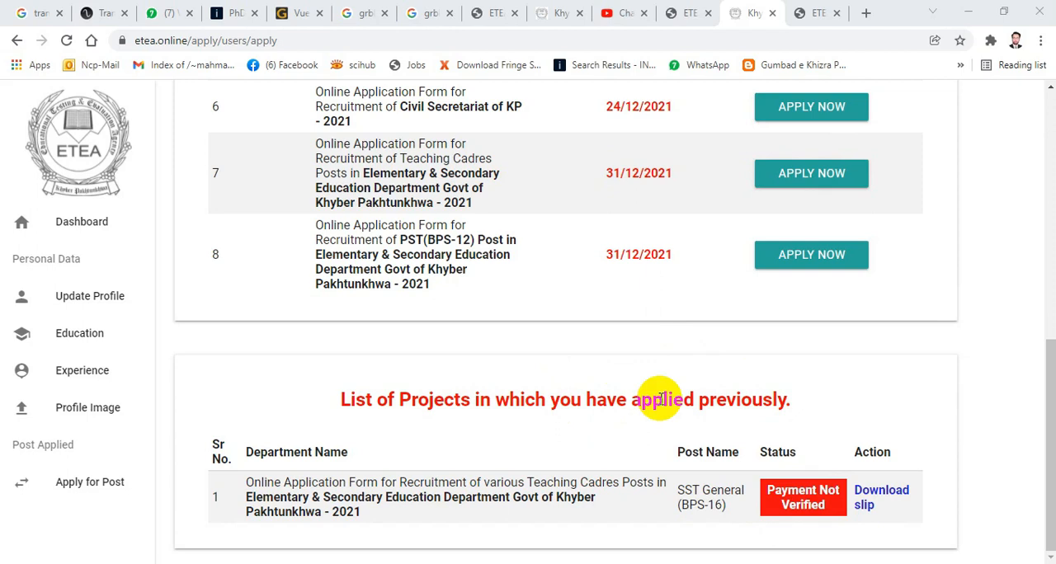